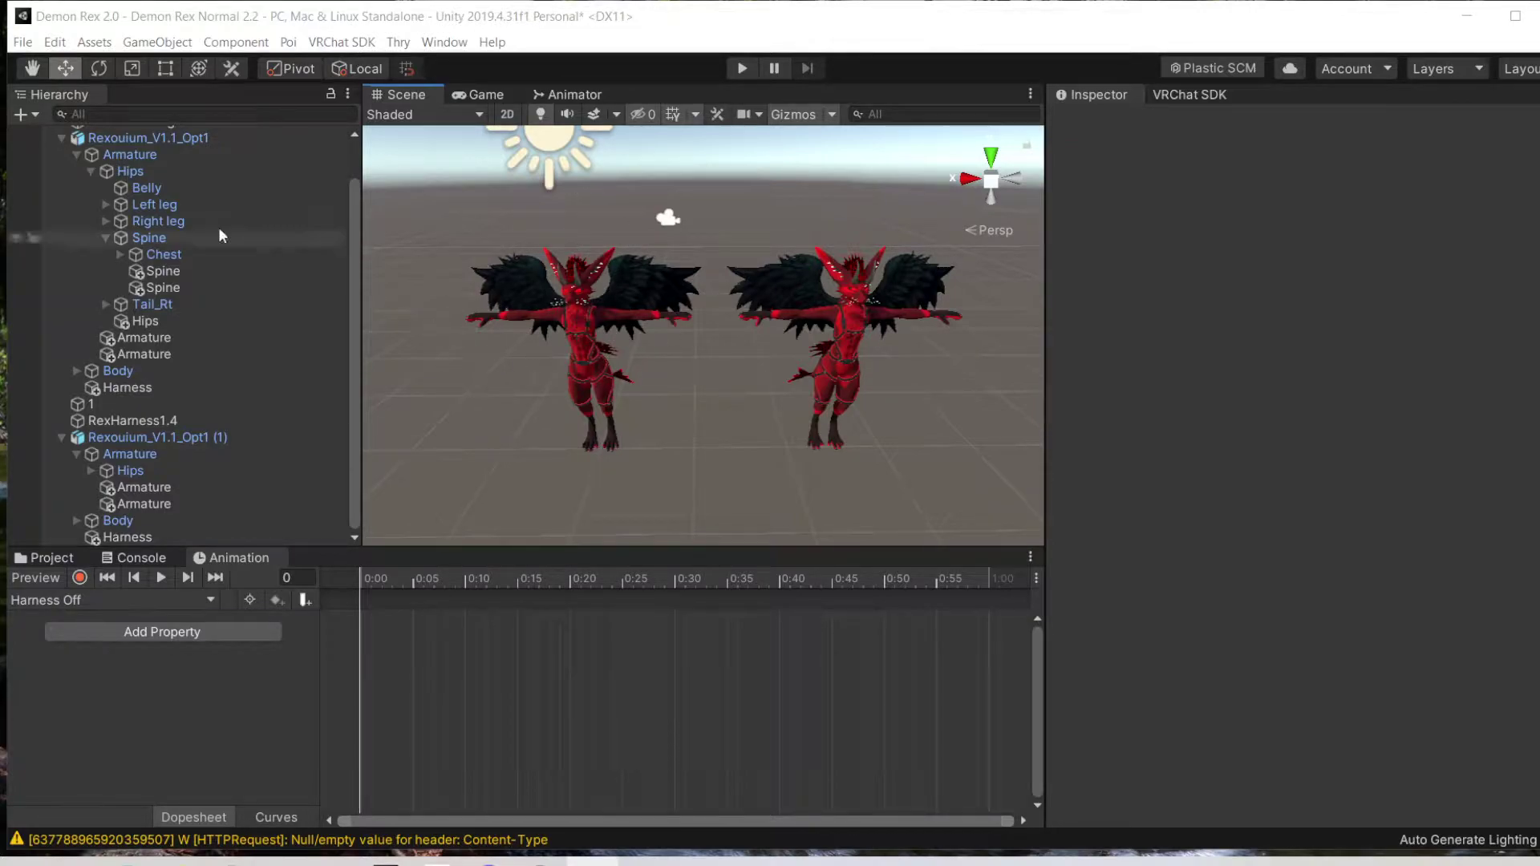
Step: Select the right-hand duplicate avatar Rexouium_V1.1_Opt1 (1) so its Harness Off clip is the one edited
scroll(155, 200, "up", 3)
right_click(141, 193)
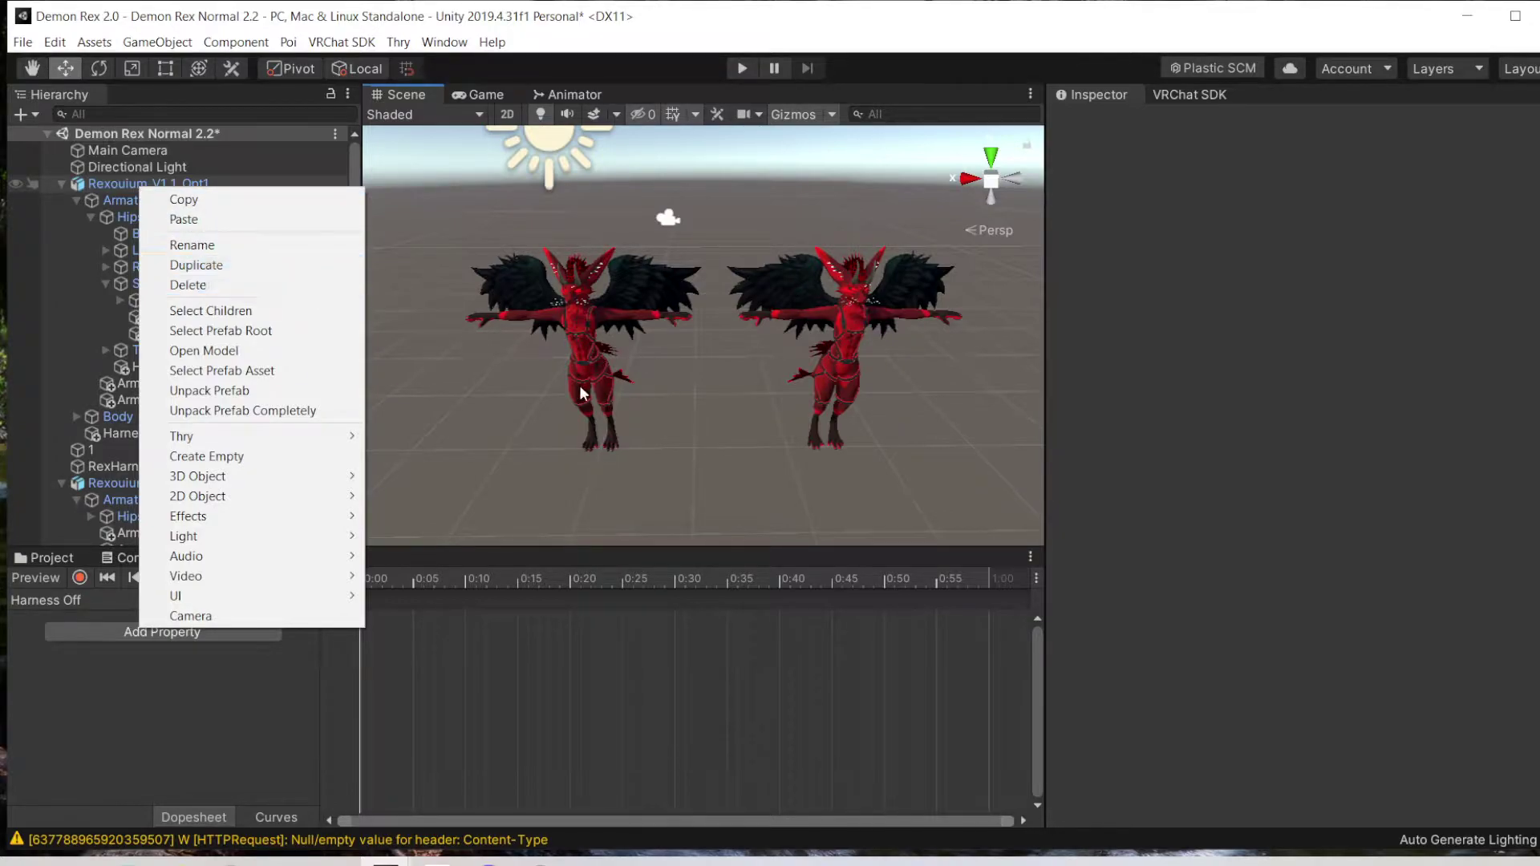
left_click(572, 351)
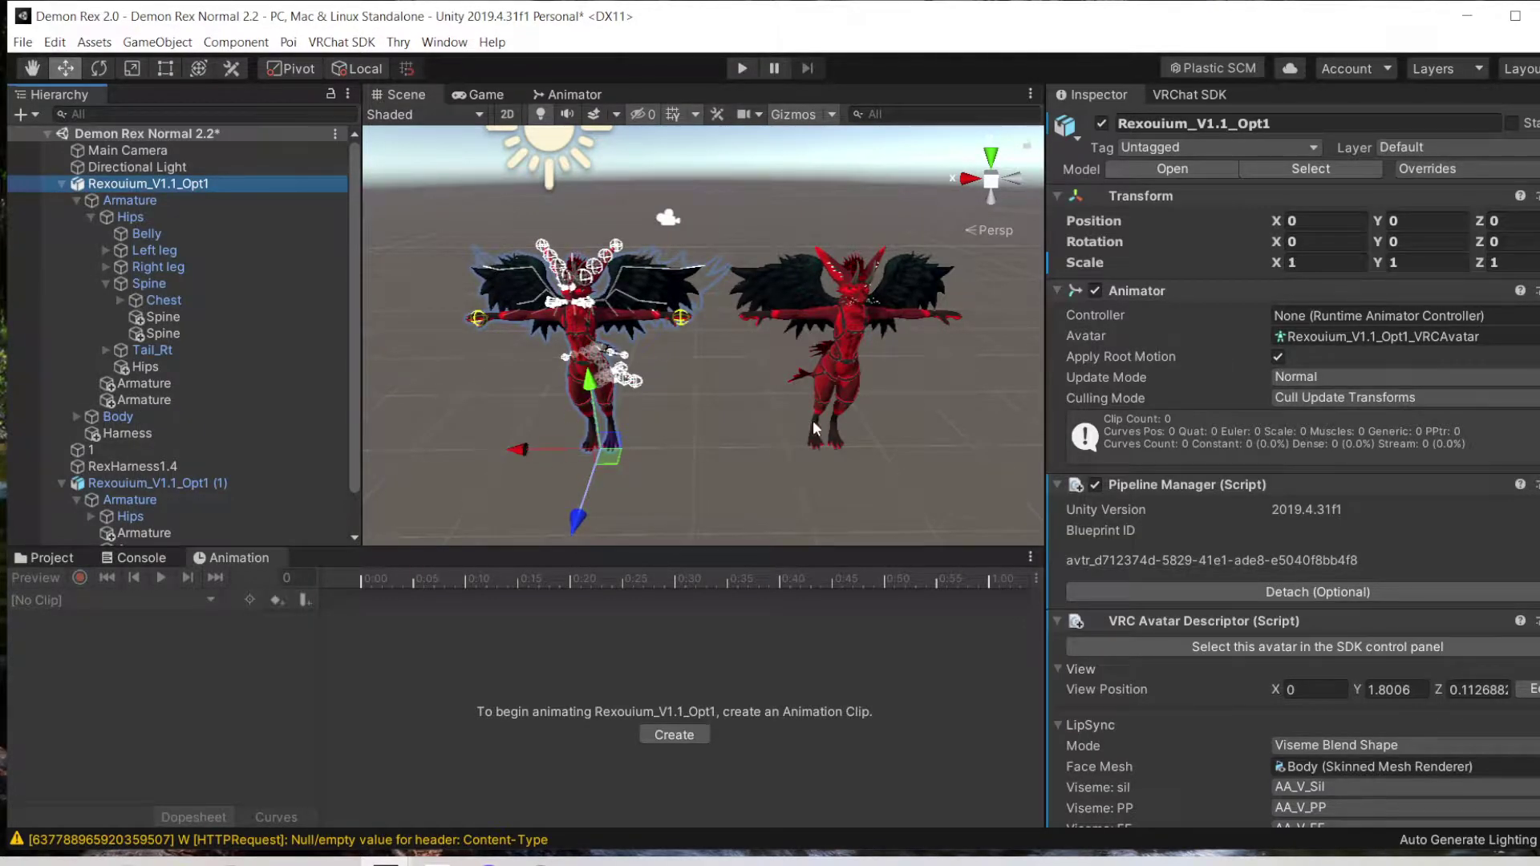
left_click(812, 421)
middle_click_drag(752, 397, 529, 396)
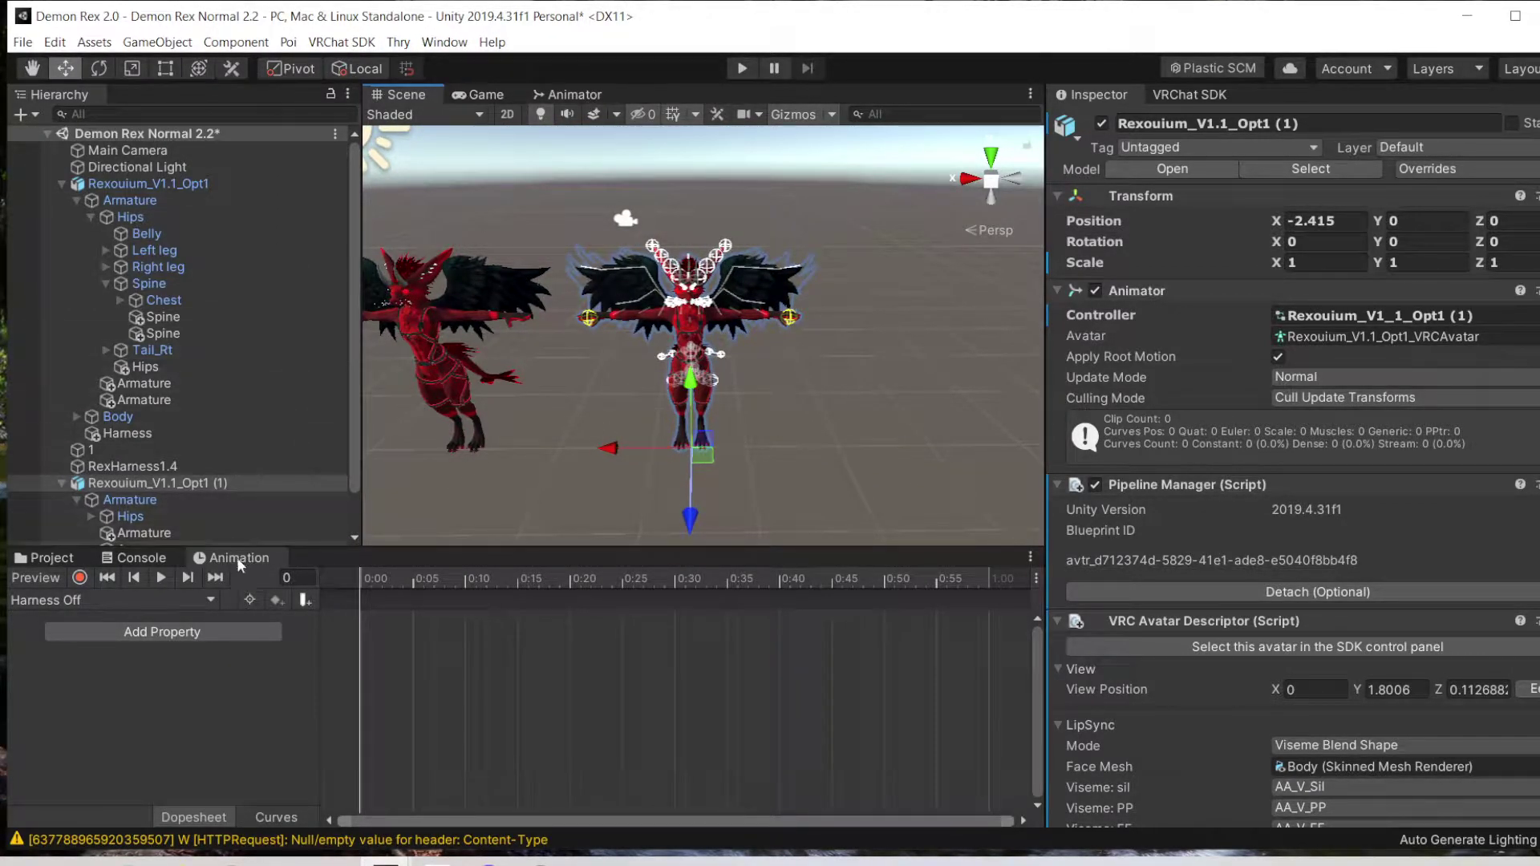
left_click(455, 46)
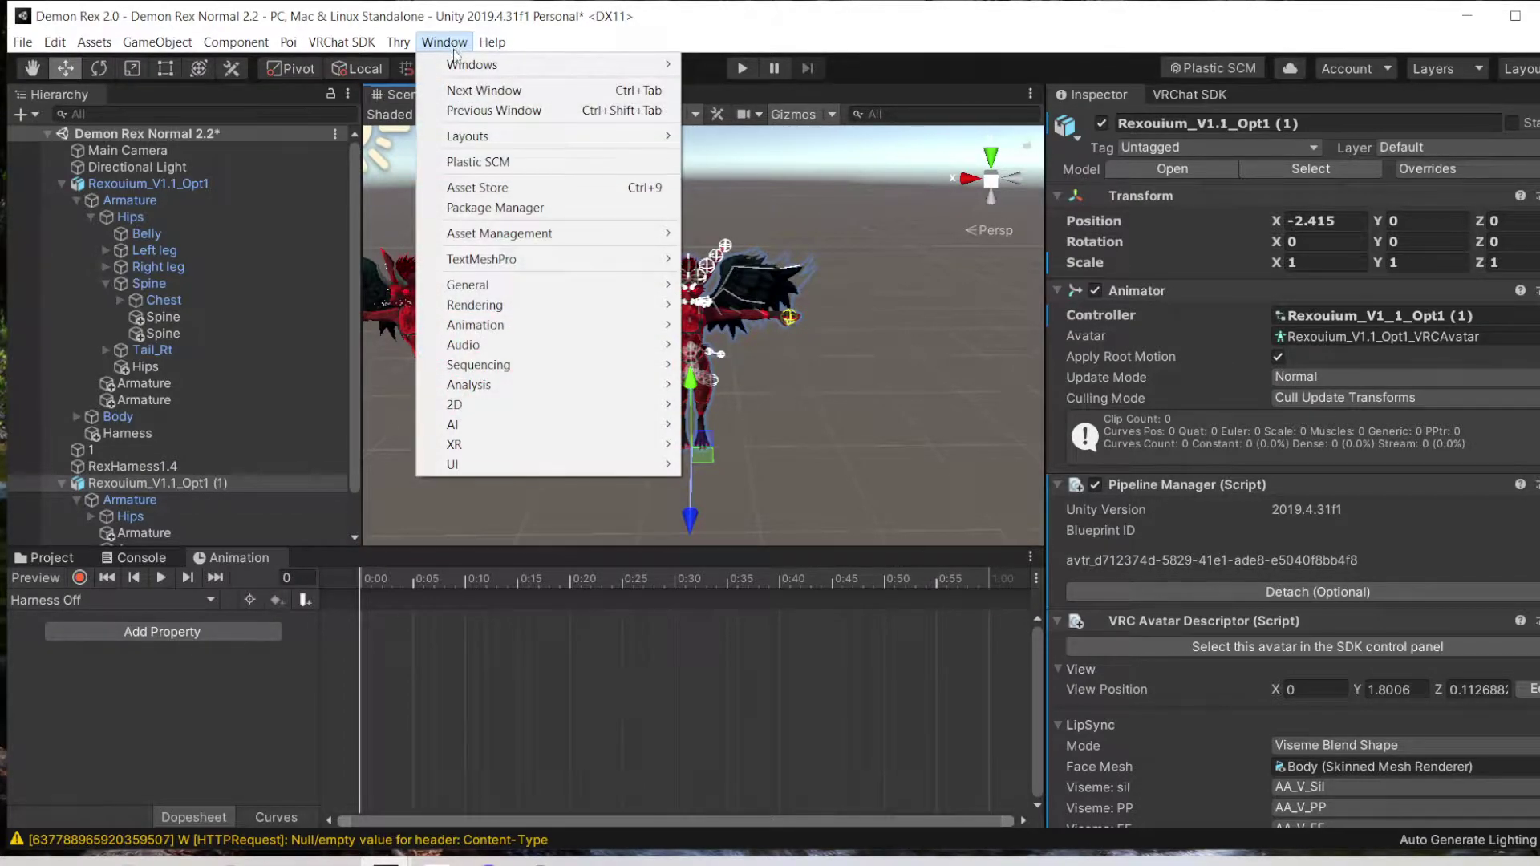
mouse_move(671, 329)
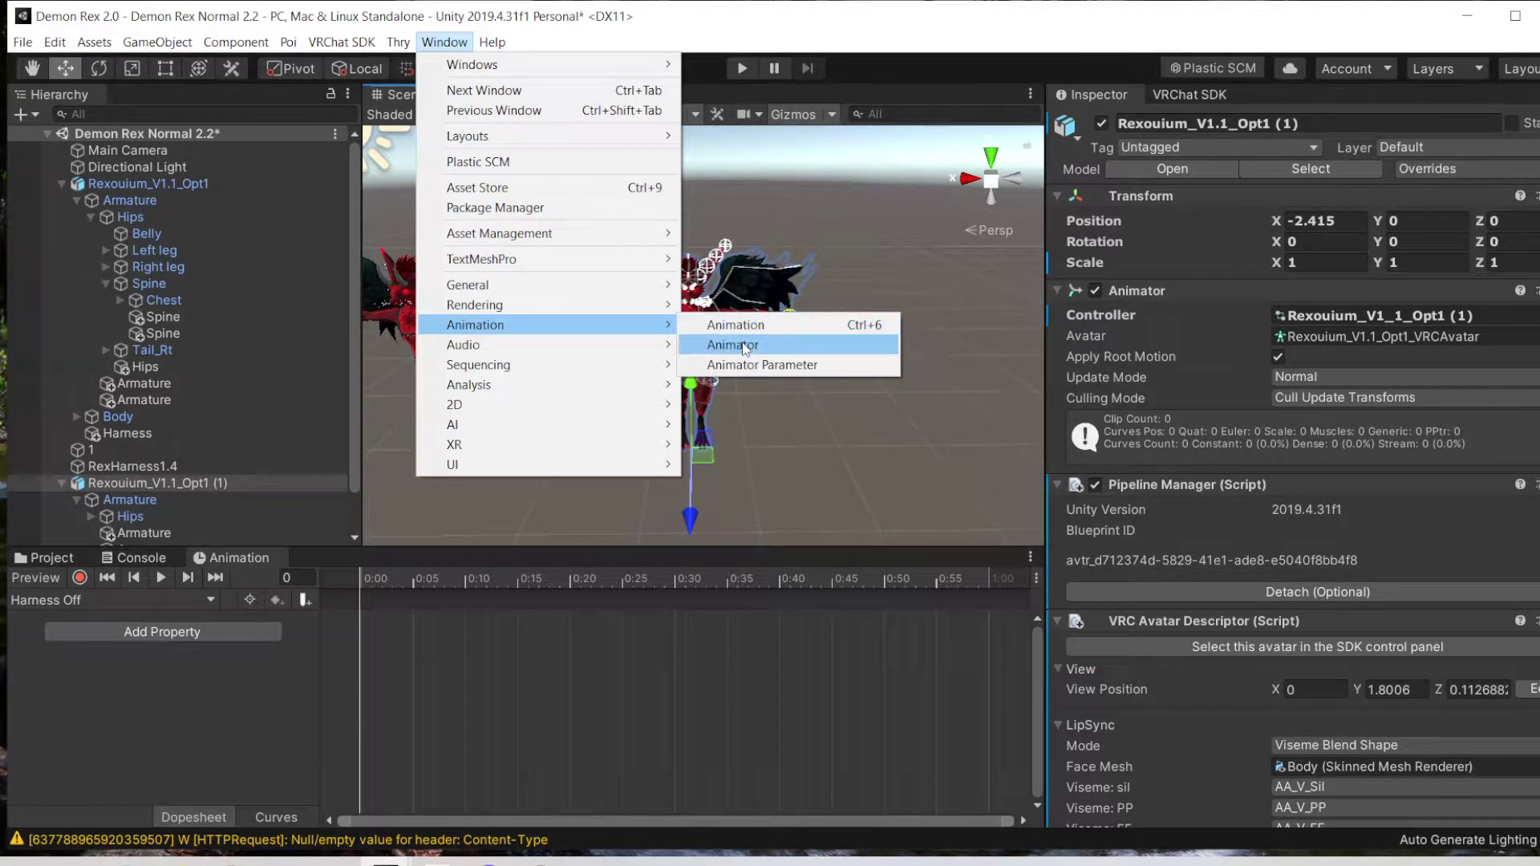
left_click(810, 427)
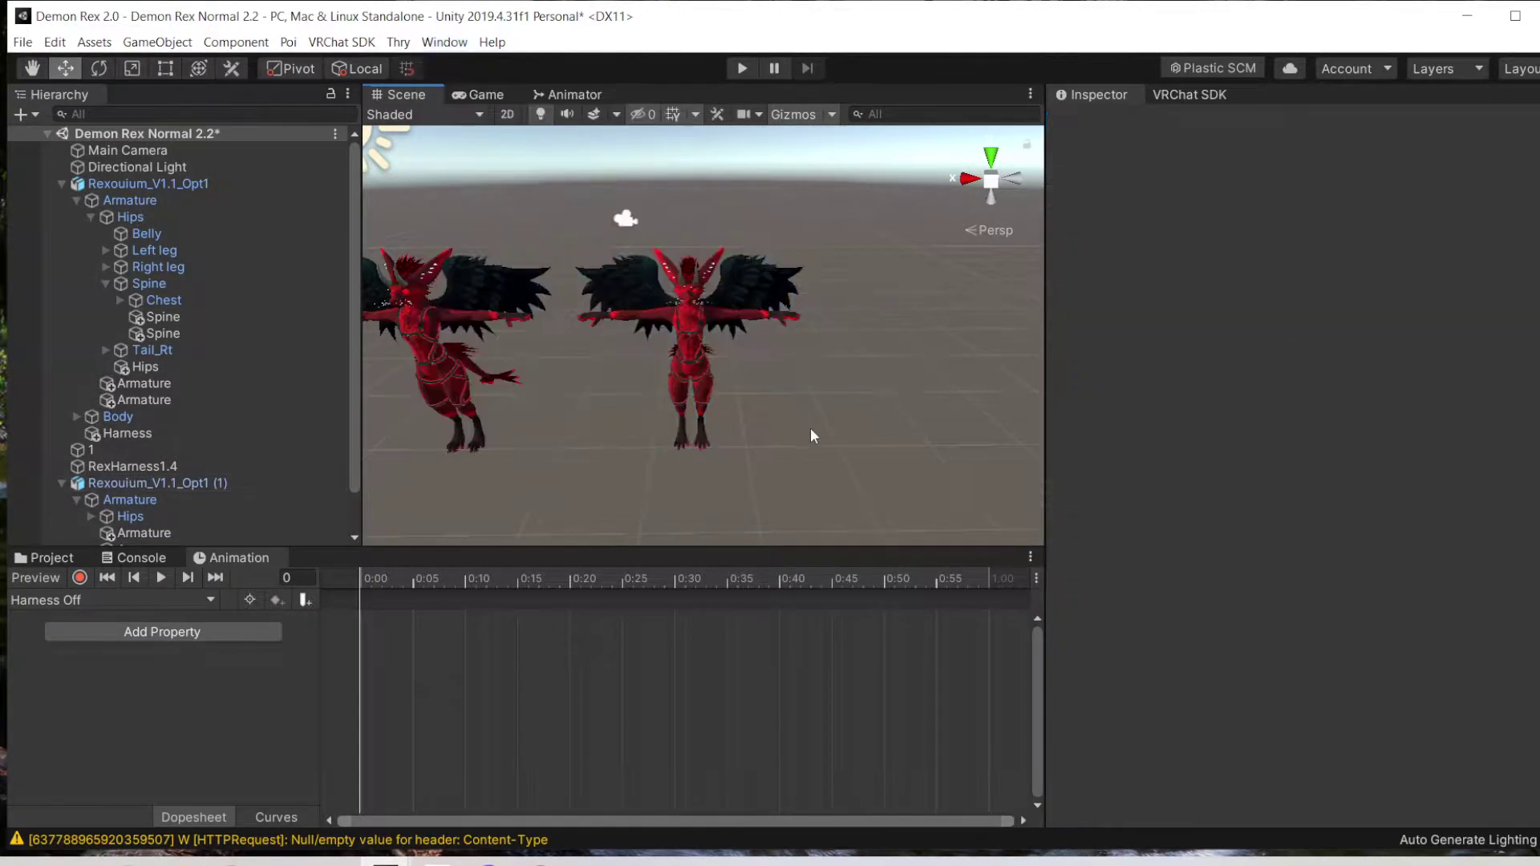
Step: Add the Harness object's Is Active property to the Harness Off clip
left_click(693, 331)
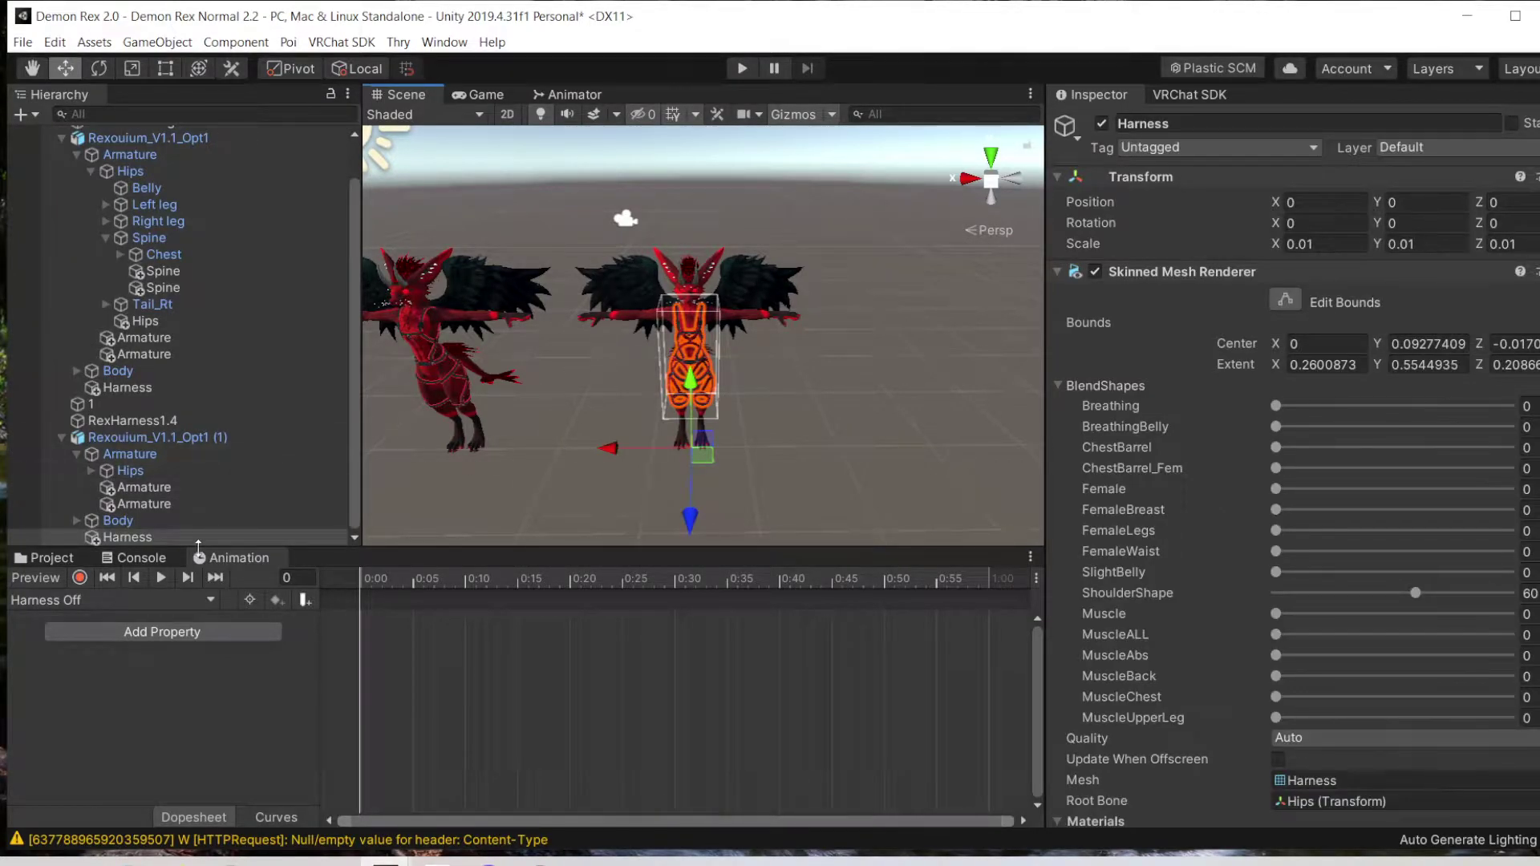
scroll(701, 332, "down", 1)
scroll(646, 391, "up", 2)
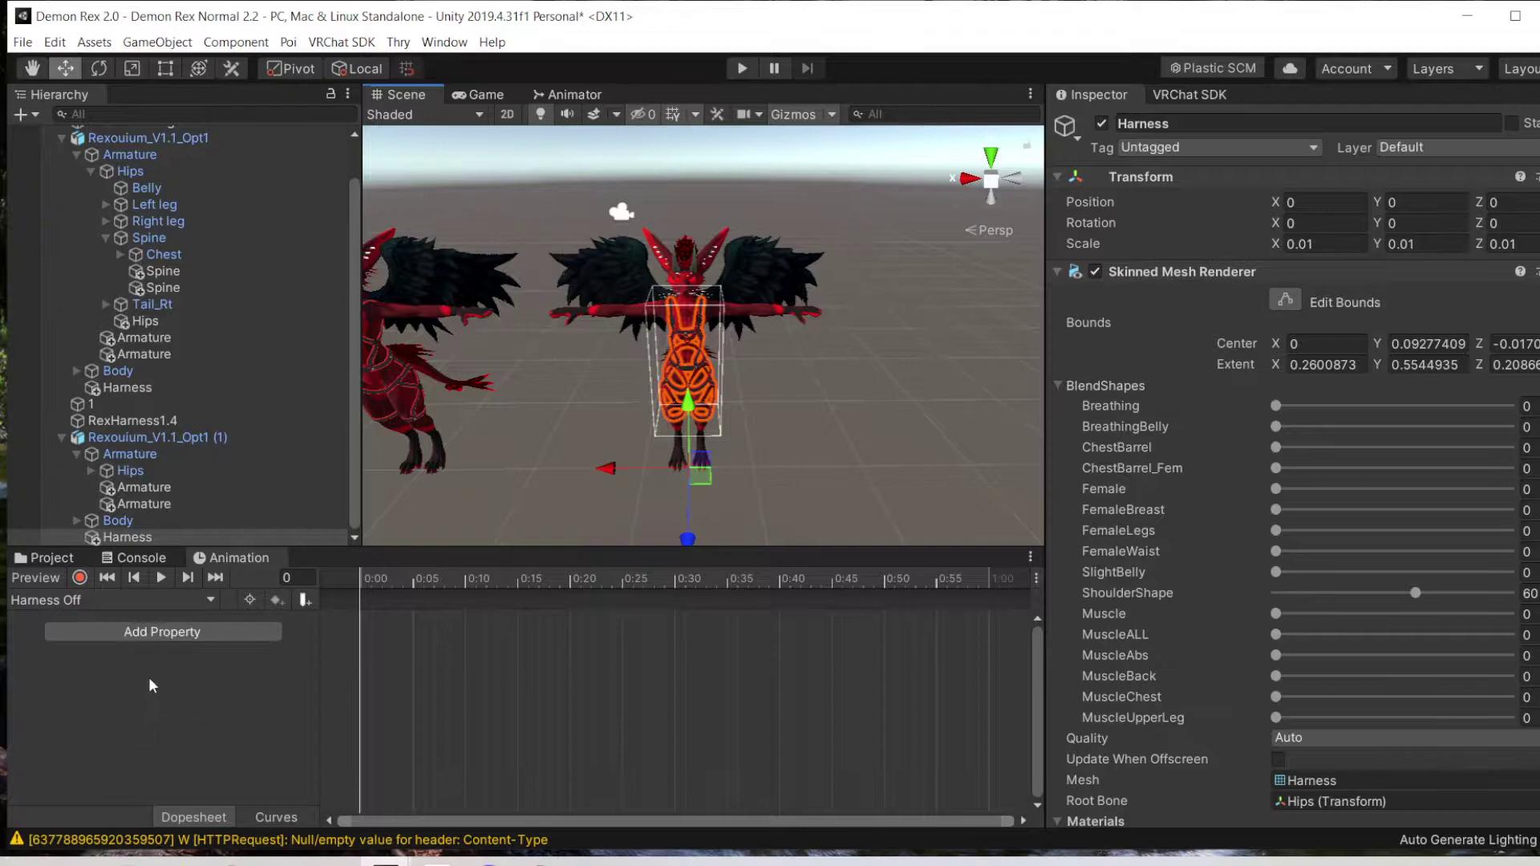
left_click(179, 633)
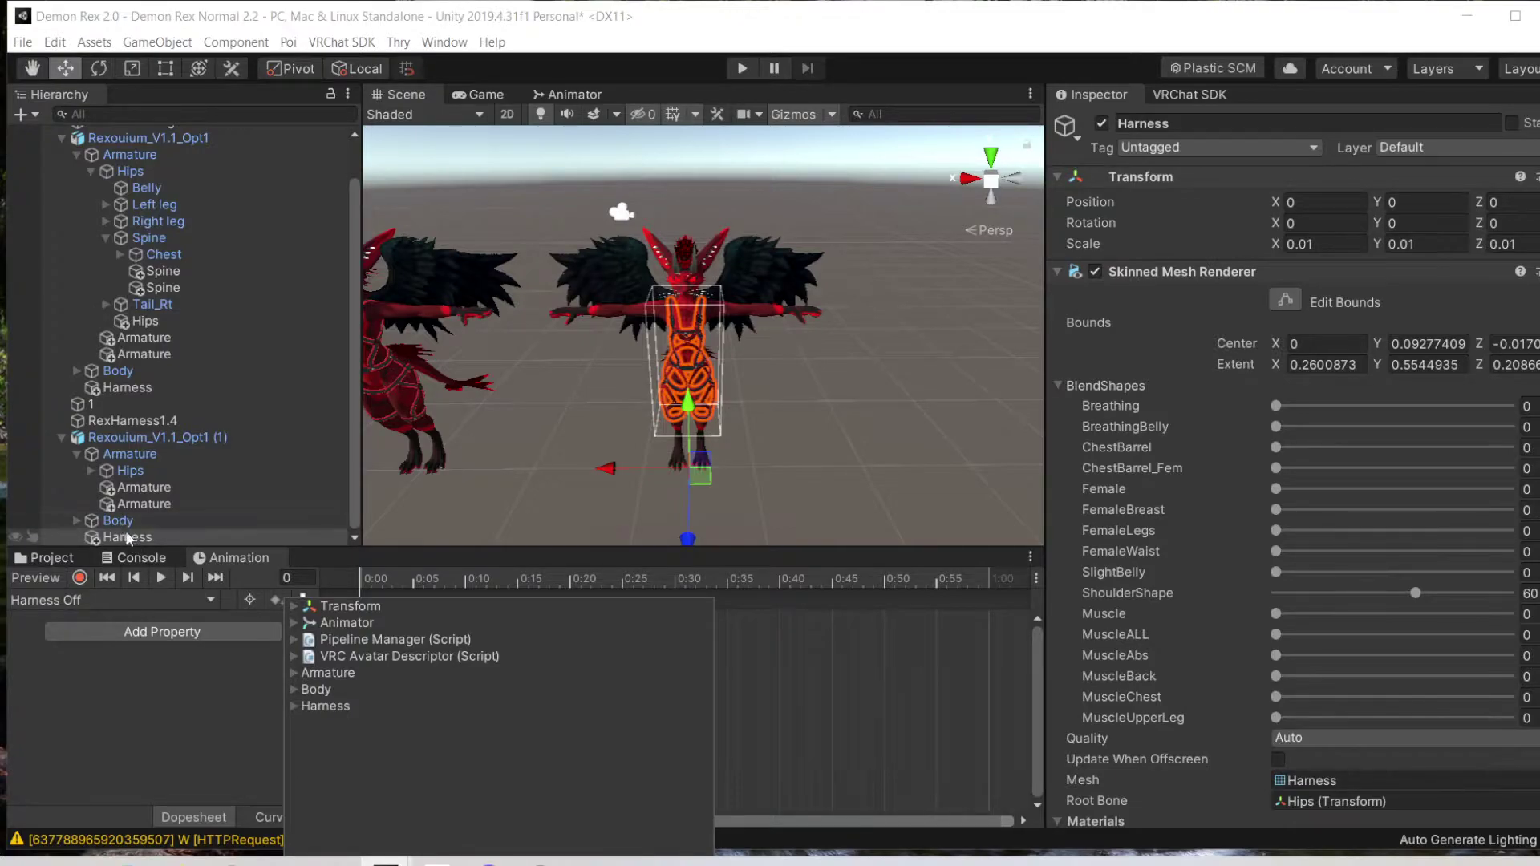
left_click(293, 706)
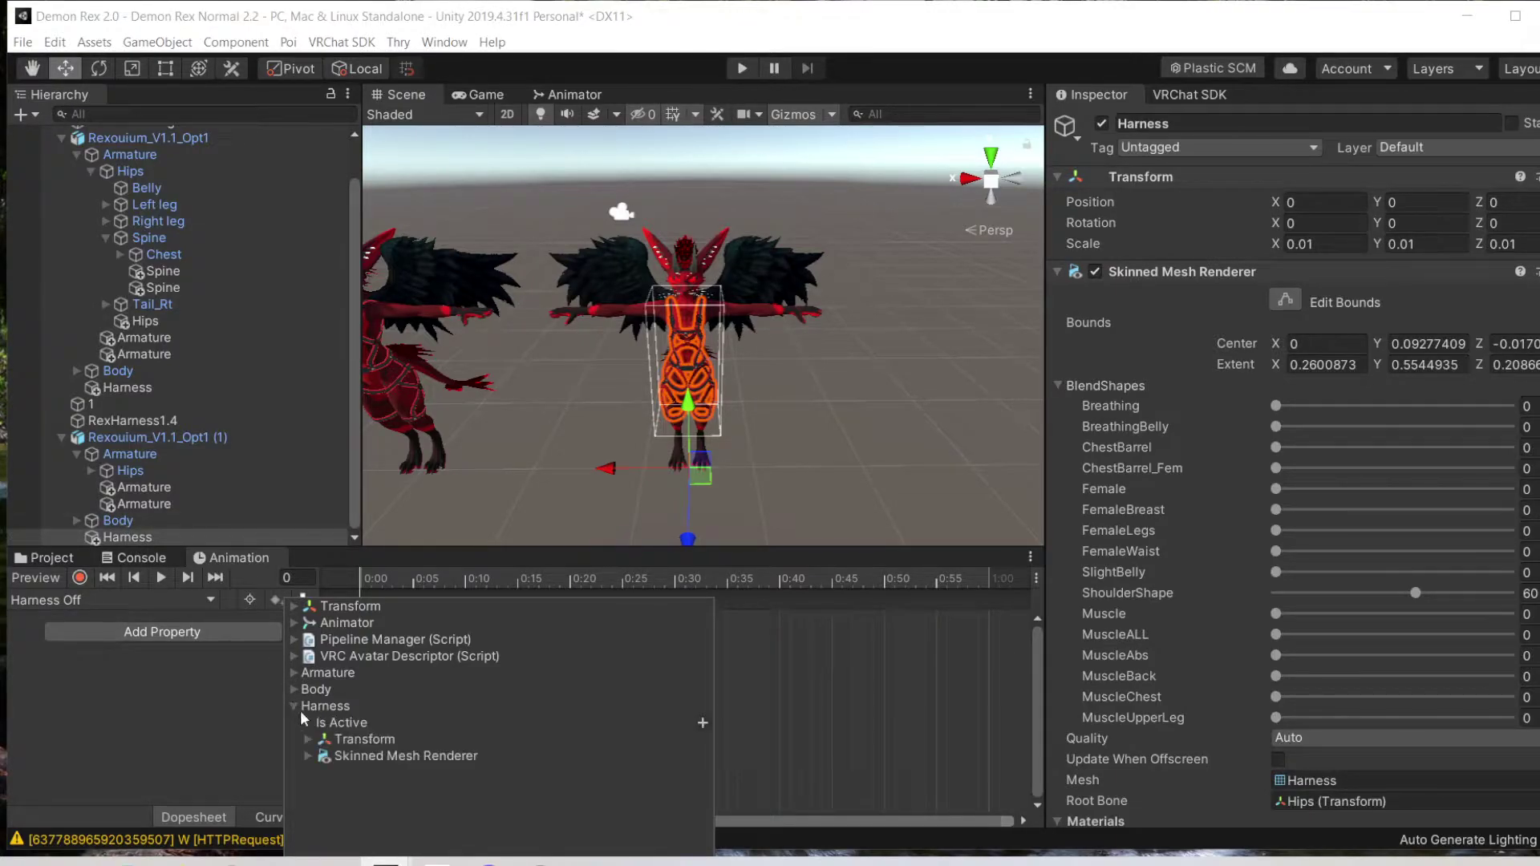
left_click(698, 722)
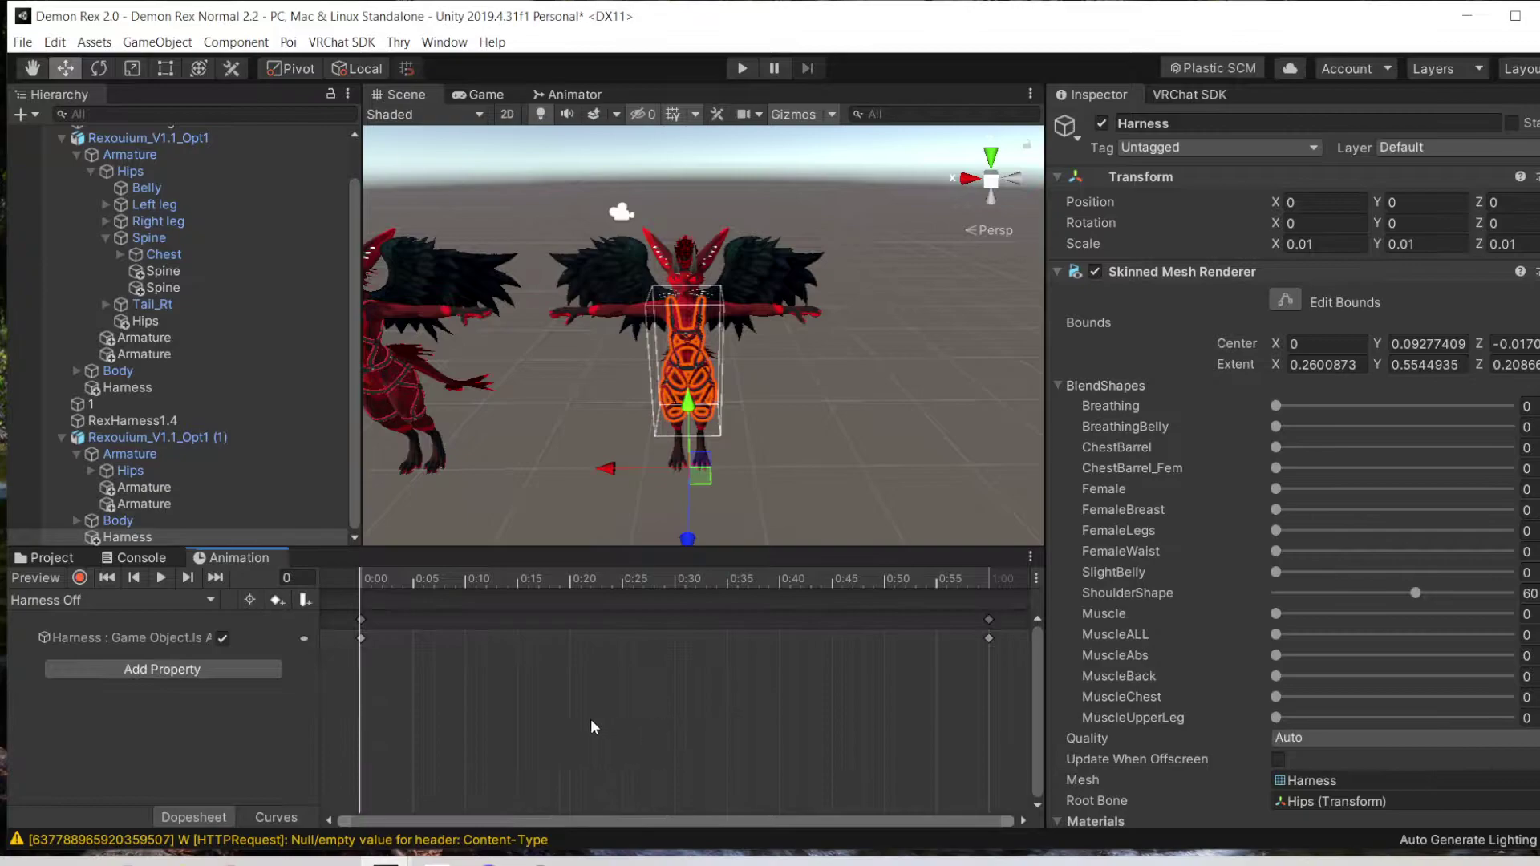
Step: Delete the 1:00 keyframes and set Is Active to unticked at frame 0
left_click(988, 639)
key("Delete")
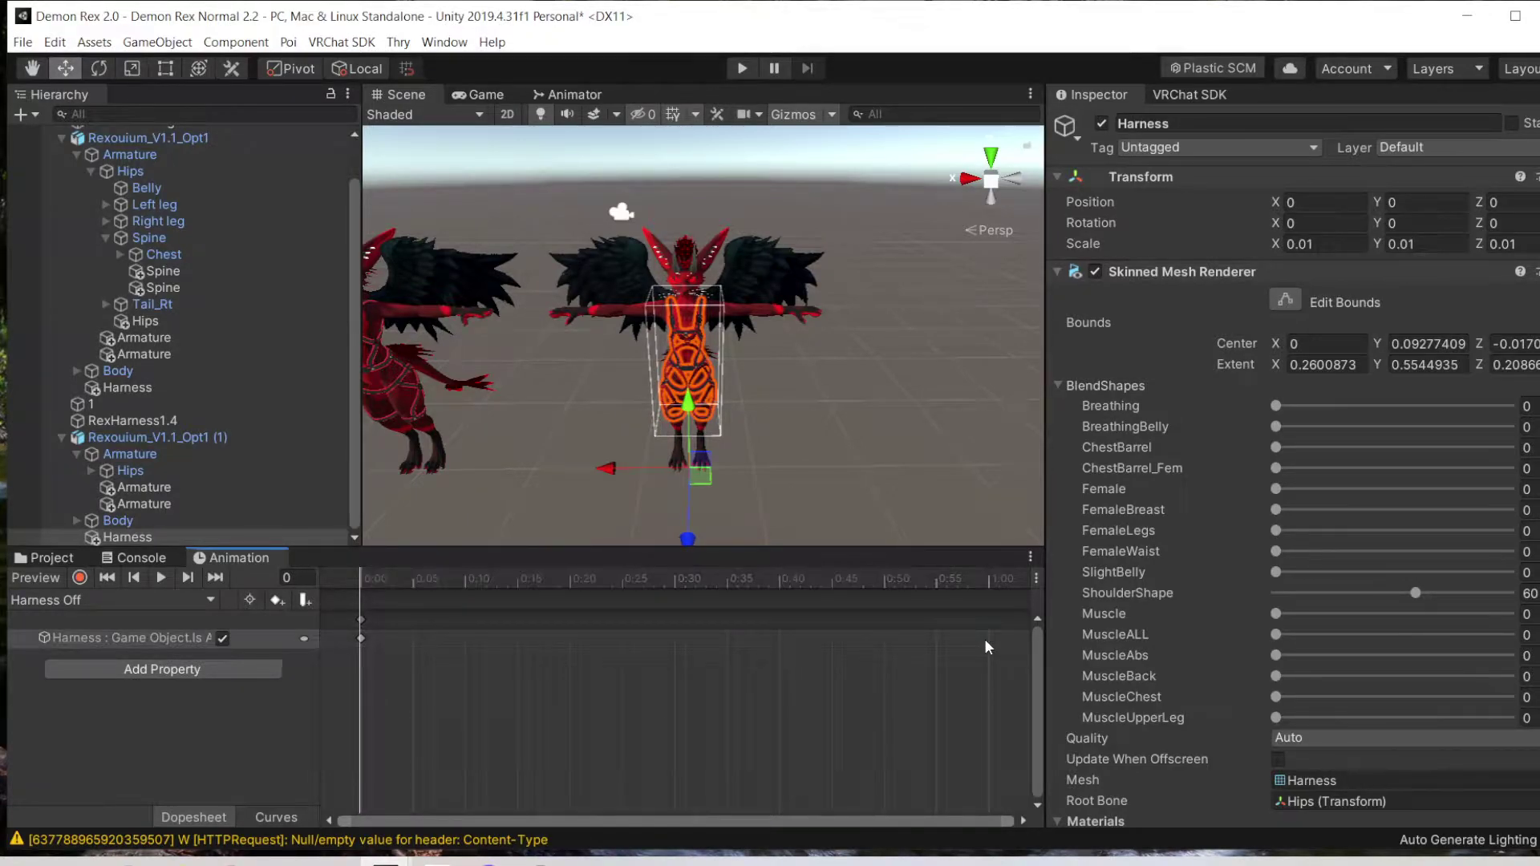
left_click(221, 638)
Step: Disable the Harness object in the Inspector so the avatar shows without it
left_click(210, 600)
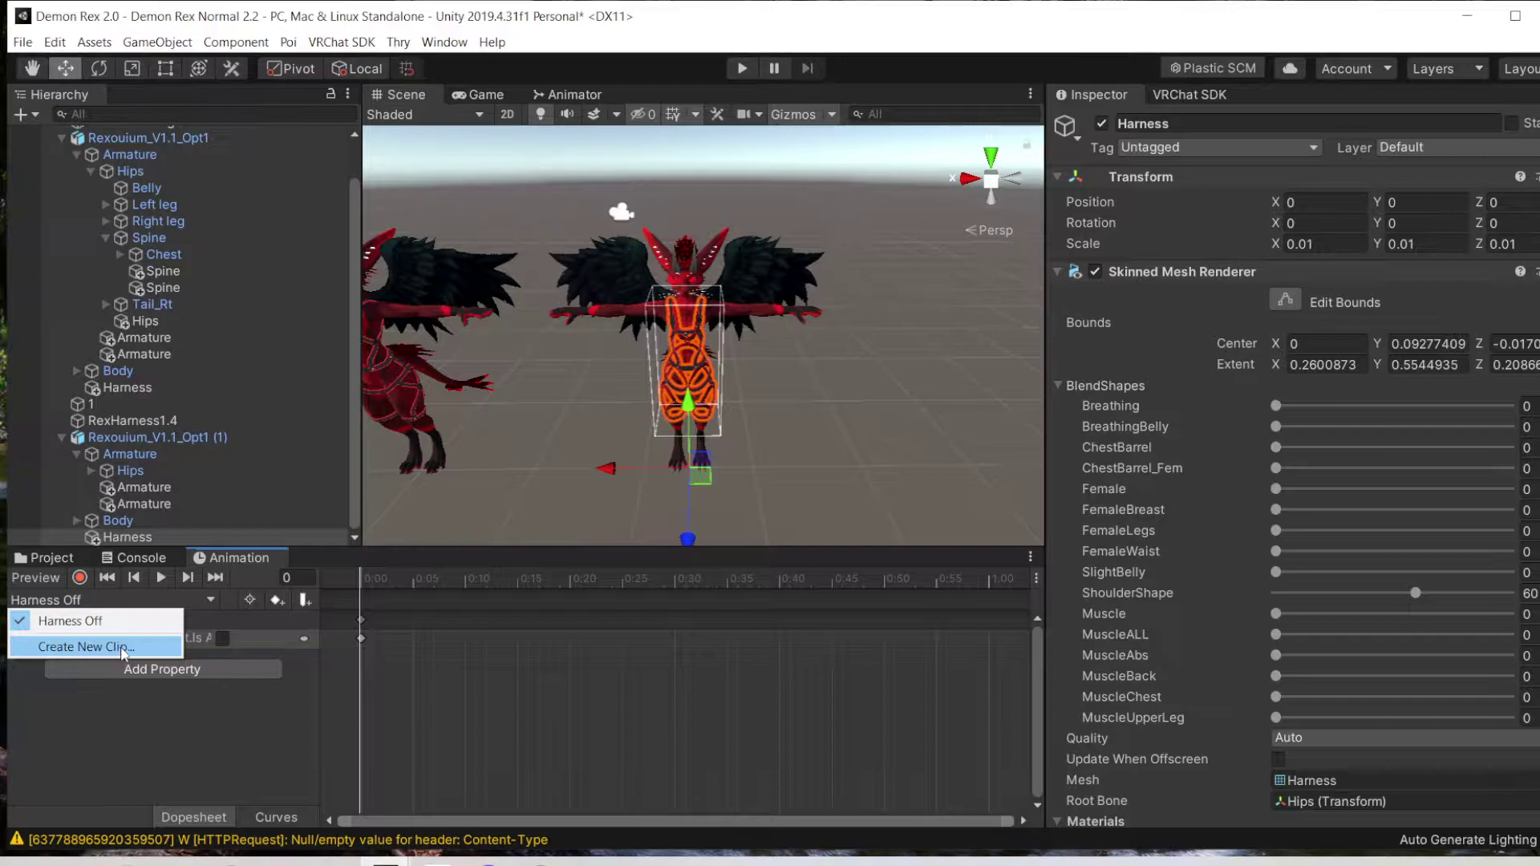
left_click(1103, 123)
left_click(1102, 123)
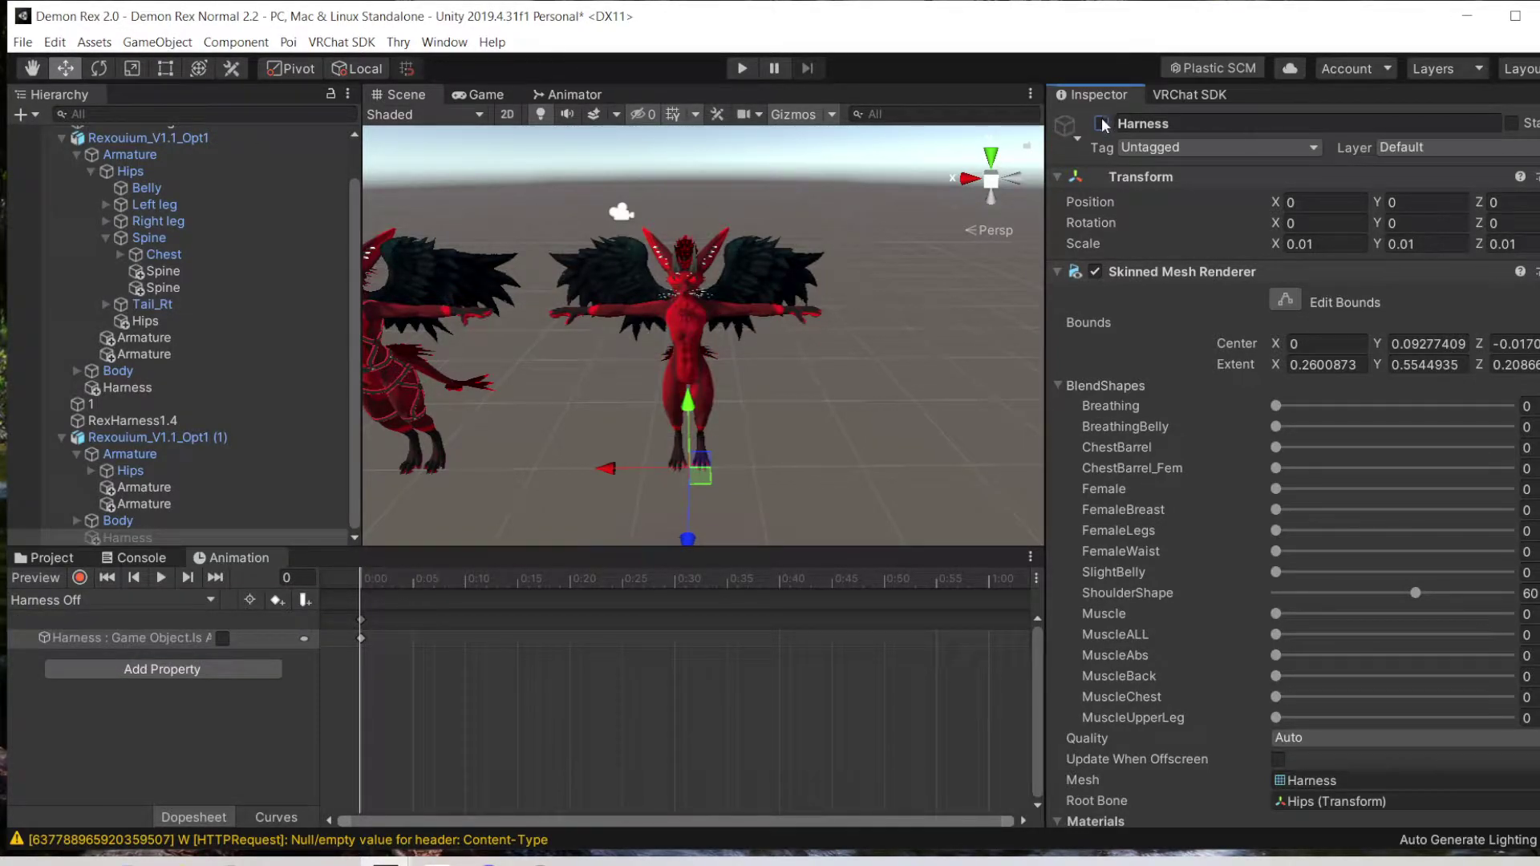
Step: Create a new animation clip and name it Harness On
left_click(117, 601)
left_click(99, 648)
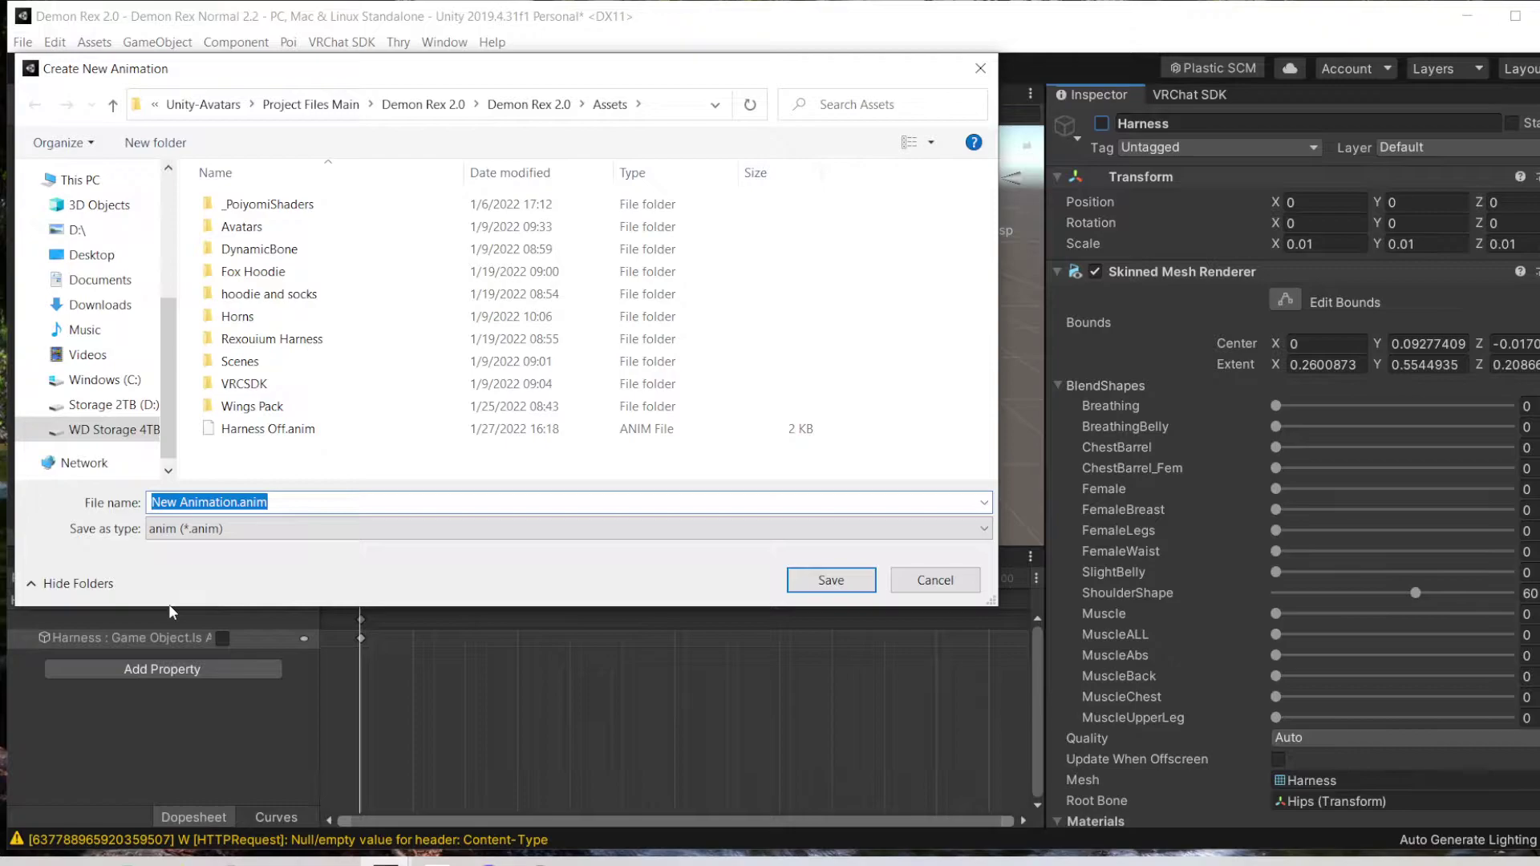
type("Harnes")
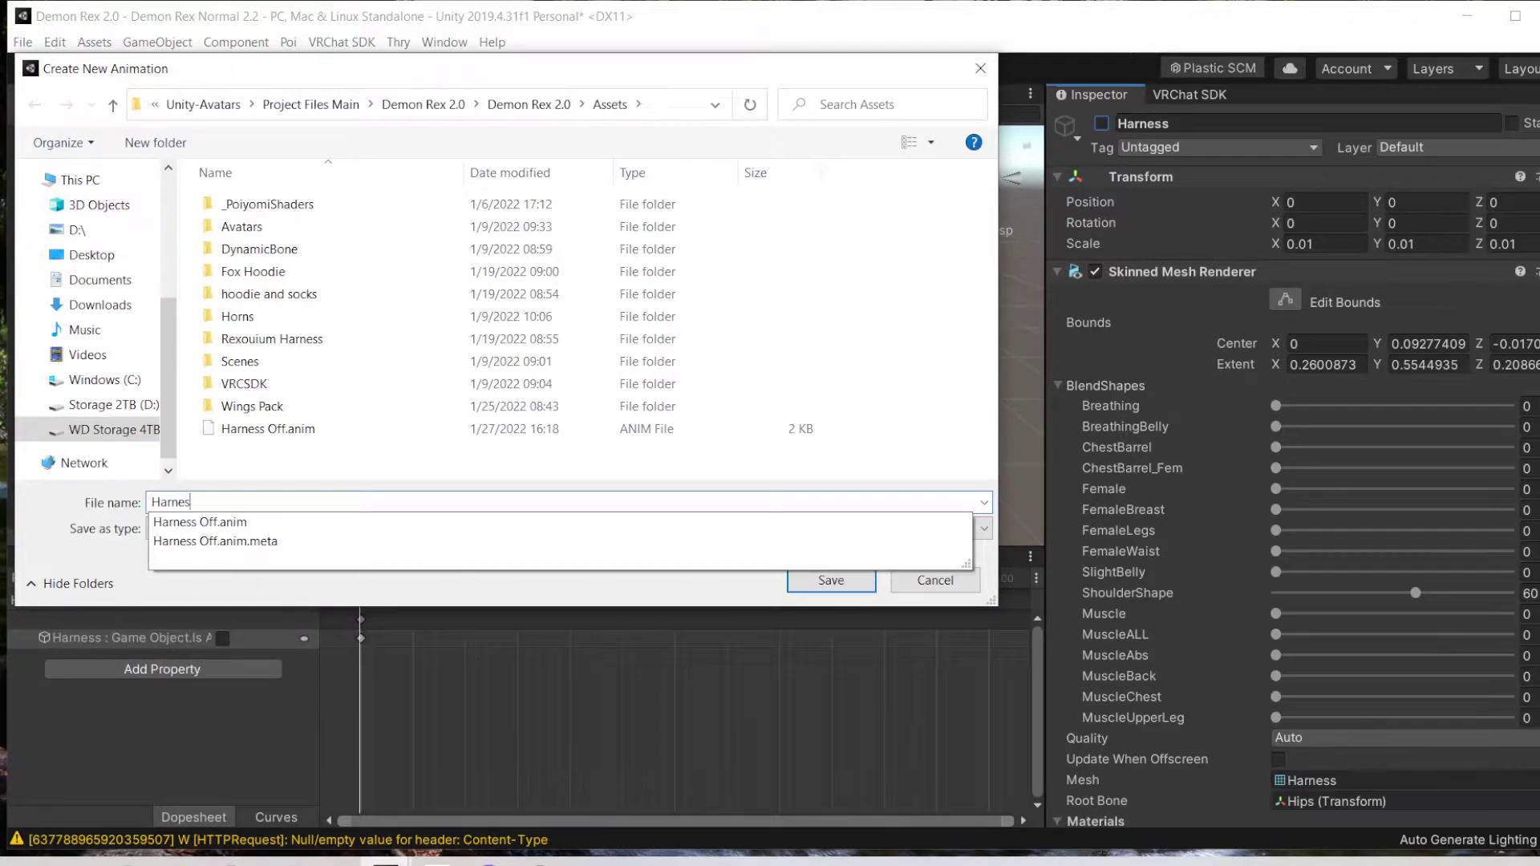
type("s ON")
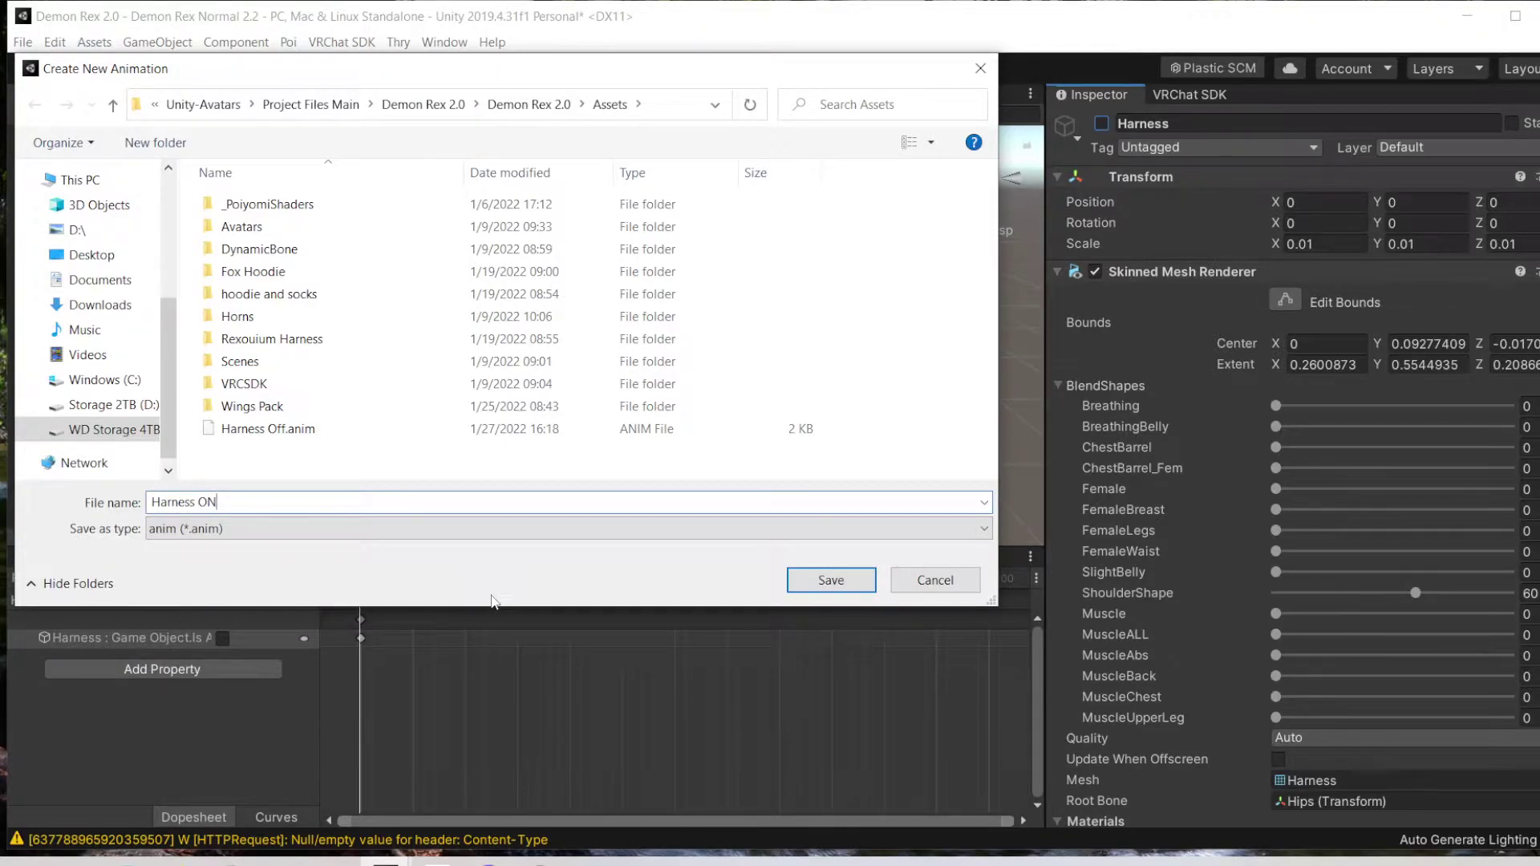
key("BackSpace")
Step: Save the Harness On clip and add the Harness Is Active property to it
type("n")
left_click(820, 582)
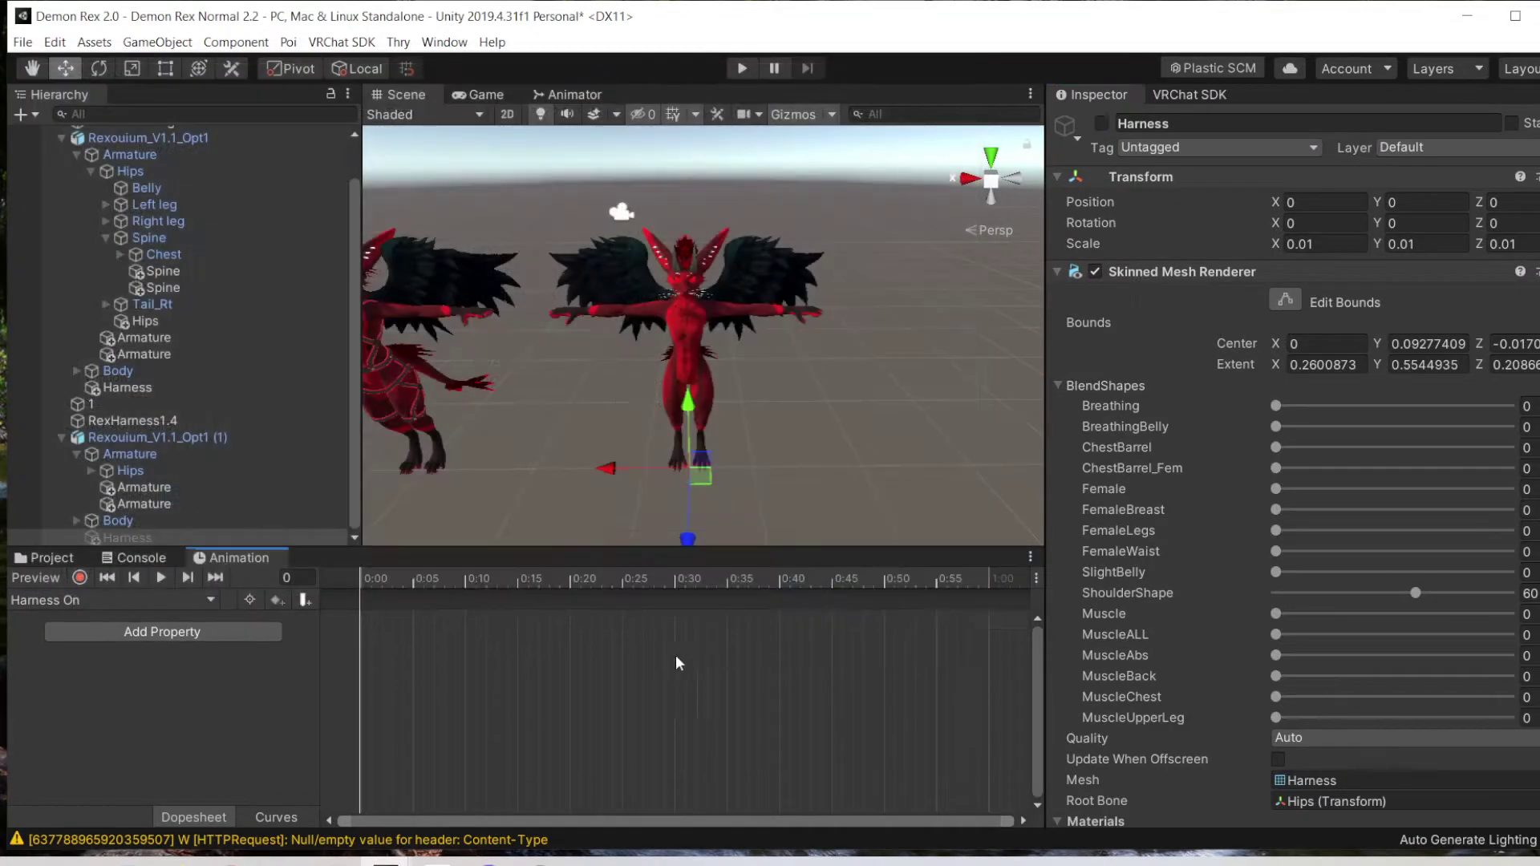
left_click(186, 631)
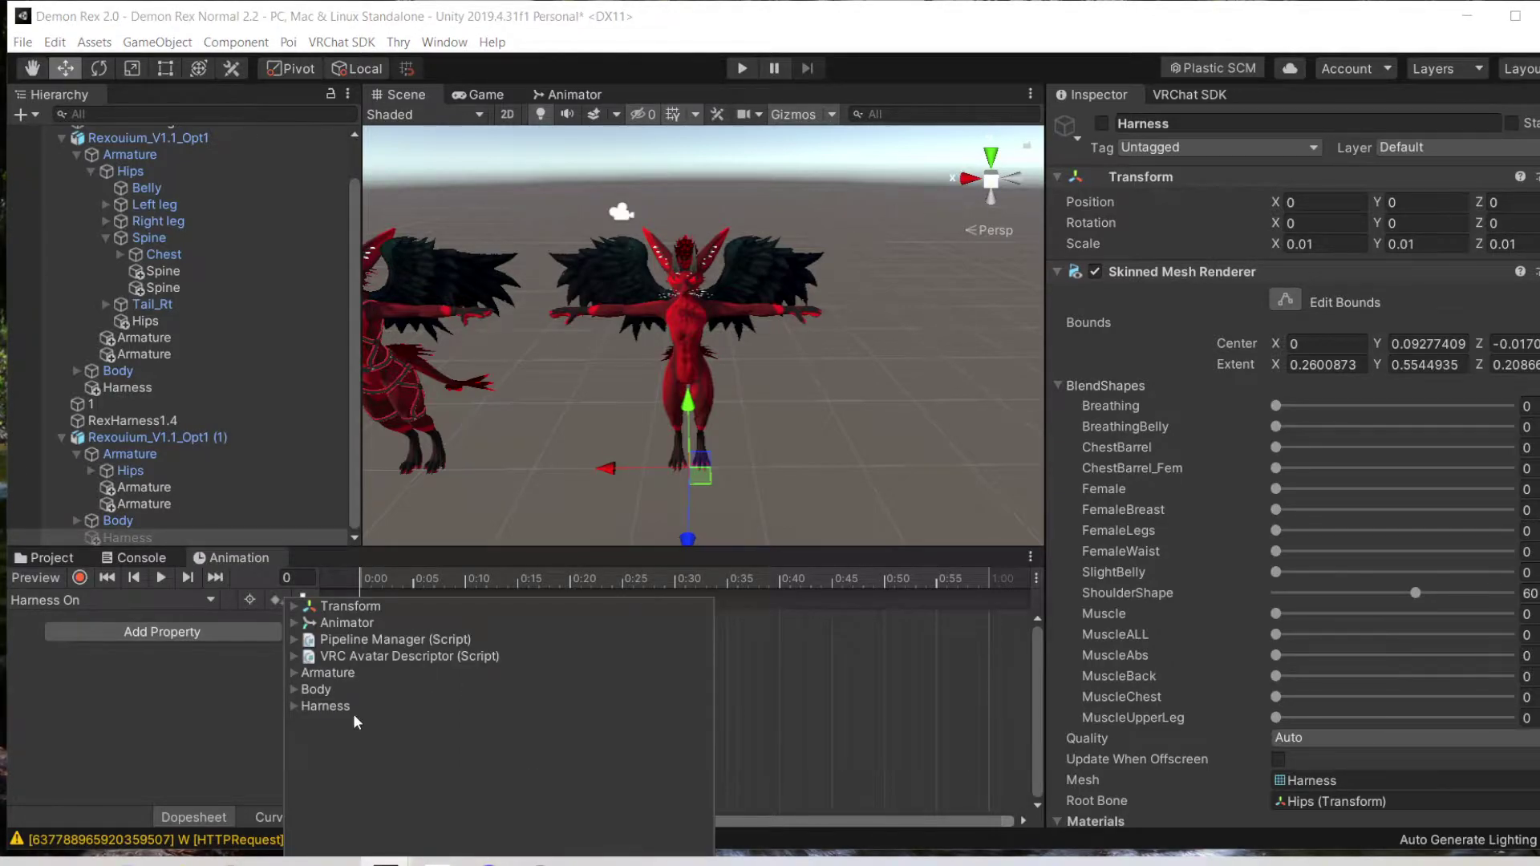
left_click(293, 706)
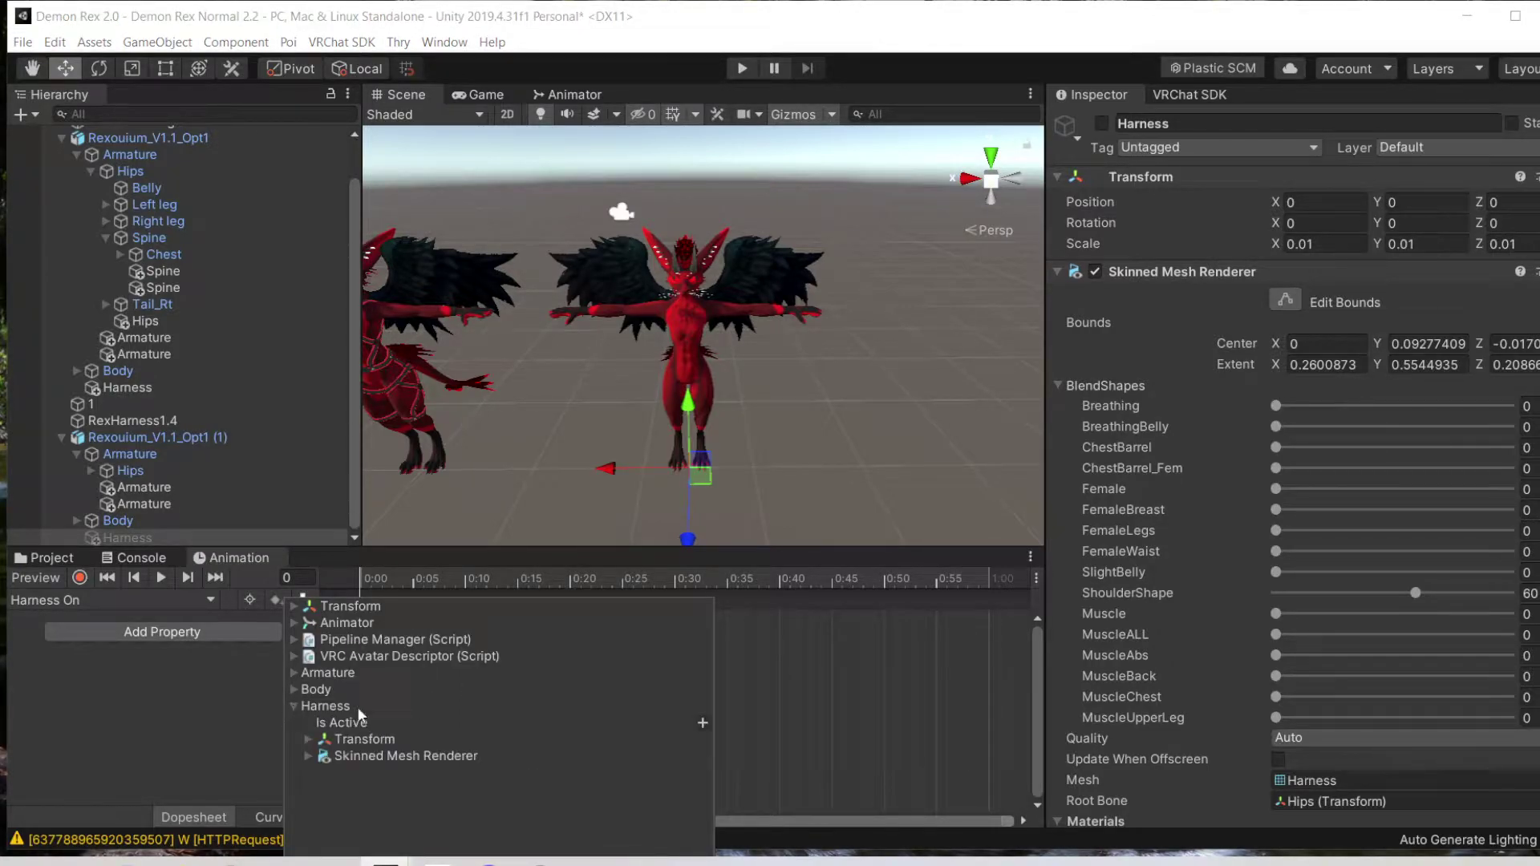
left_click(702, 722)
Step: Re-enable the harness, delete the 1:00 keyframes, and turn on keyframe recording
left_click(1100, 123)
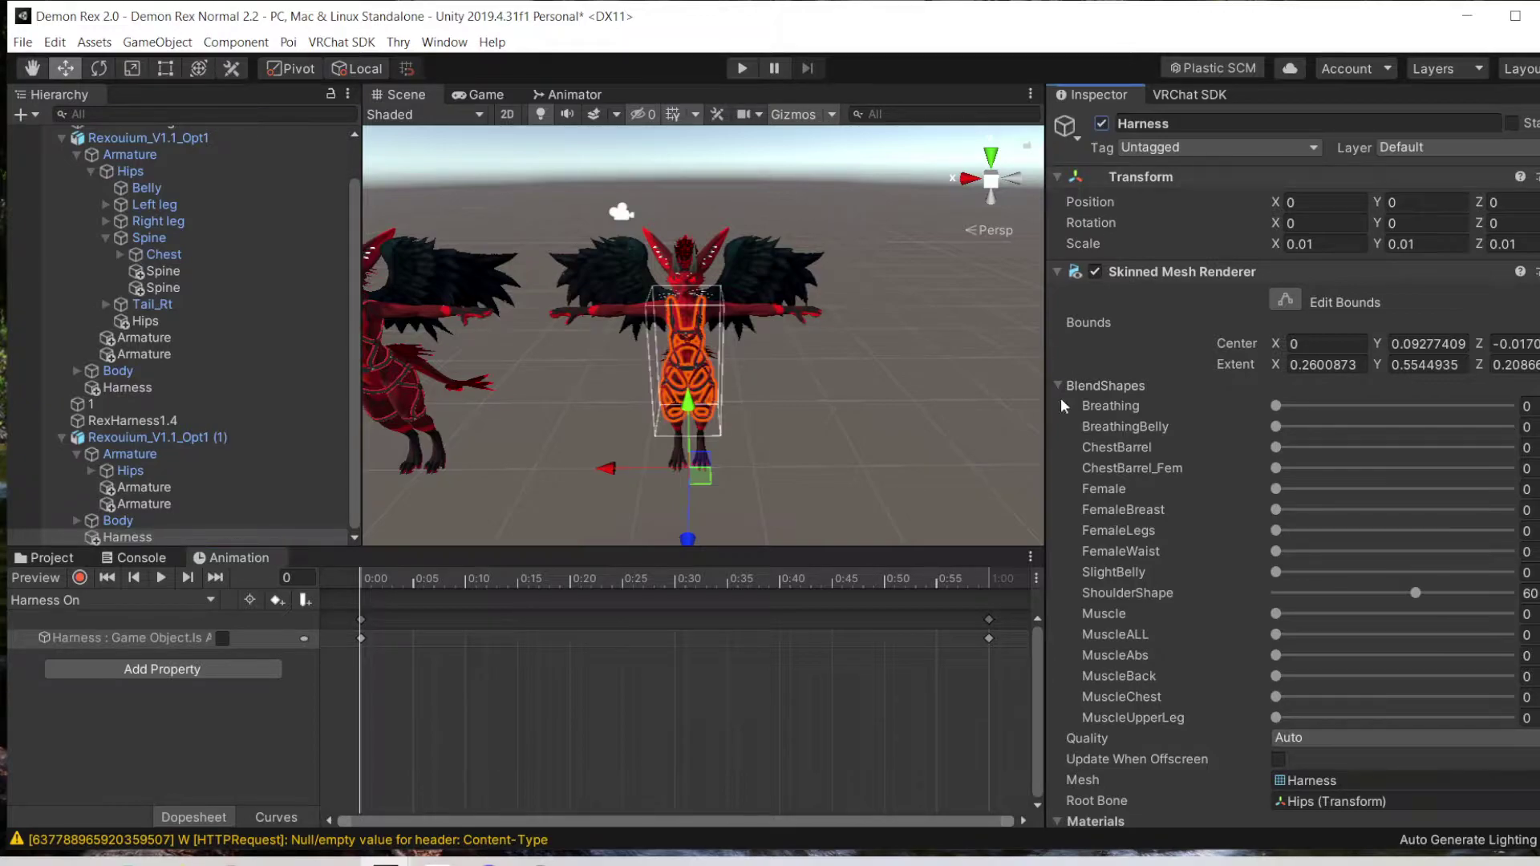
left_click(988, 639)
key("Delete")
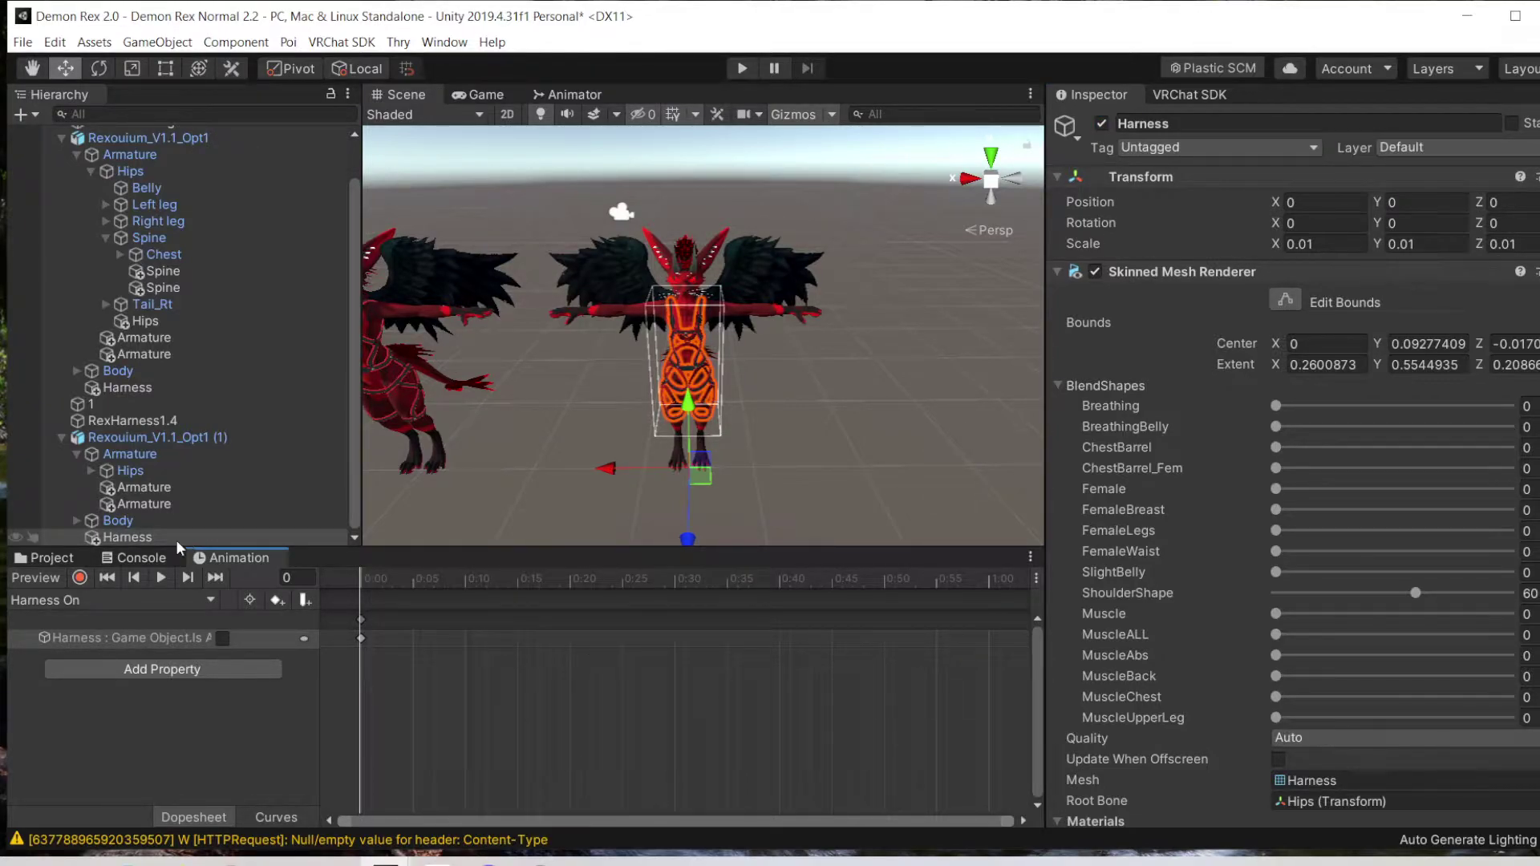
left_click(79, 578)
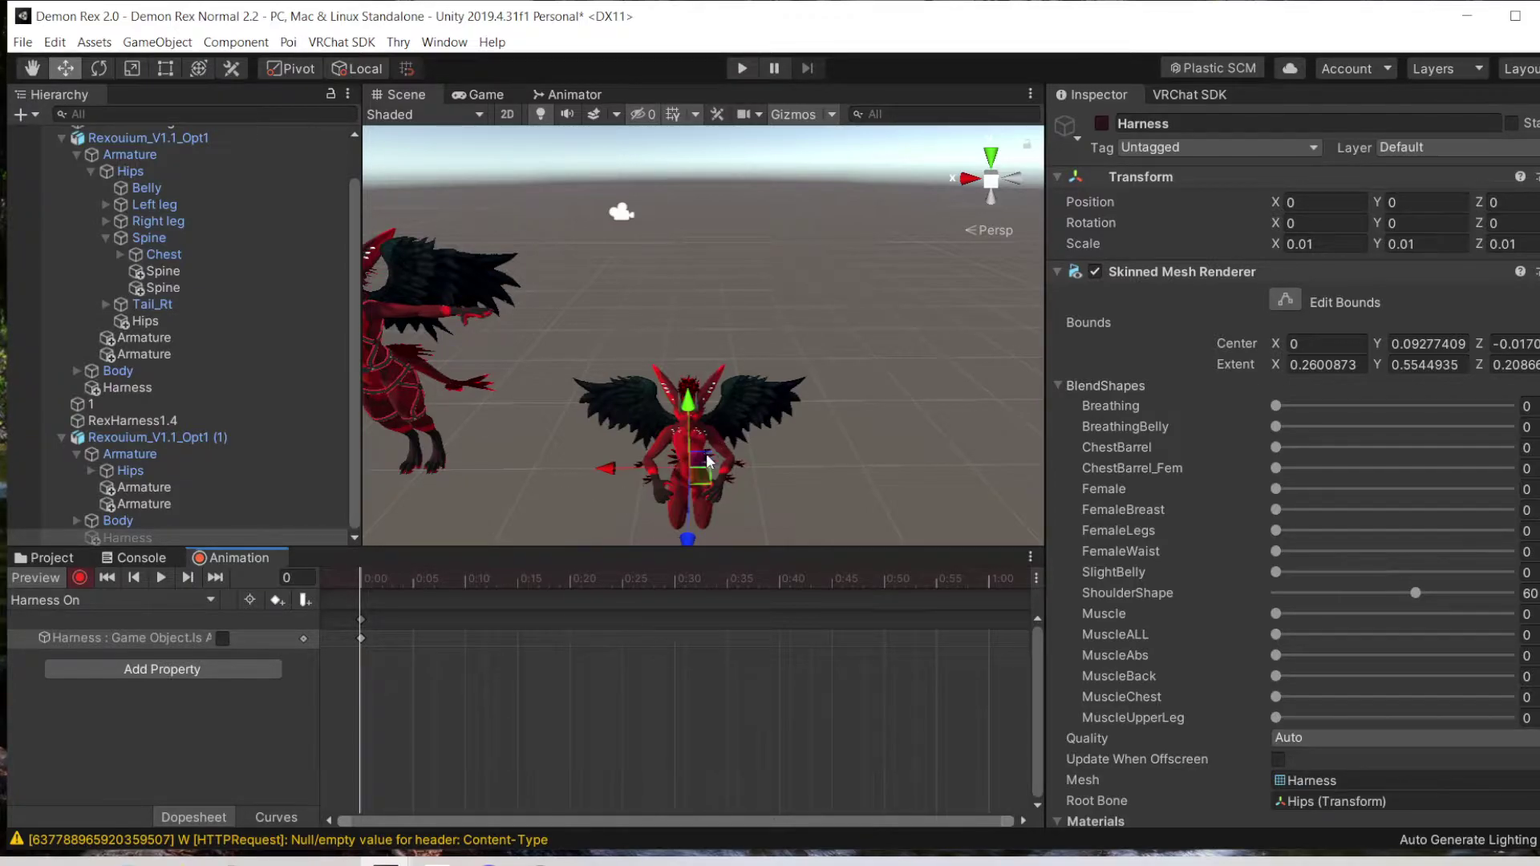
Step: Delete the duplicate avatar from the scene, leaving only the original Rexouium_V1.1_Opt1
right_click(132, 441)
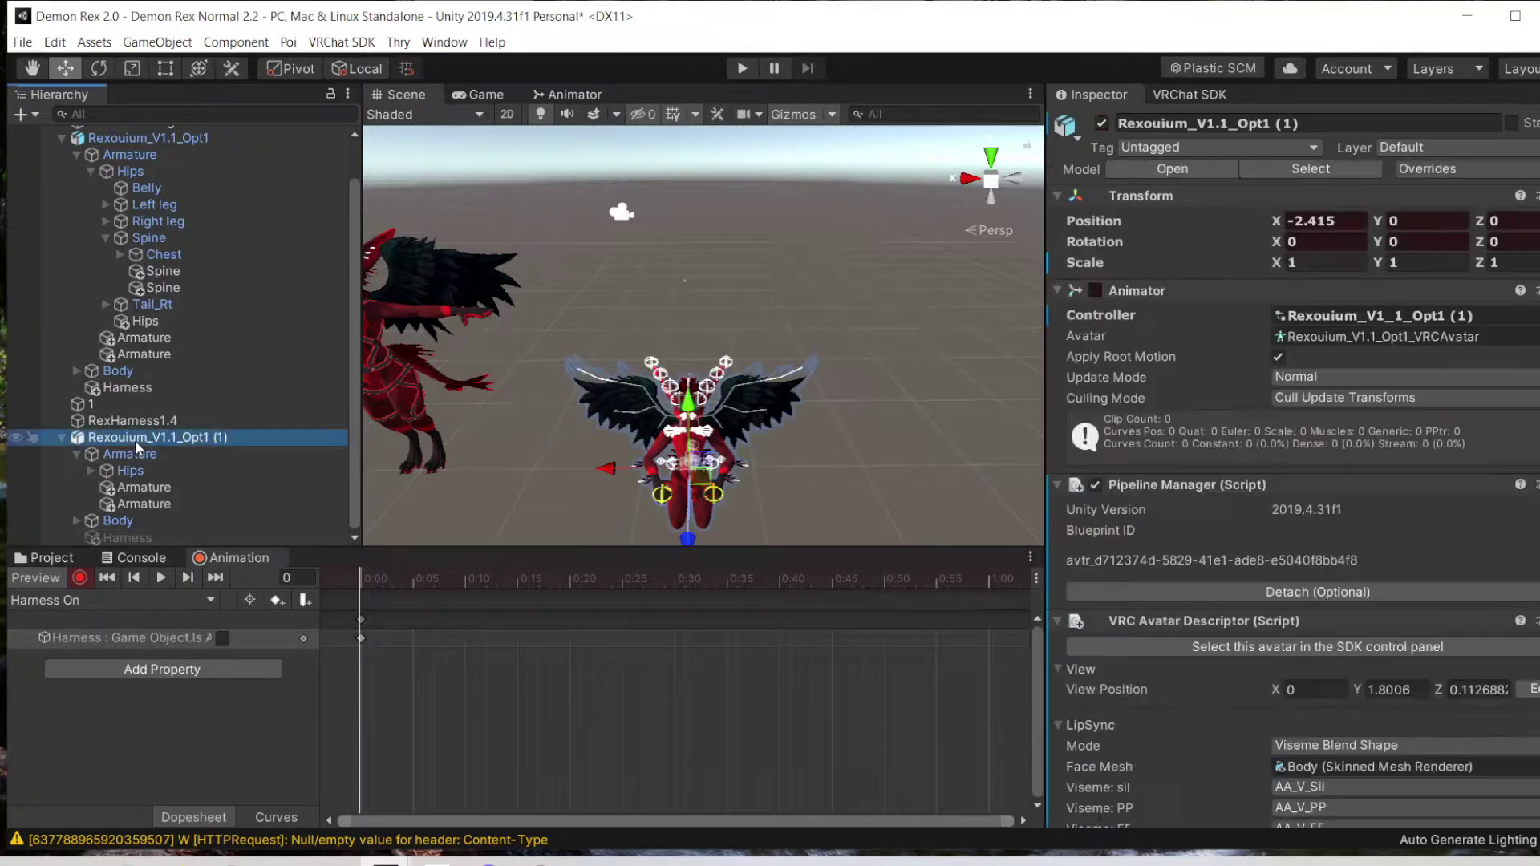
left_click(184, 513)
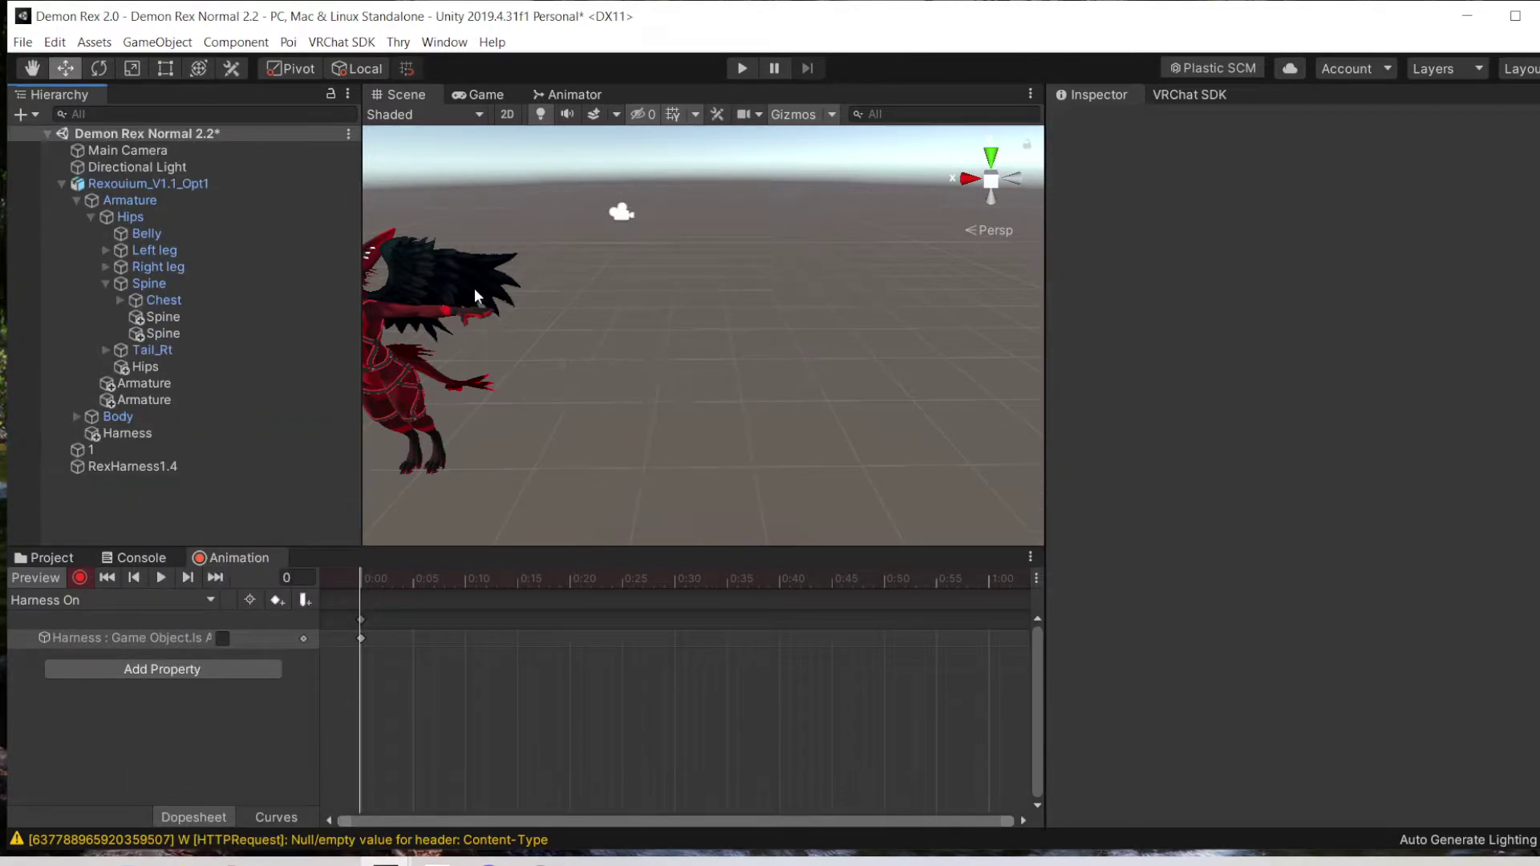
middle_click_drag(708, 330, 666, 334)
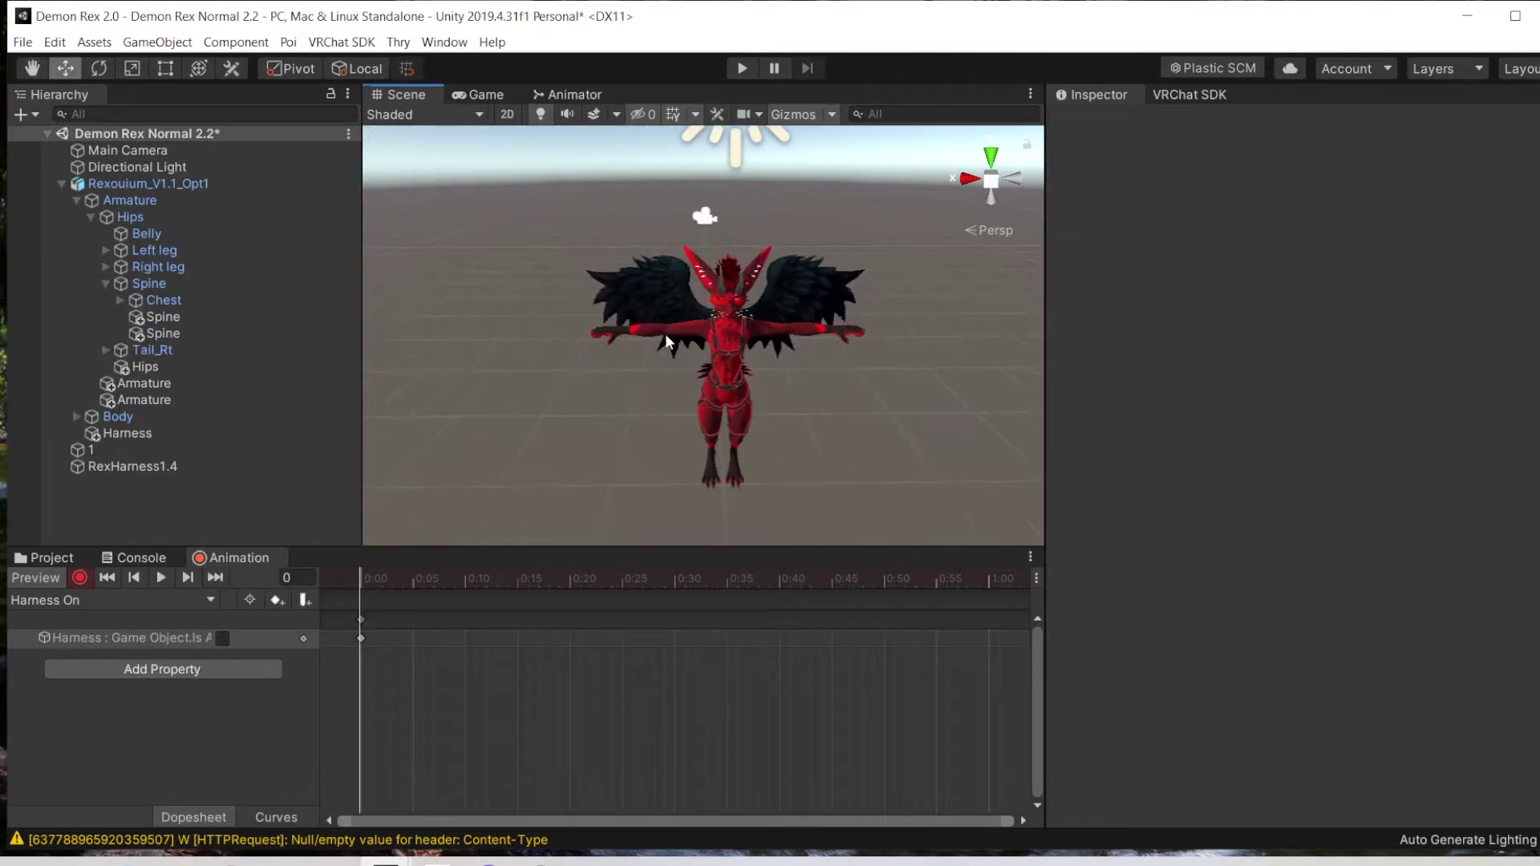
Step: Select the avatar and locate its FX playable layer, FX_Overriders 1, in the Inspector
left_click(729, 330)
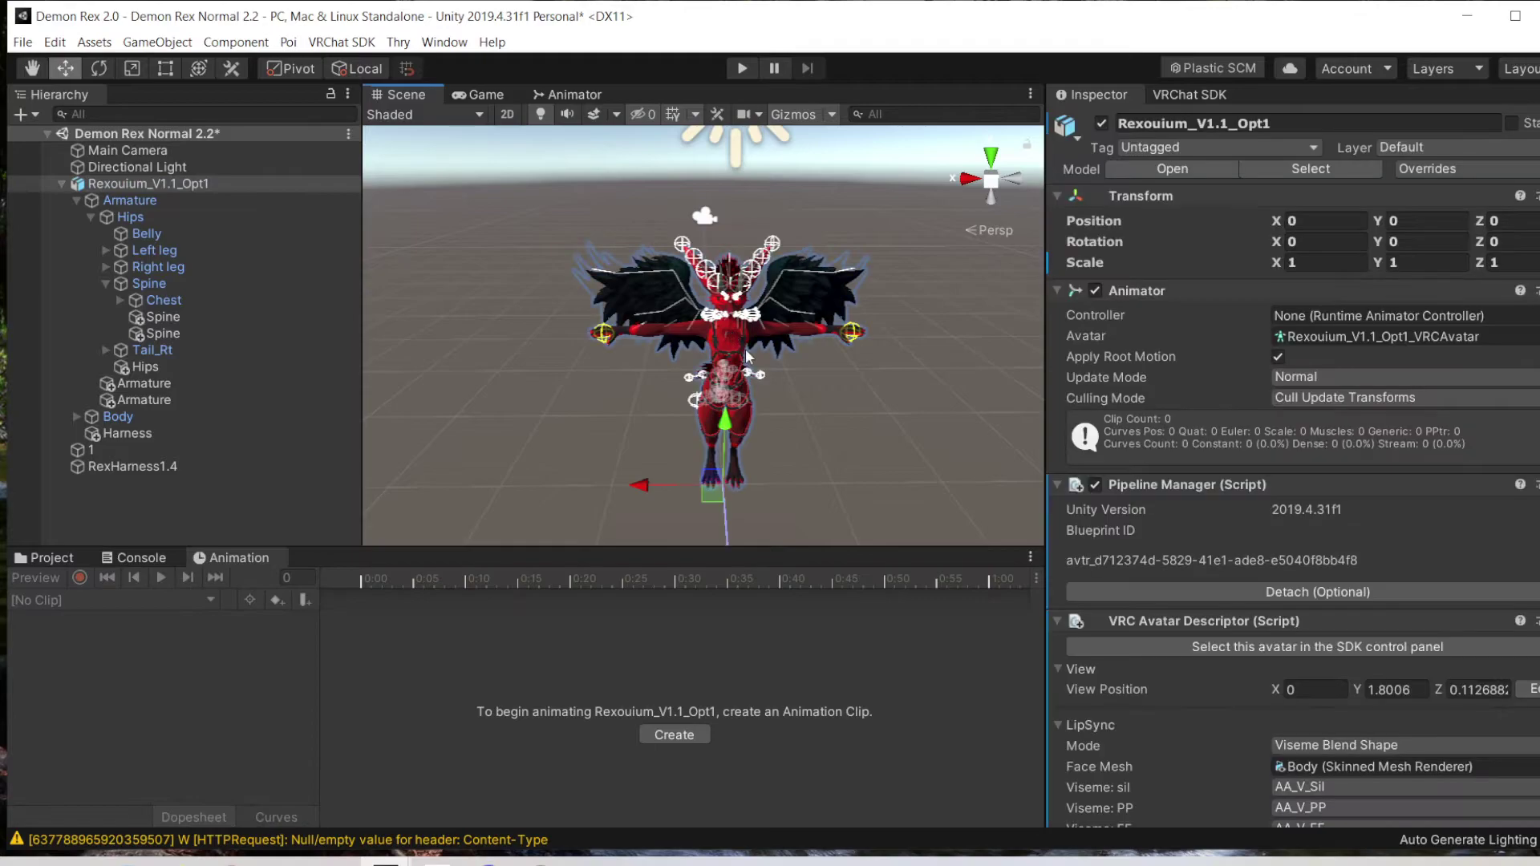
scroll(1075, 523, "down", 10)
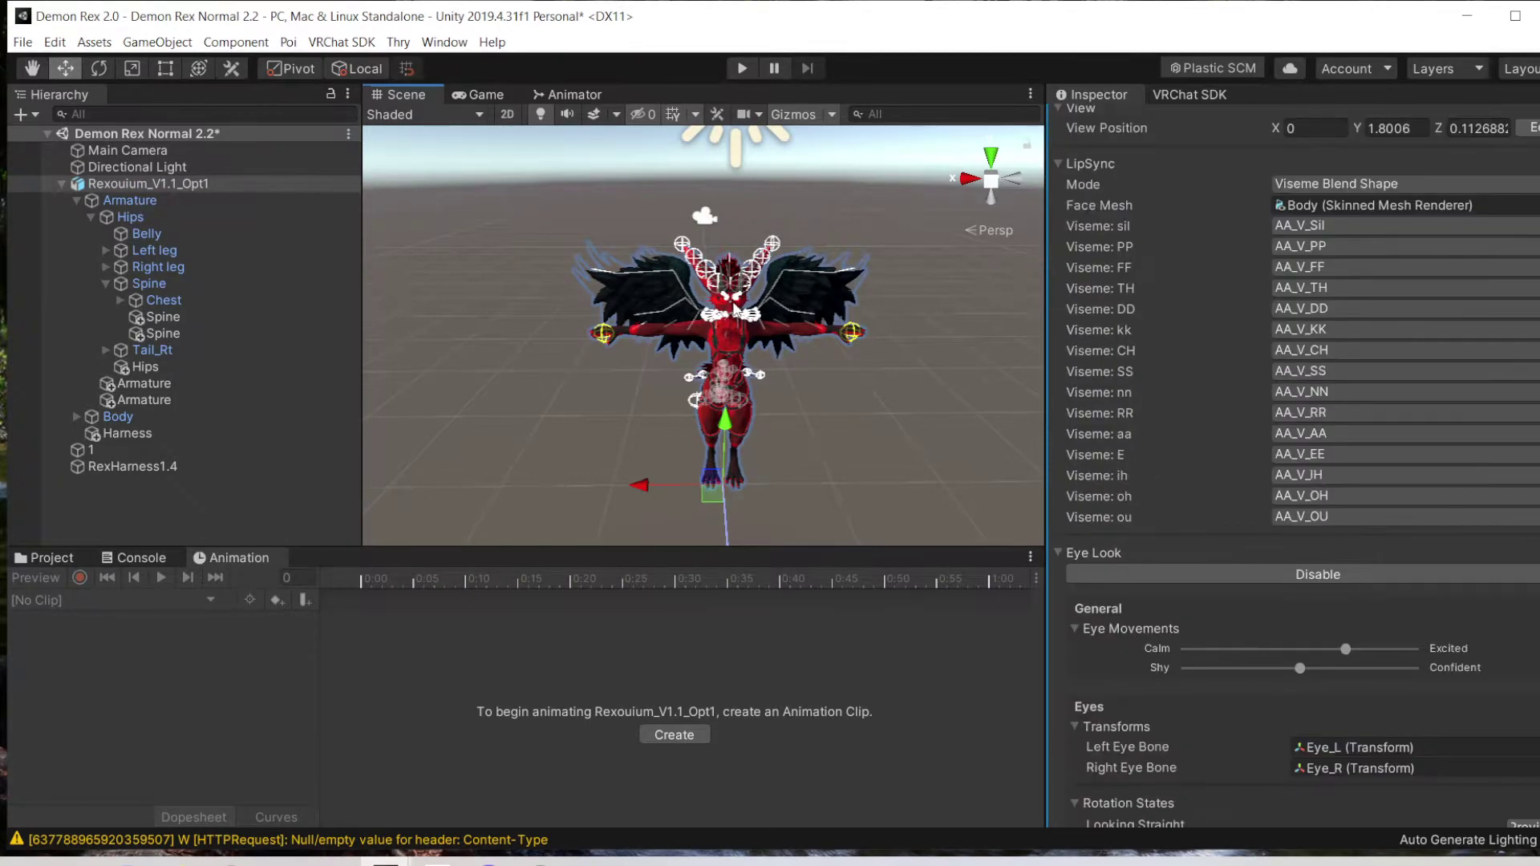
scroll(1163, 528, "down", 8)
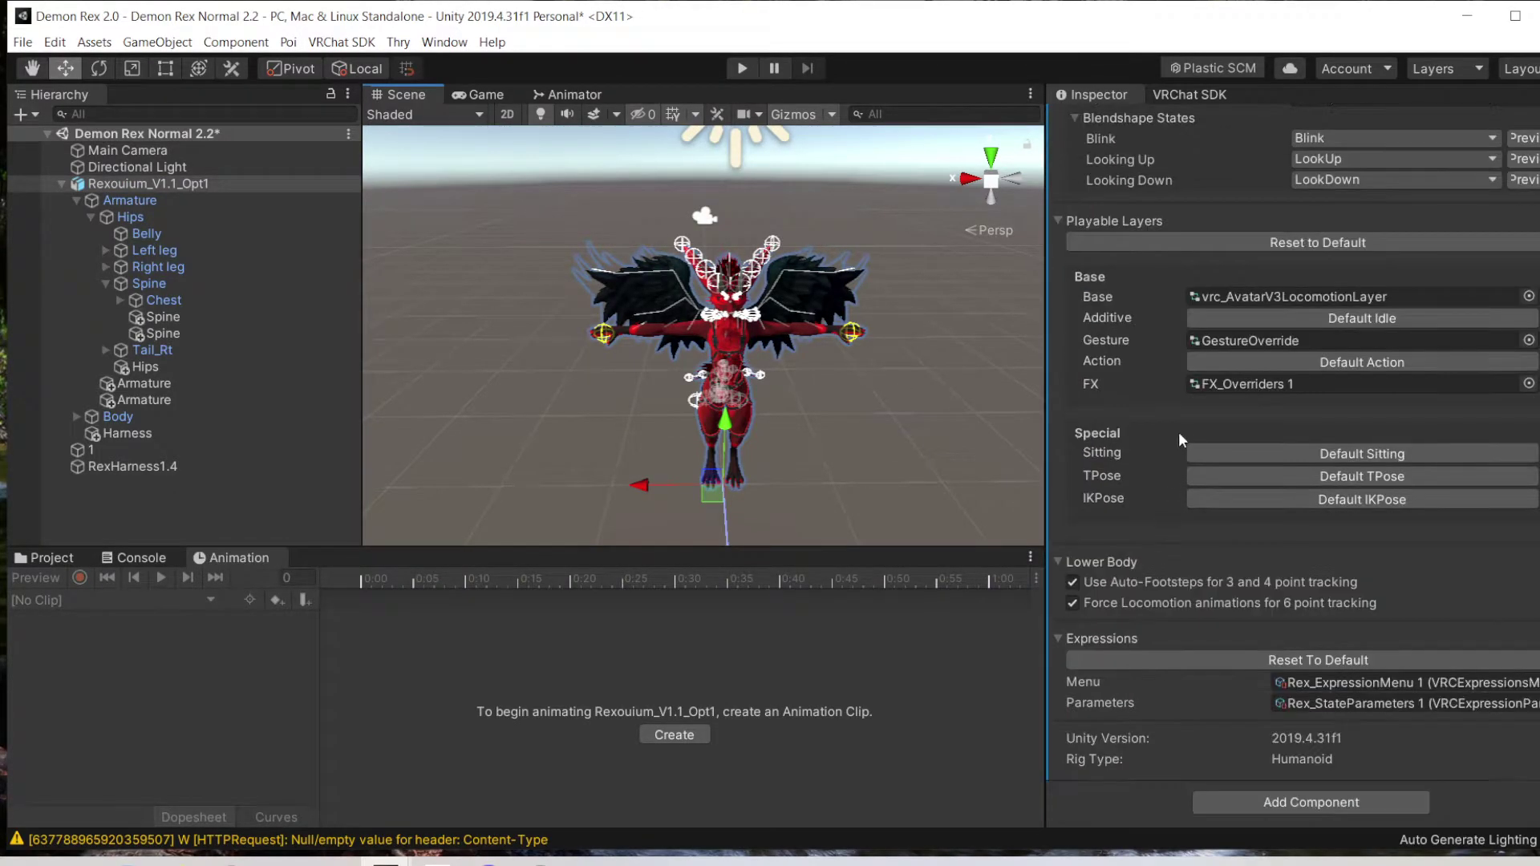
left_click(1261, 384)
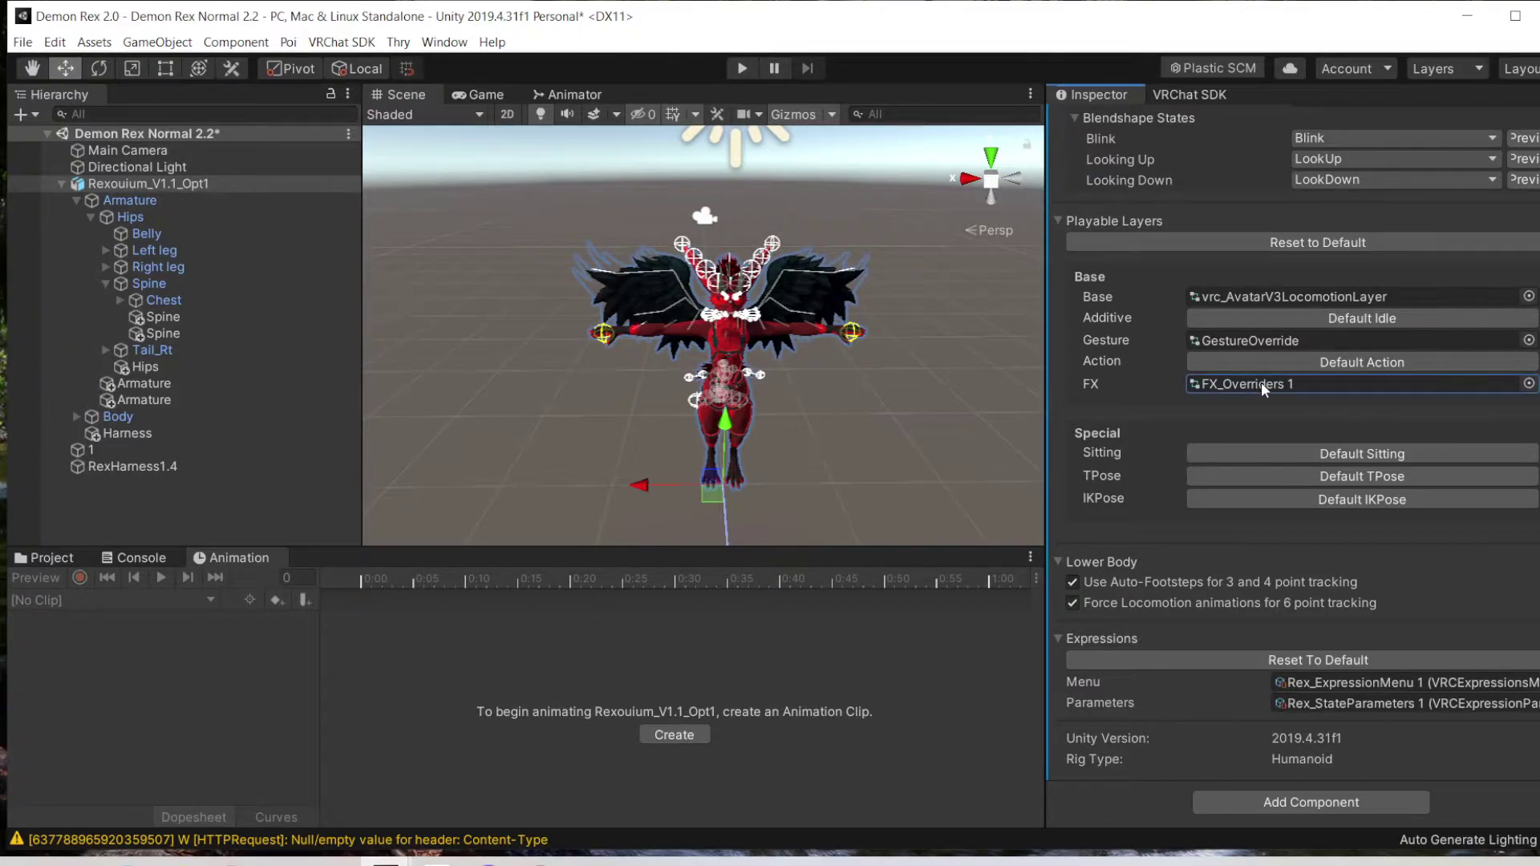
Step: Open FX_Overriders 1 in the Animator and search the project assets for 'harness'
double_click(1261, 381)
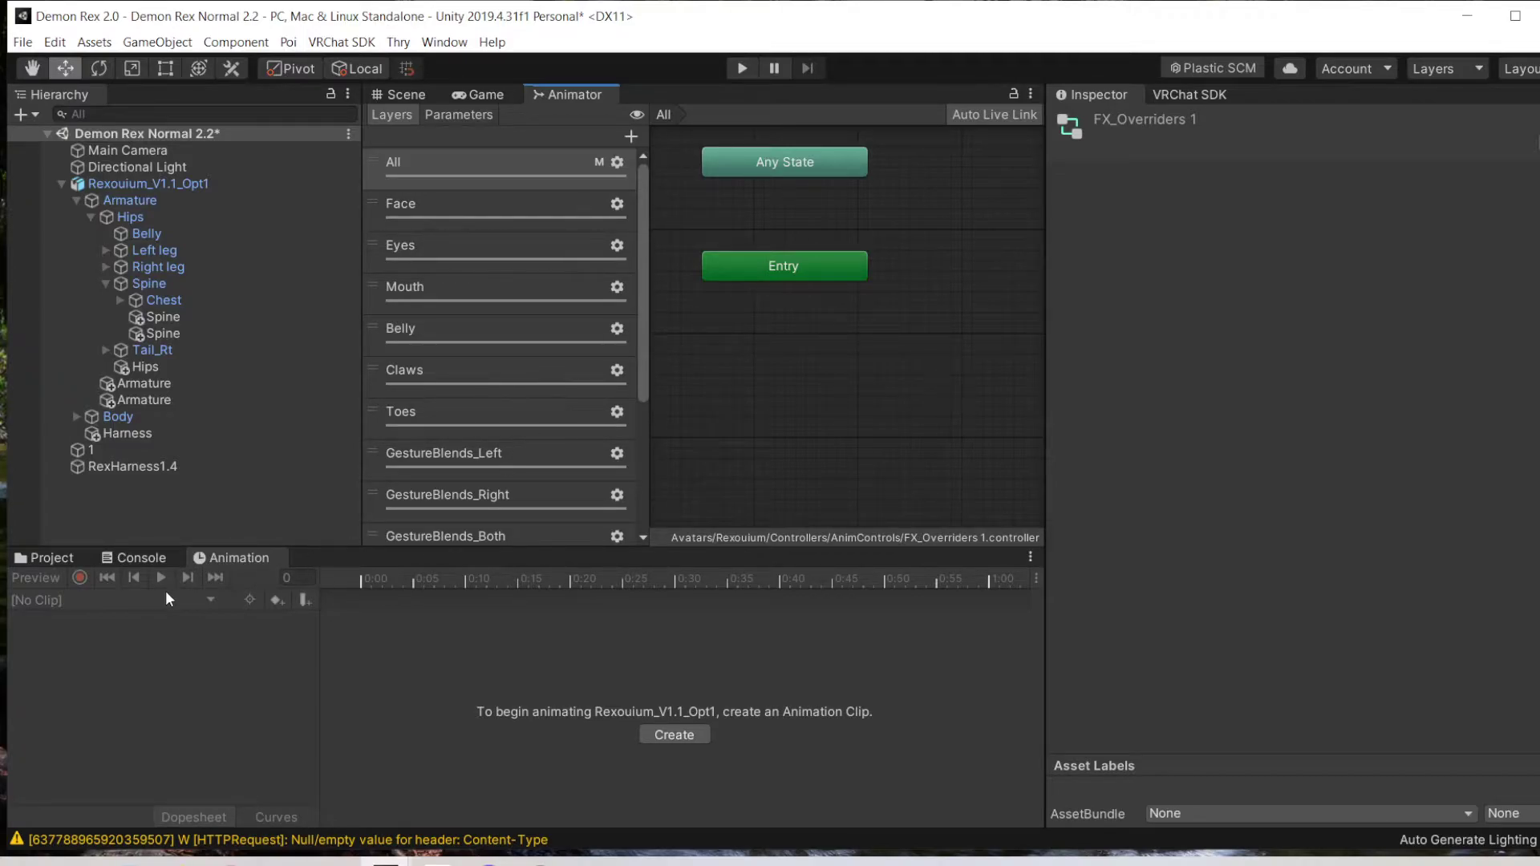
left_click(60, 556)
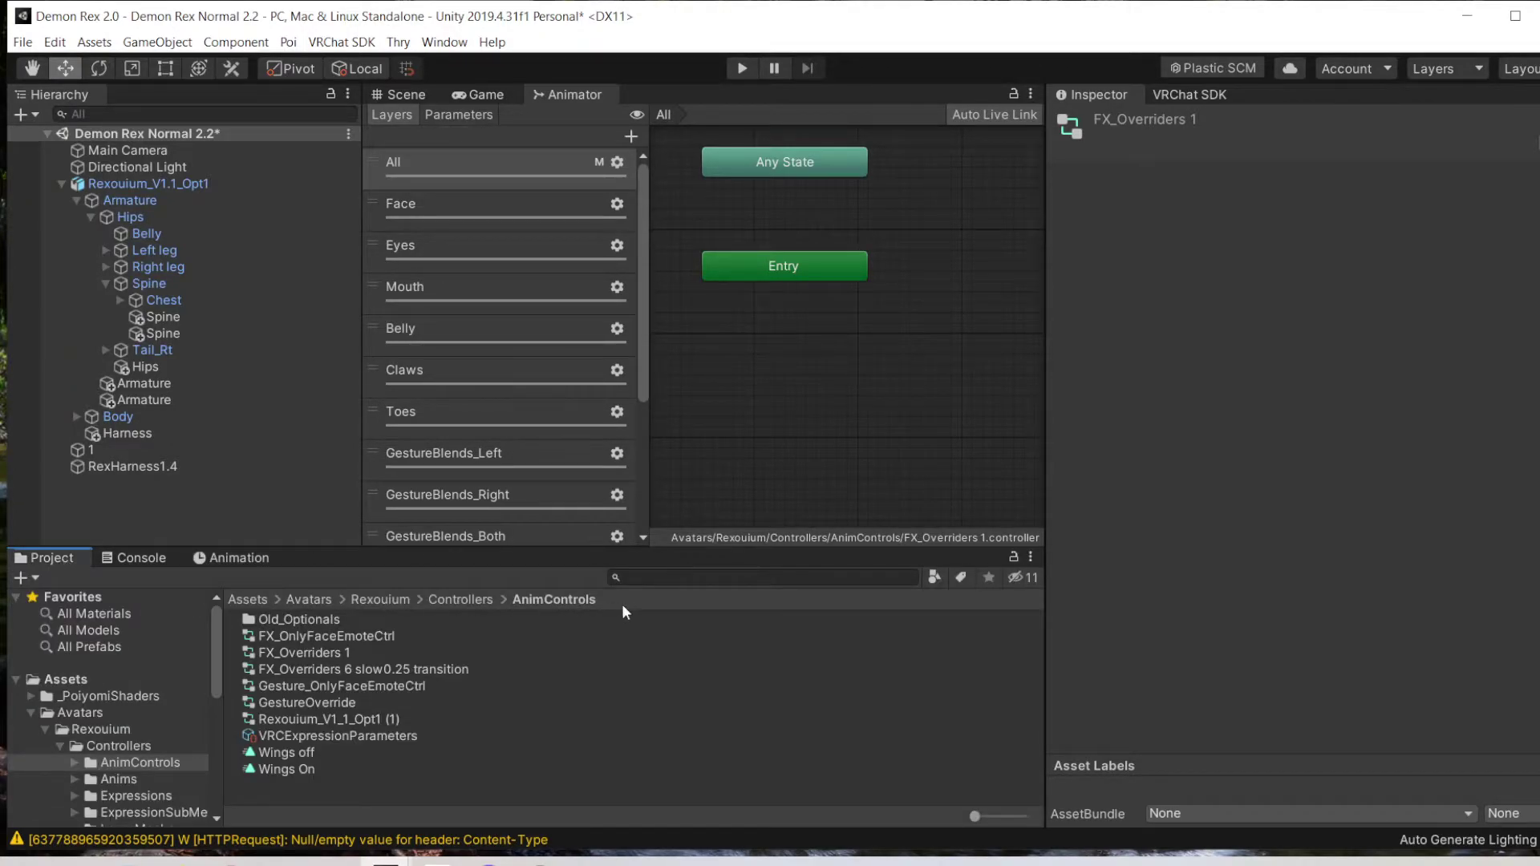
left_click(648, 577)
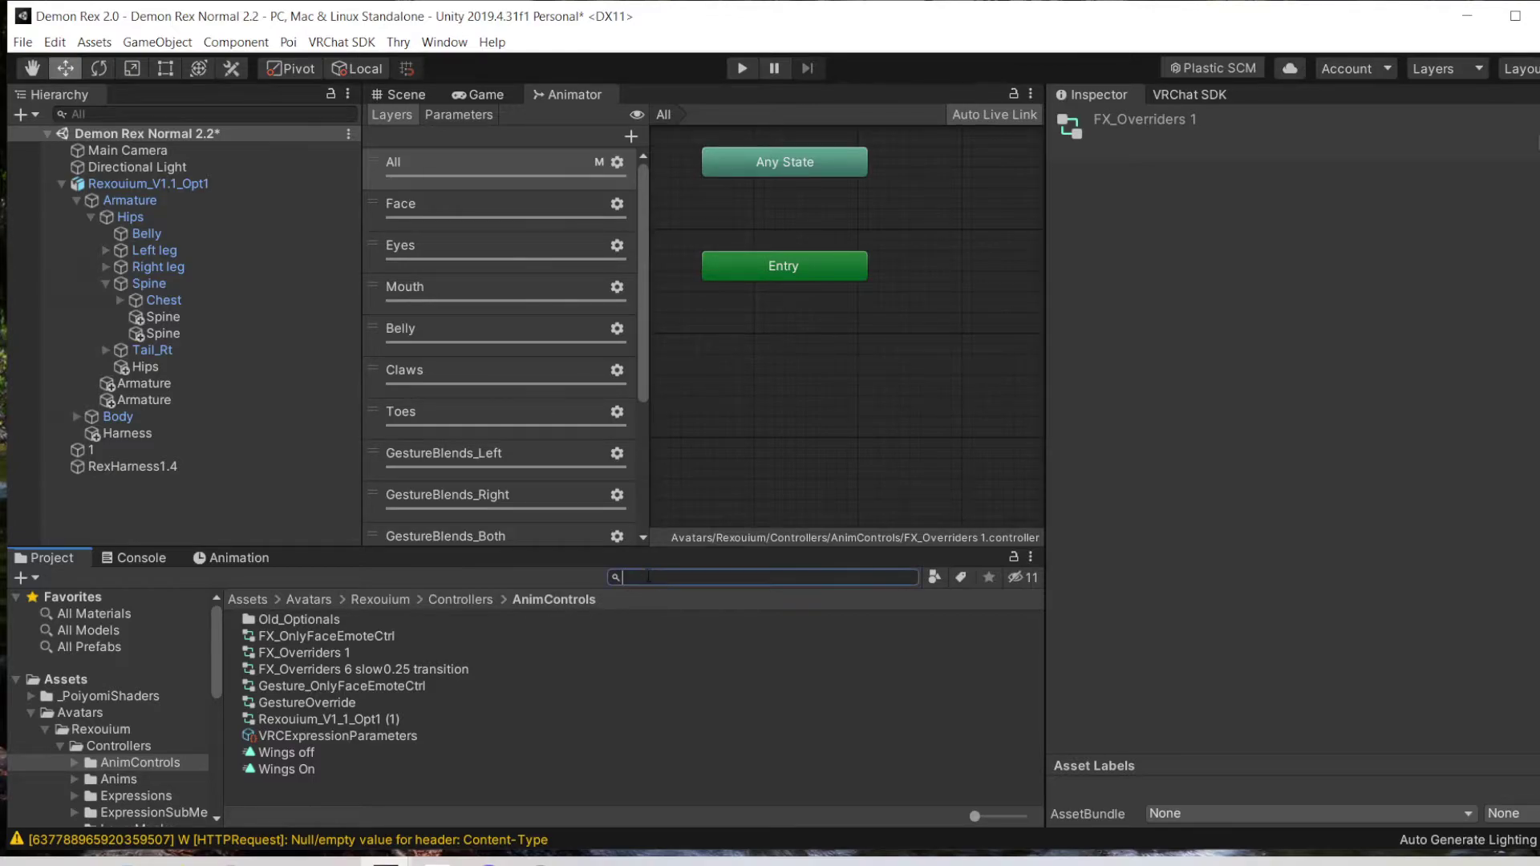
type("harness")
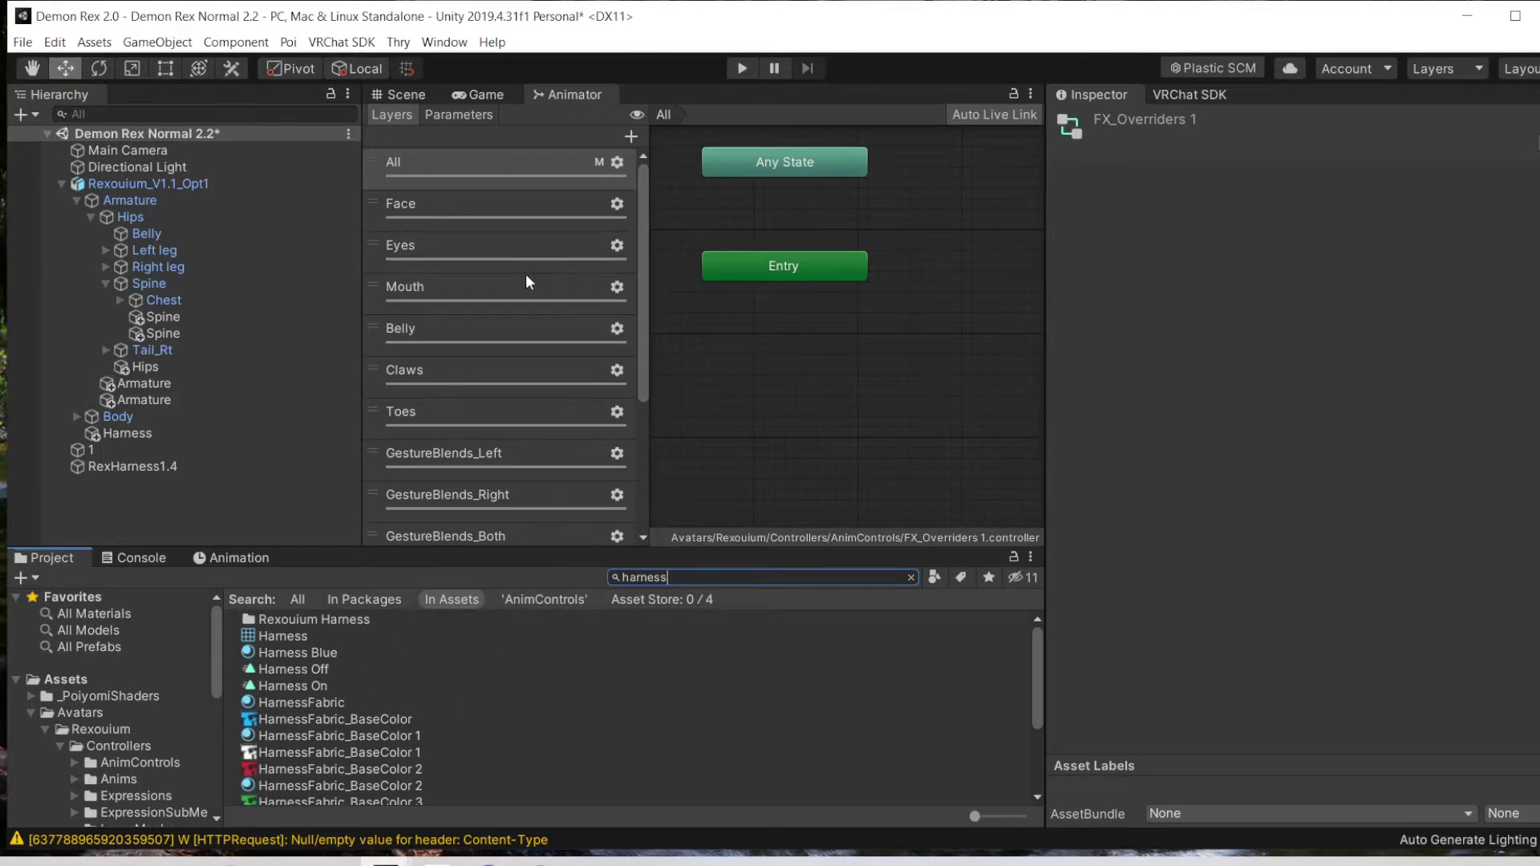
scroll(526, 273, "down", 1)
scroll(526, 275, "up", 1)
Step: Add a new Bool parameter in the Animator and rename it Harness
left_click(451, 115)
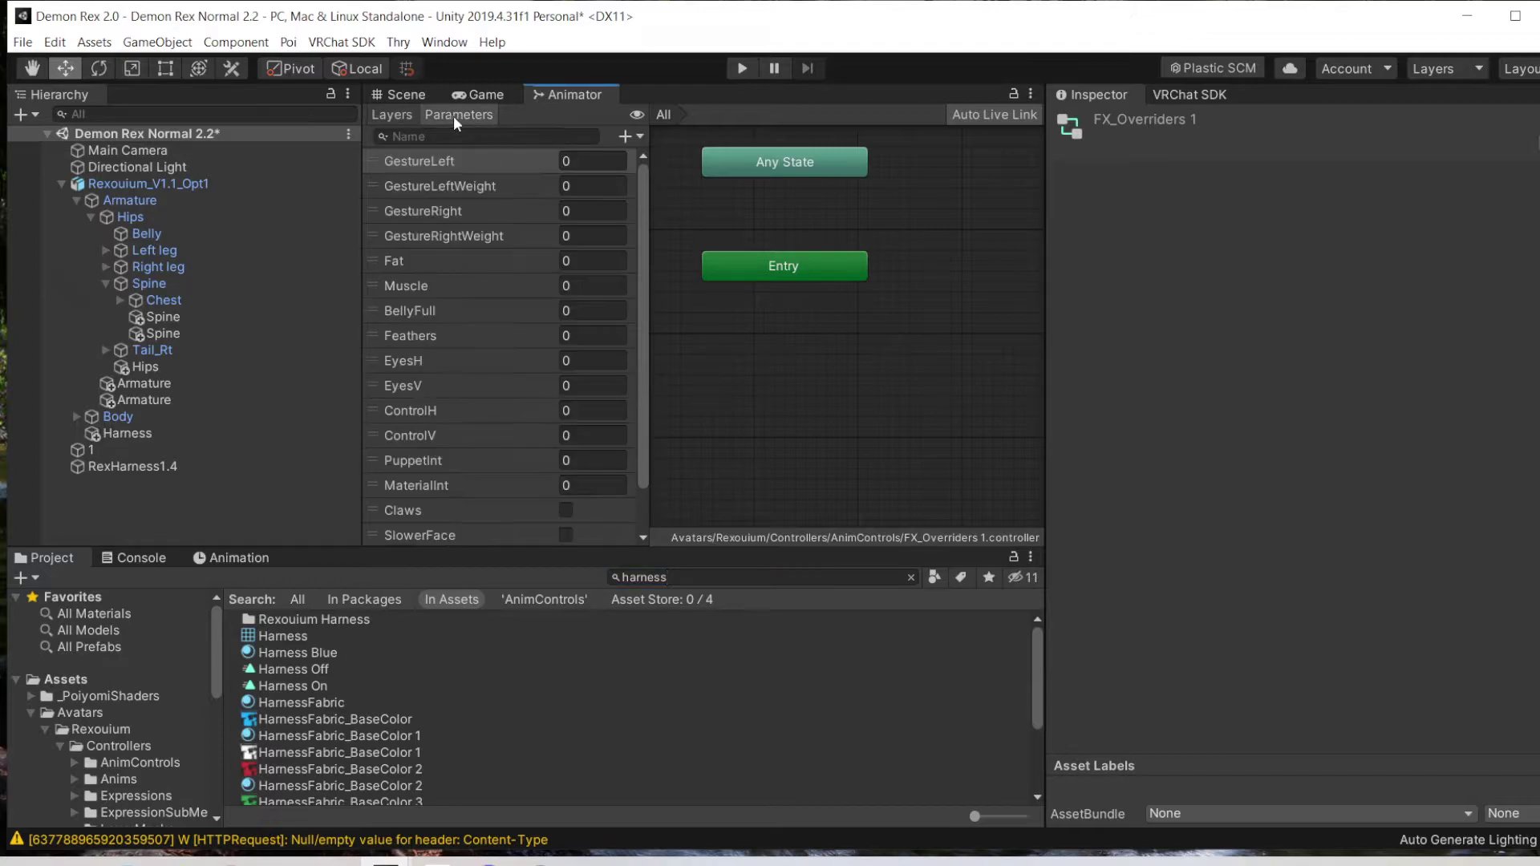
left_click(638, 135)
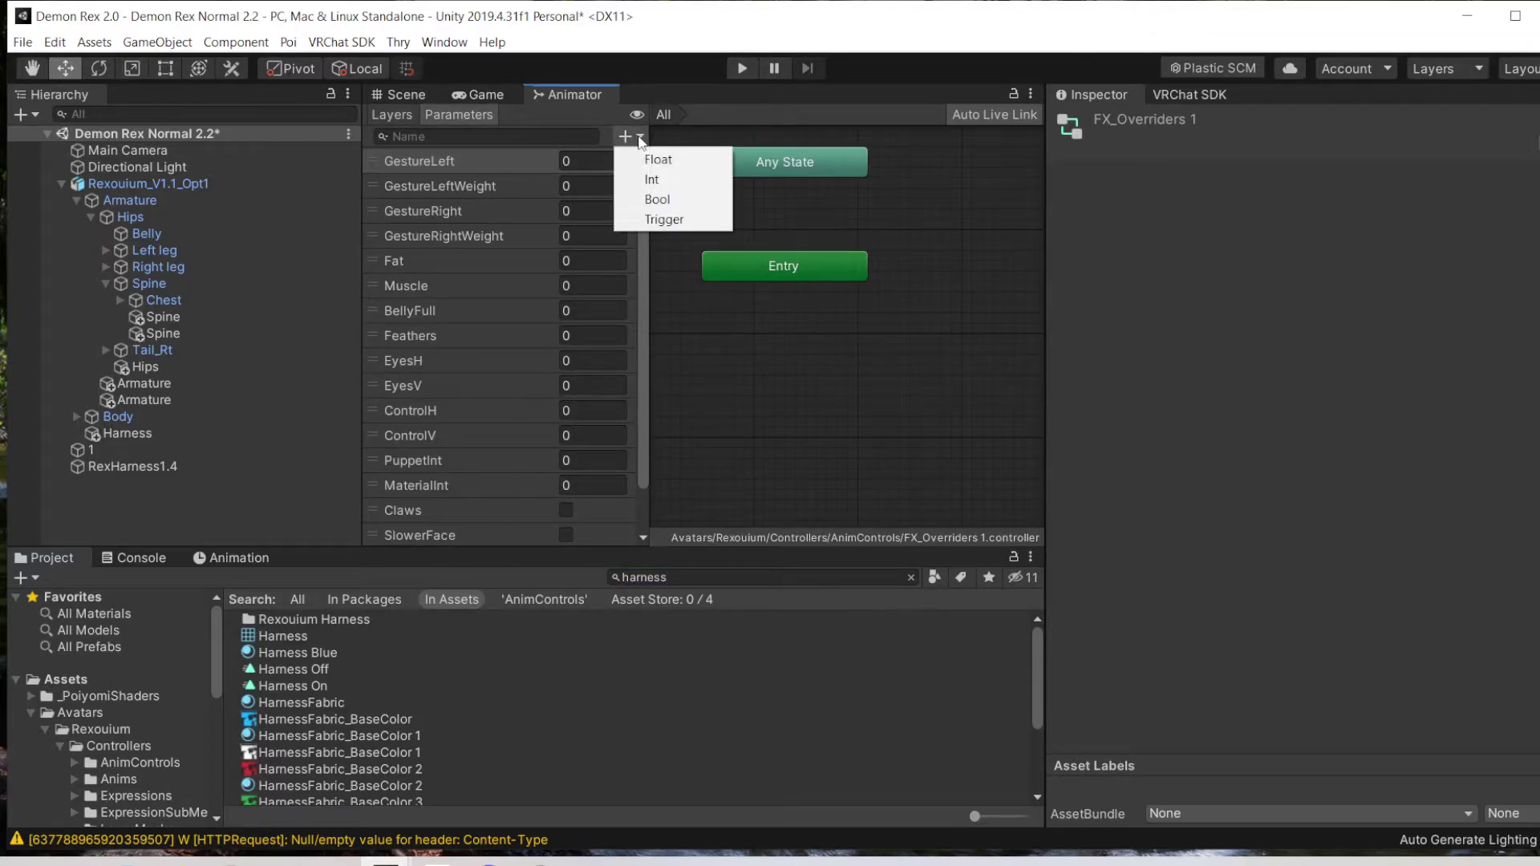
left_click(650, 198)
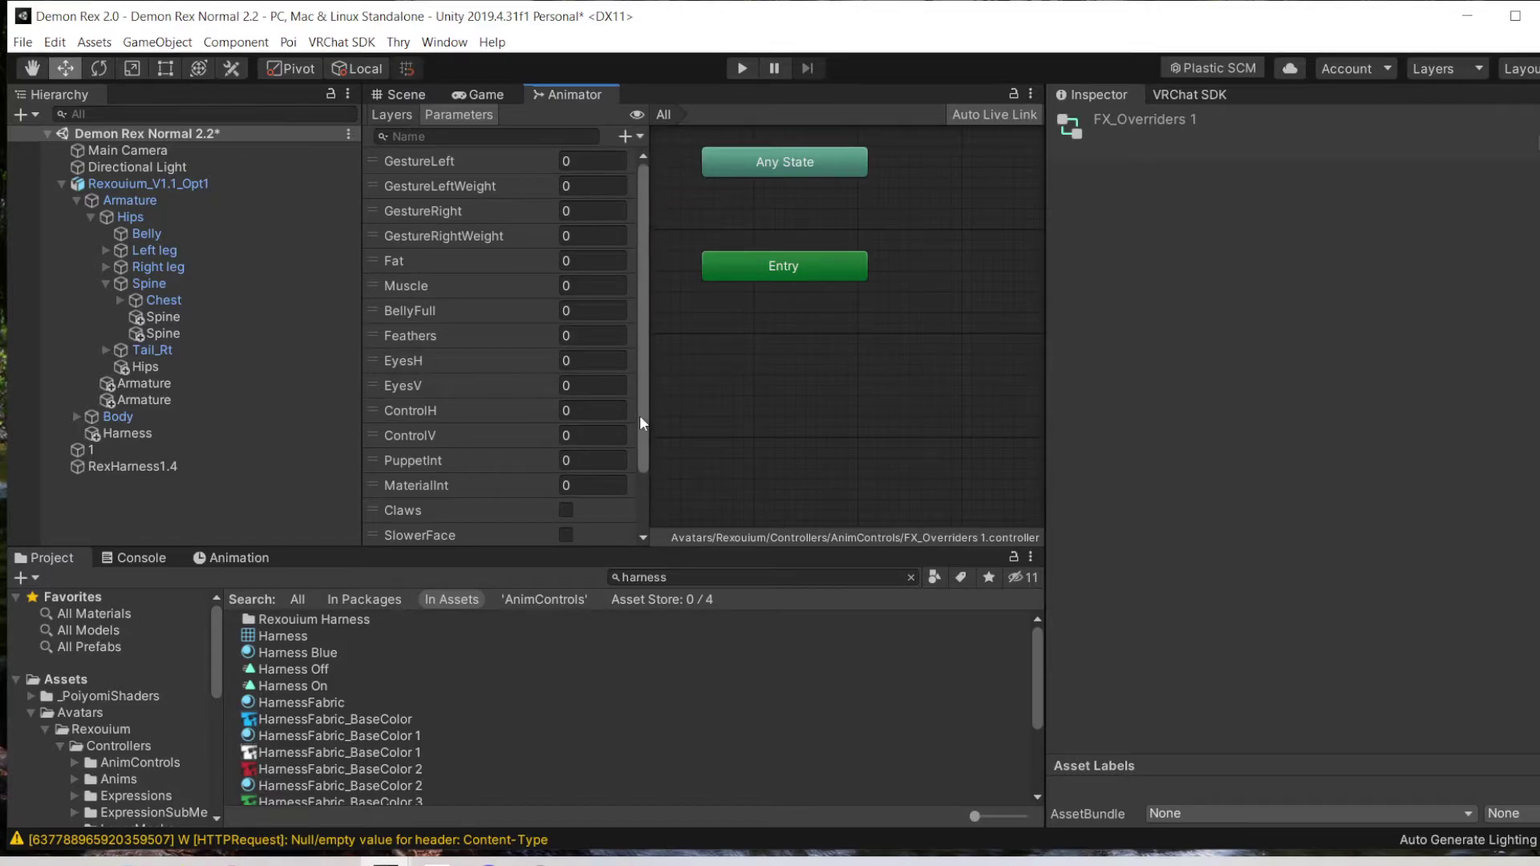
left_click_drag(642, 416, 642, 493)
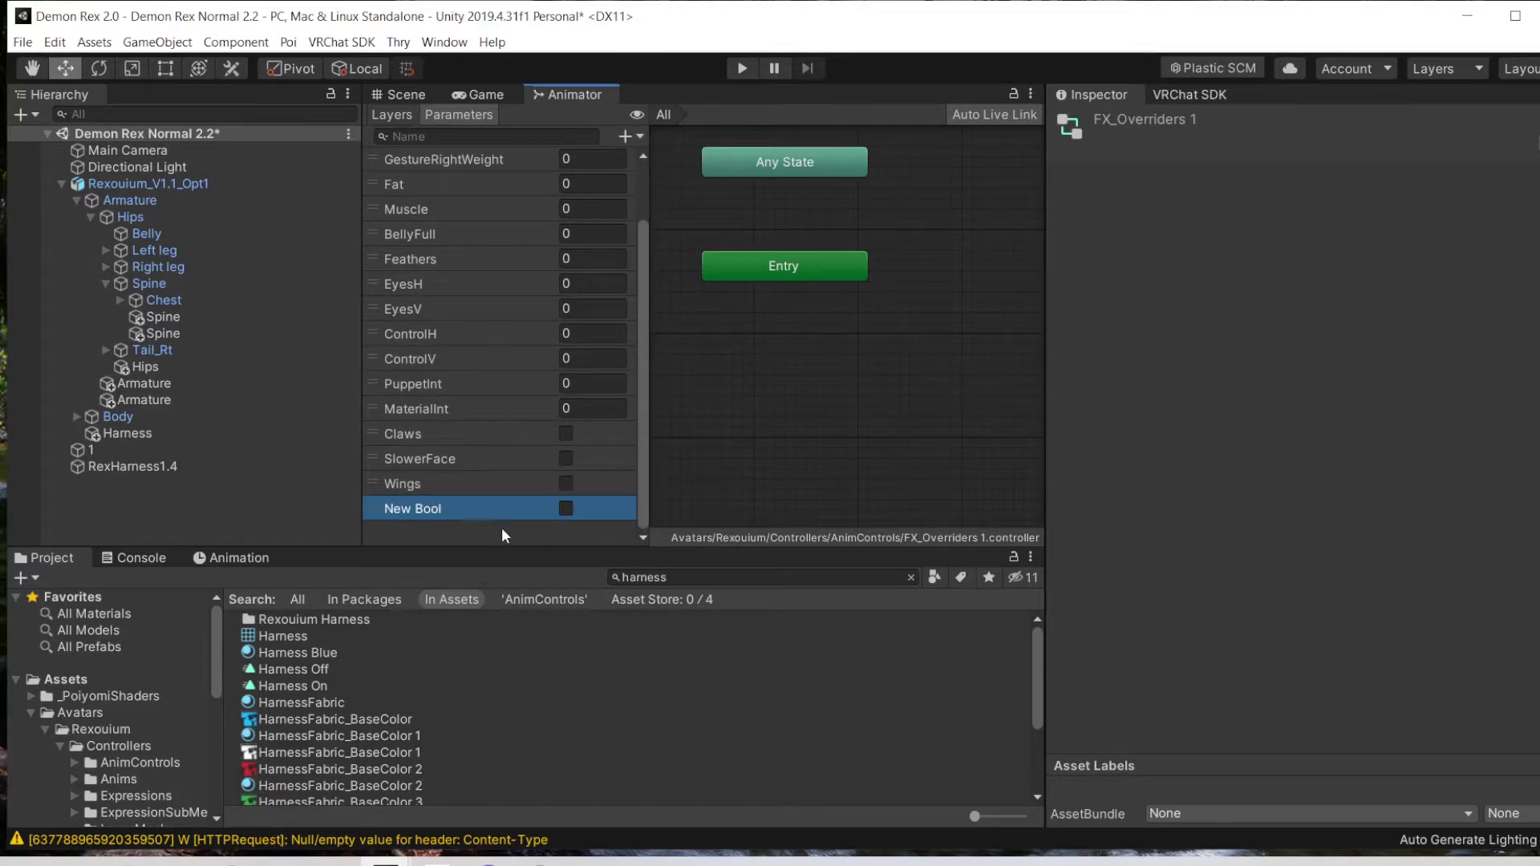
double_click(412, 507)
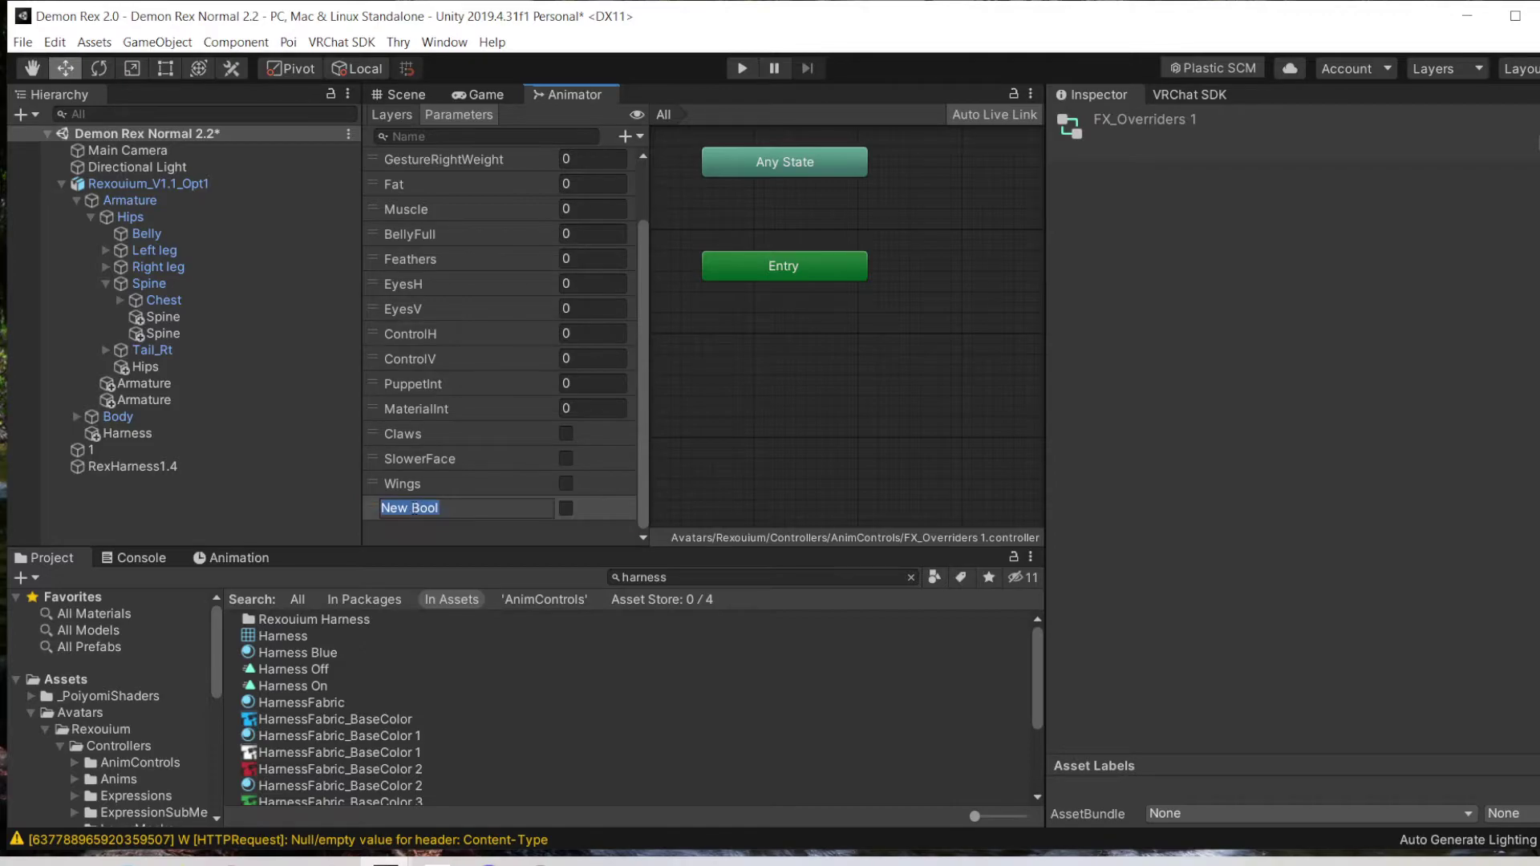
type("Harness")
key("Return")
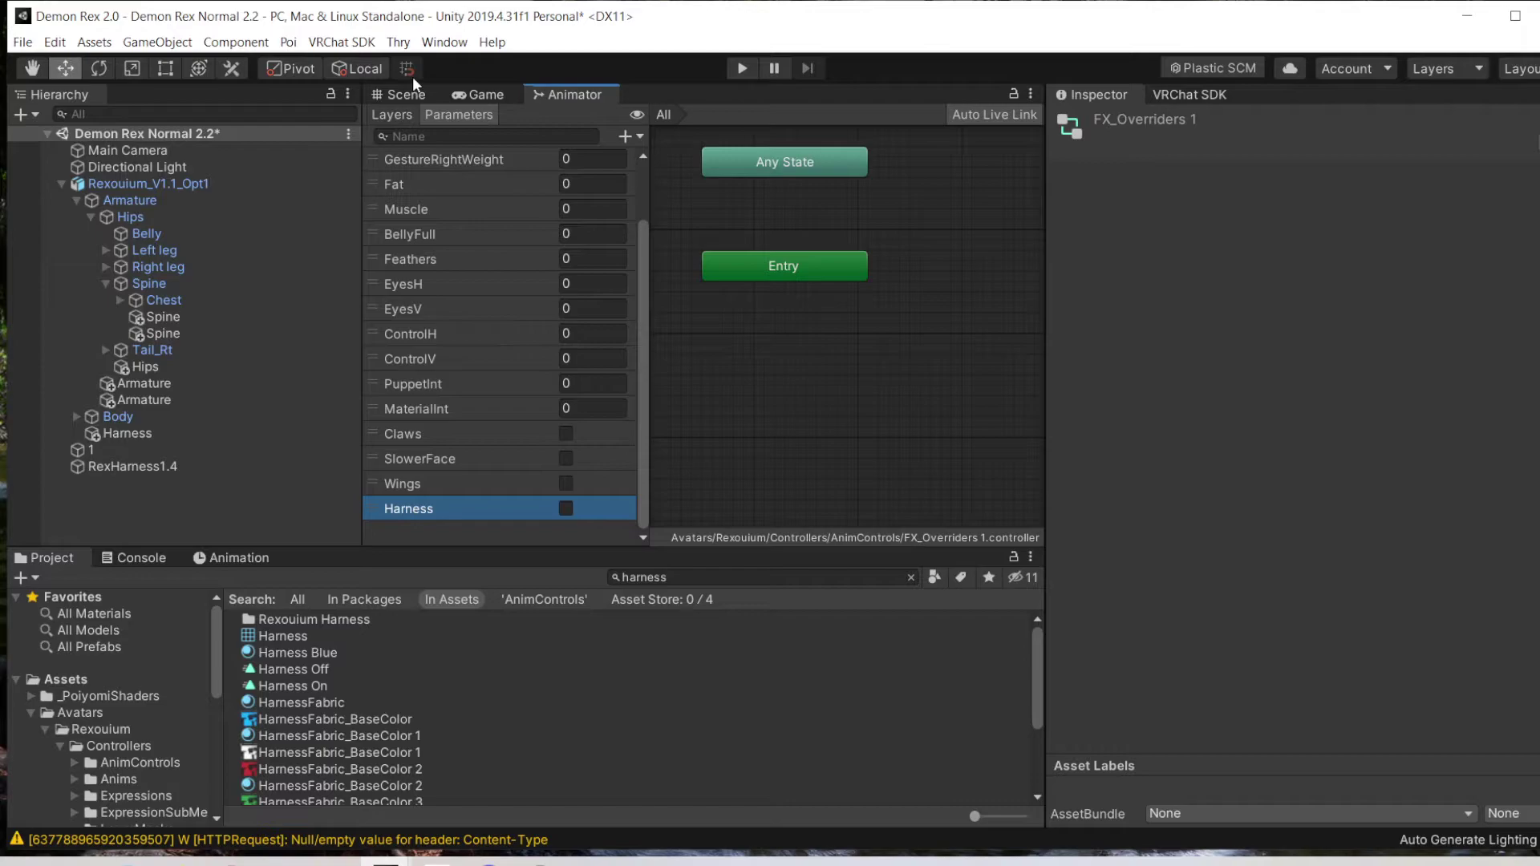
left_click(394, 113)
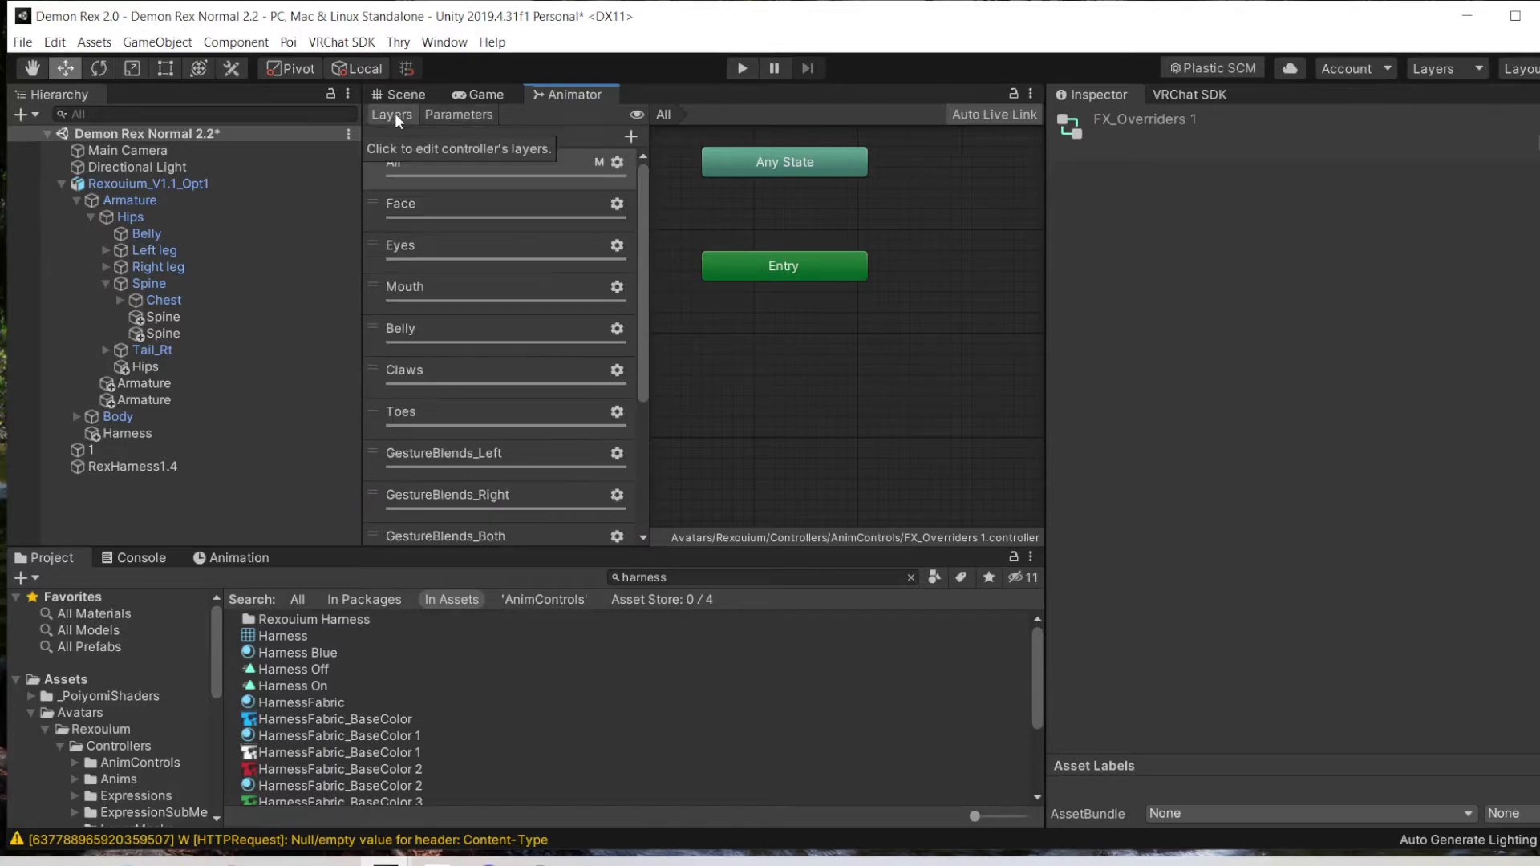
Step: Add a new layer to FX_Overriders 1 and name it Harness
left_click(631, 135)
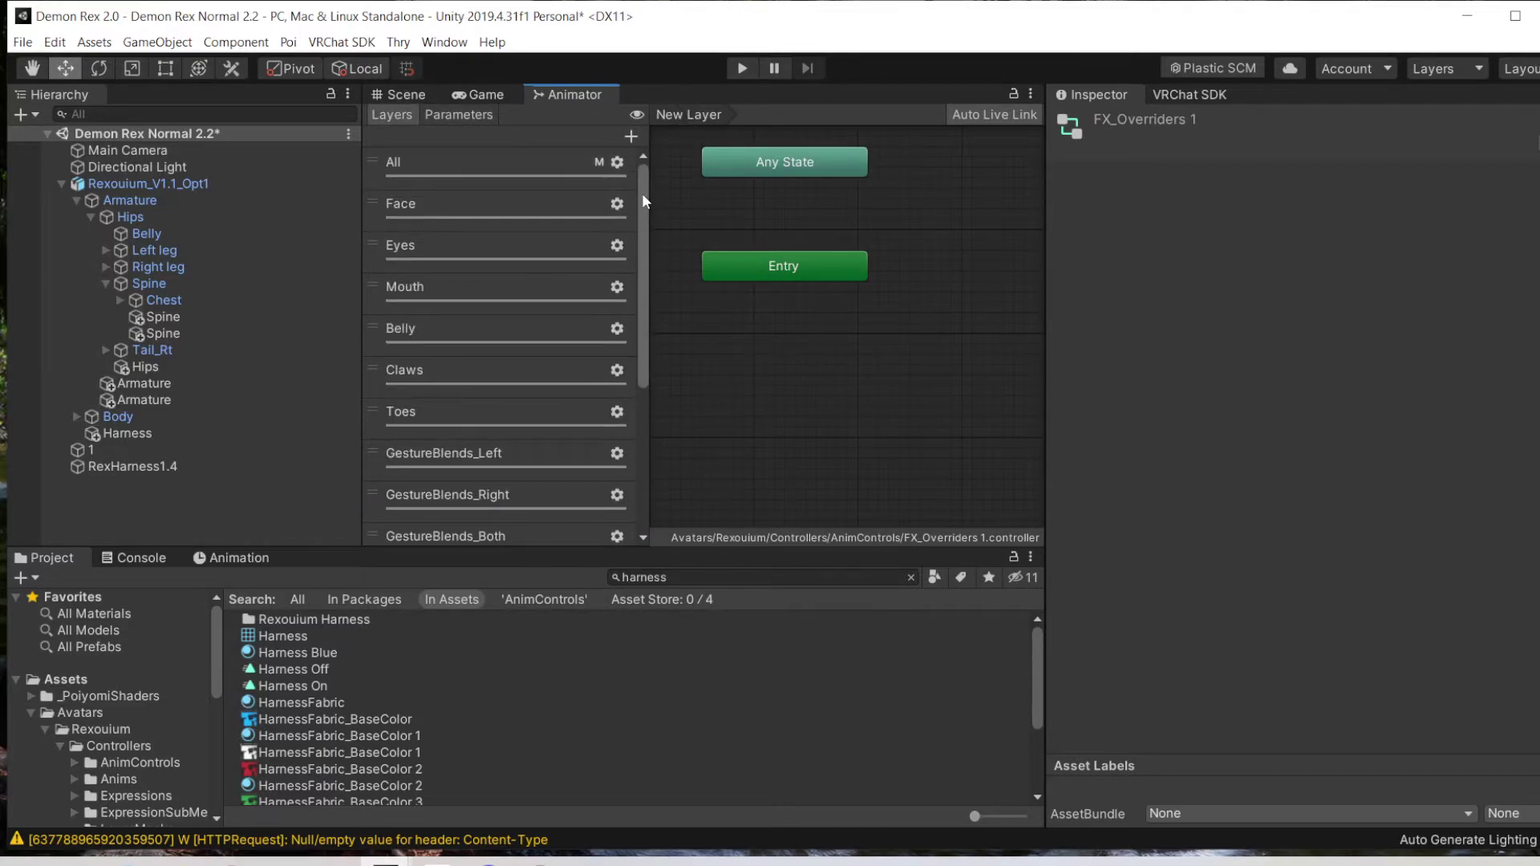
left_click_drag(641, 305, 600, 497)
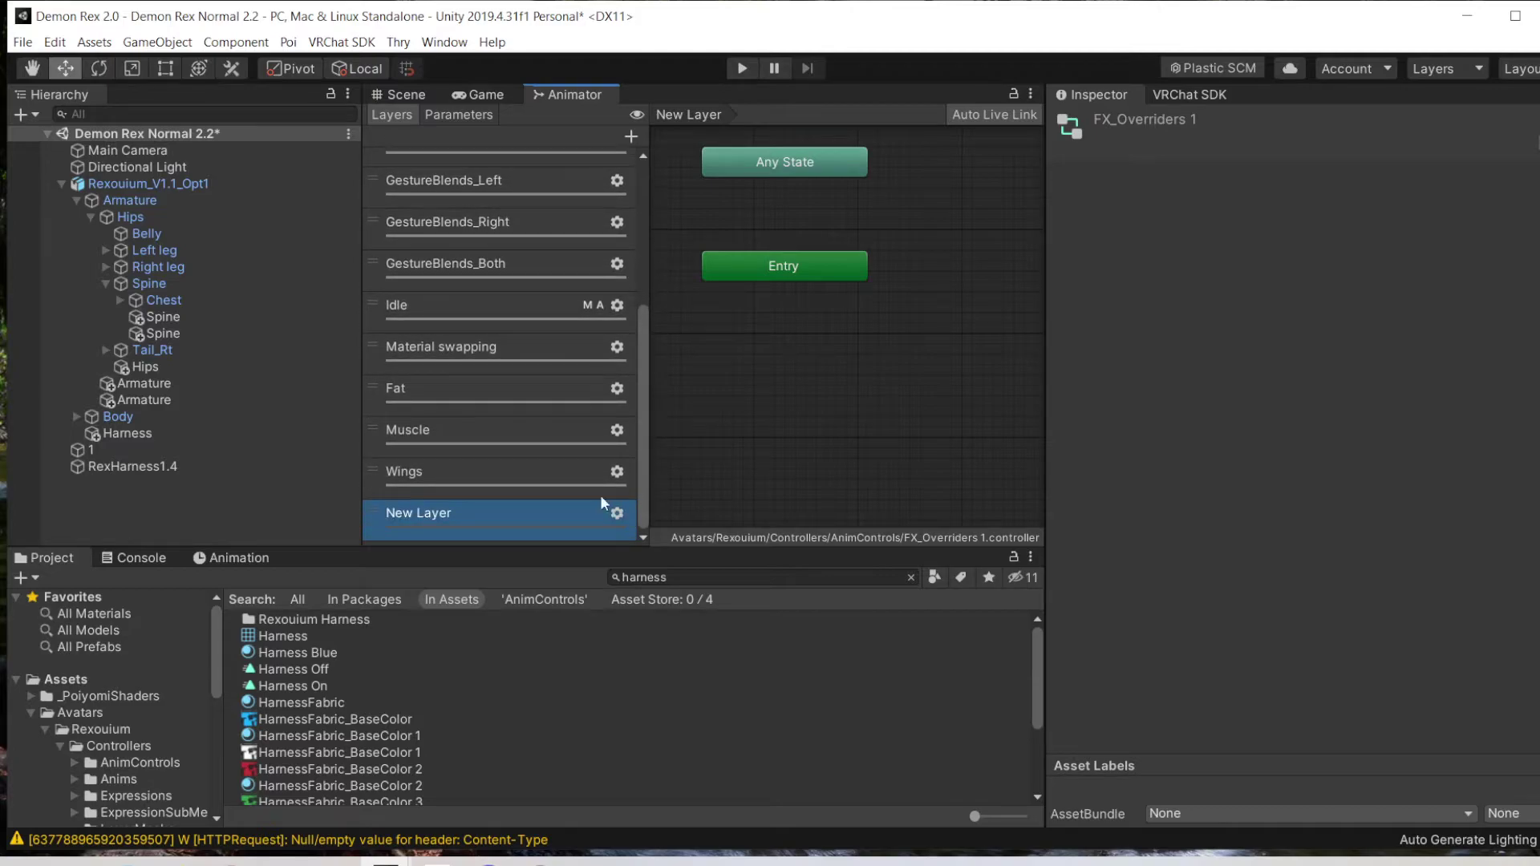
left_click(430, 513)
left_click(431, 512)
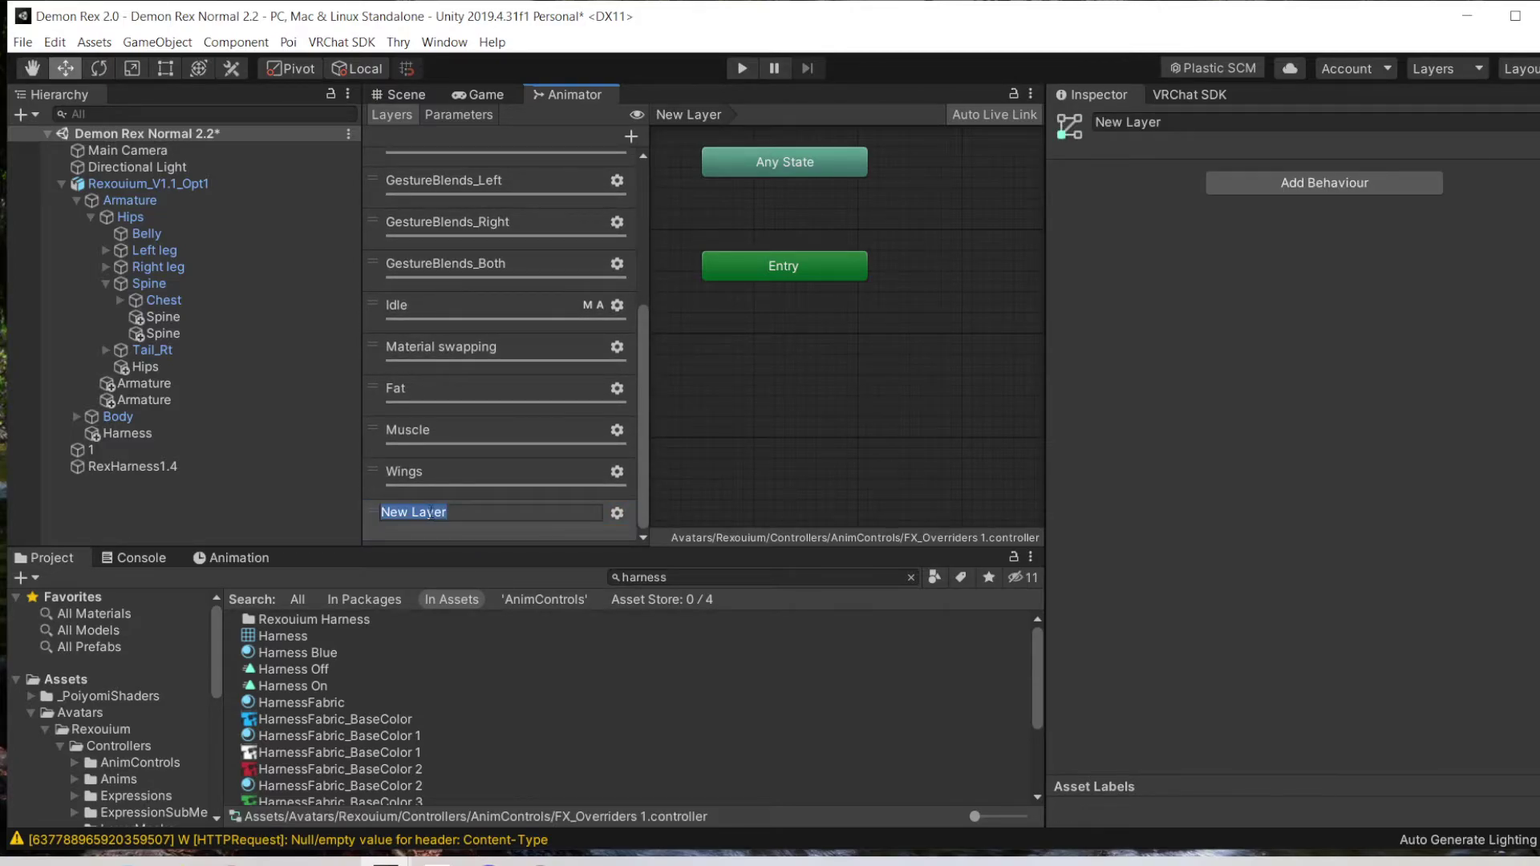
type("Harness")
key("Return")
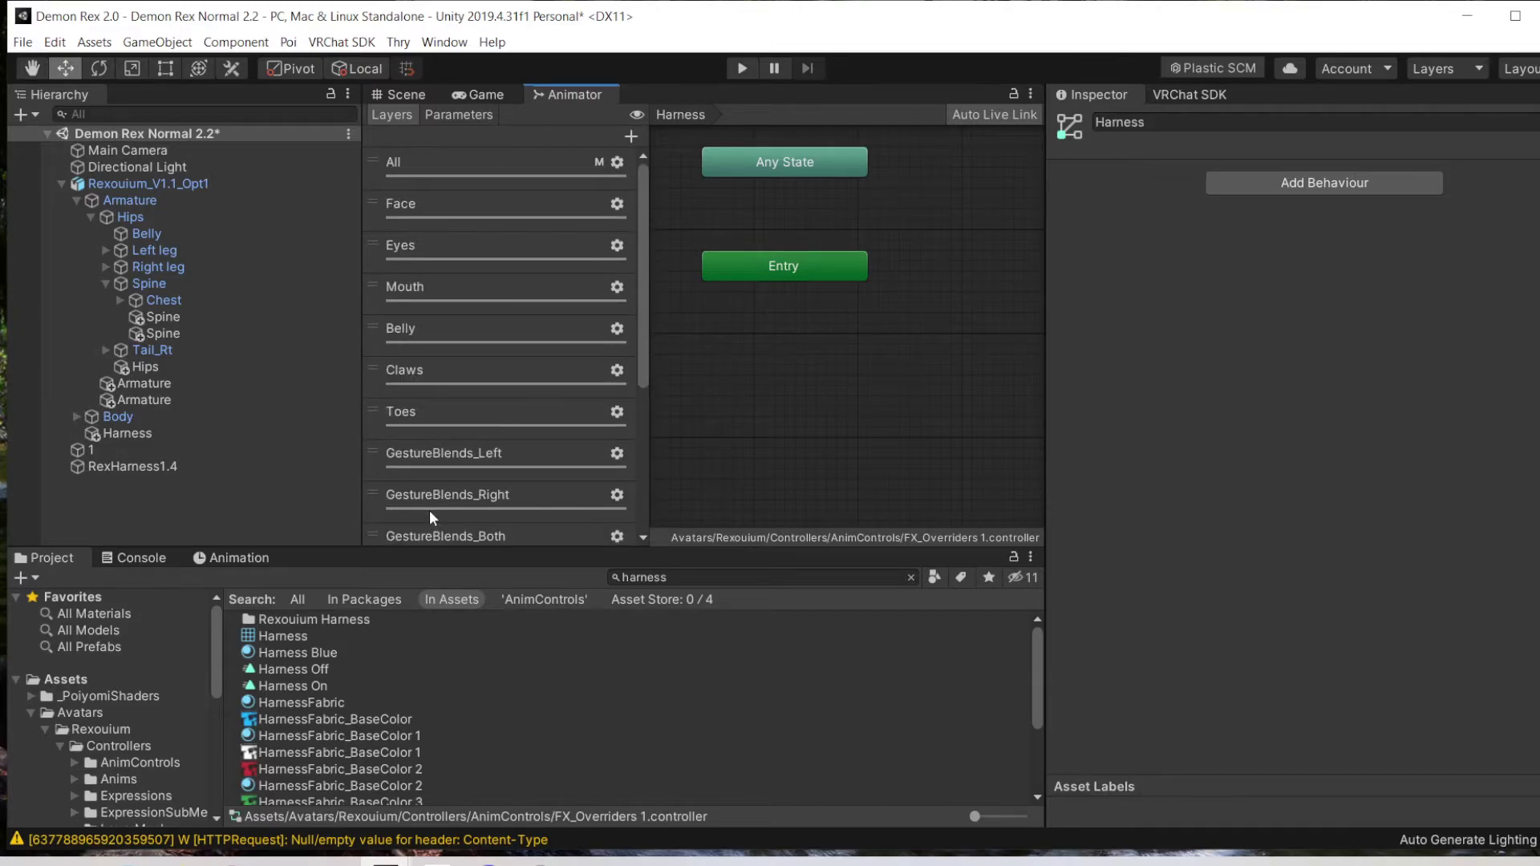
Step: Set the Harness layer's weight to 1
scroll(502, 479, "down", 5)
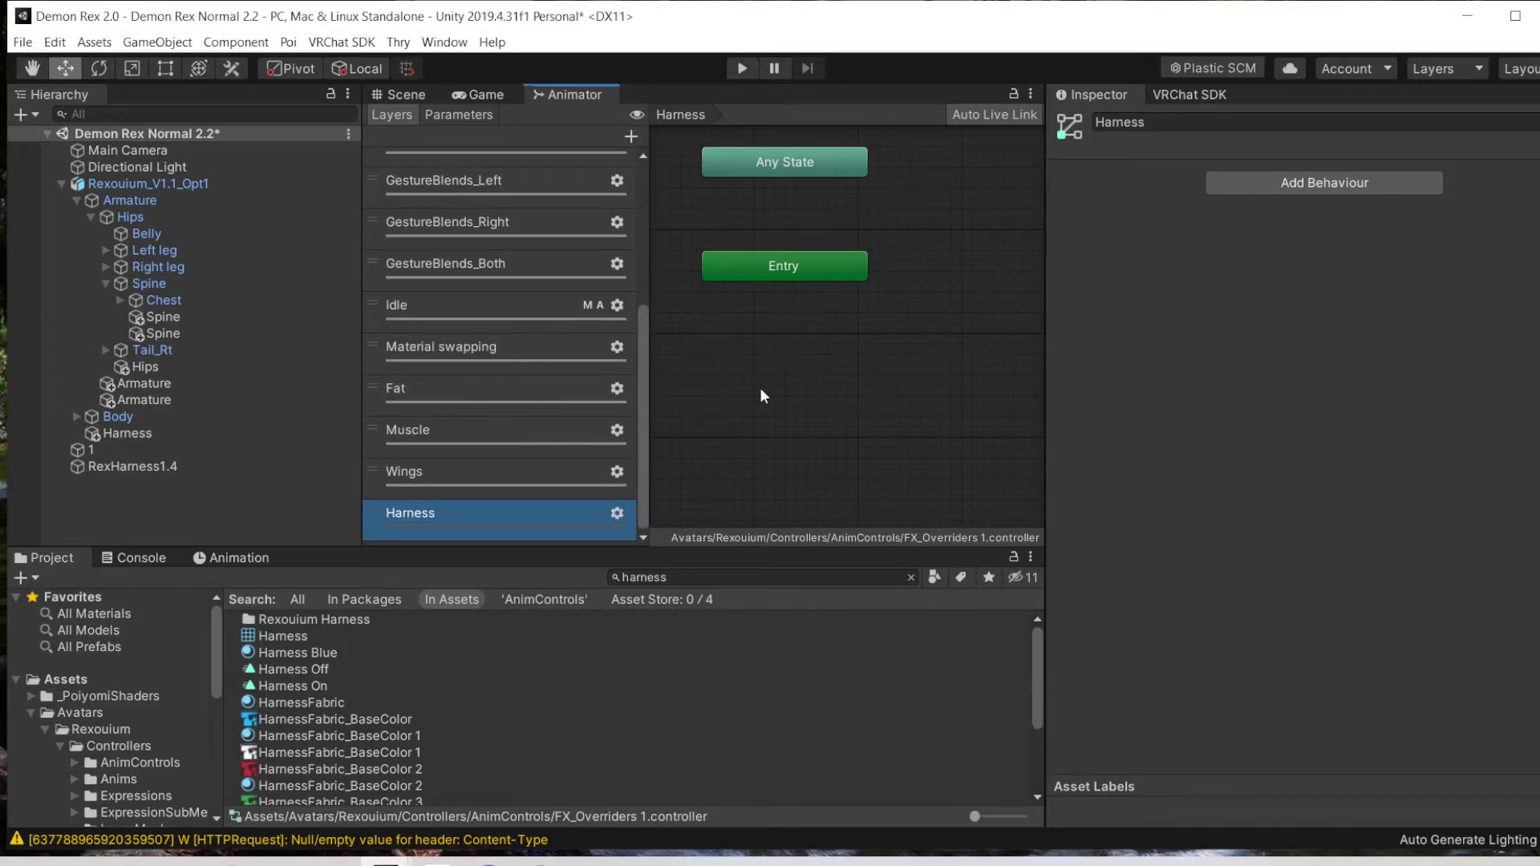
left_click(617, 515)
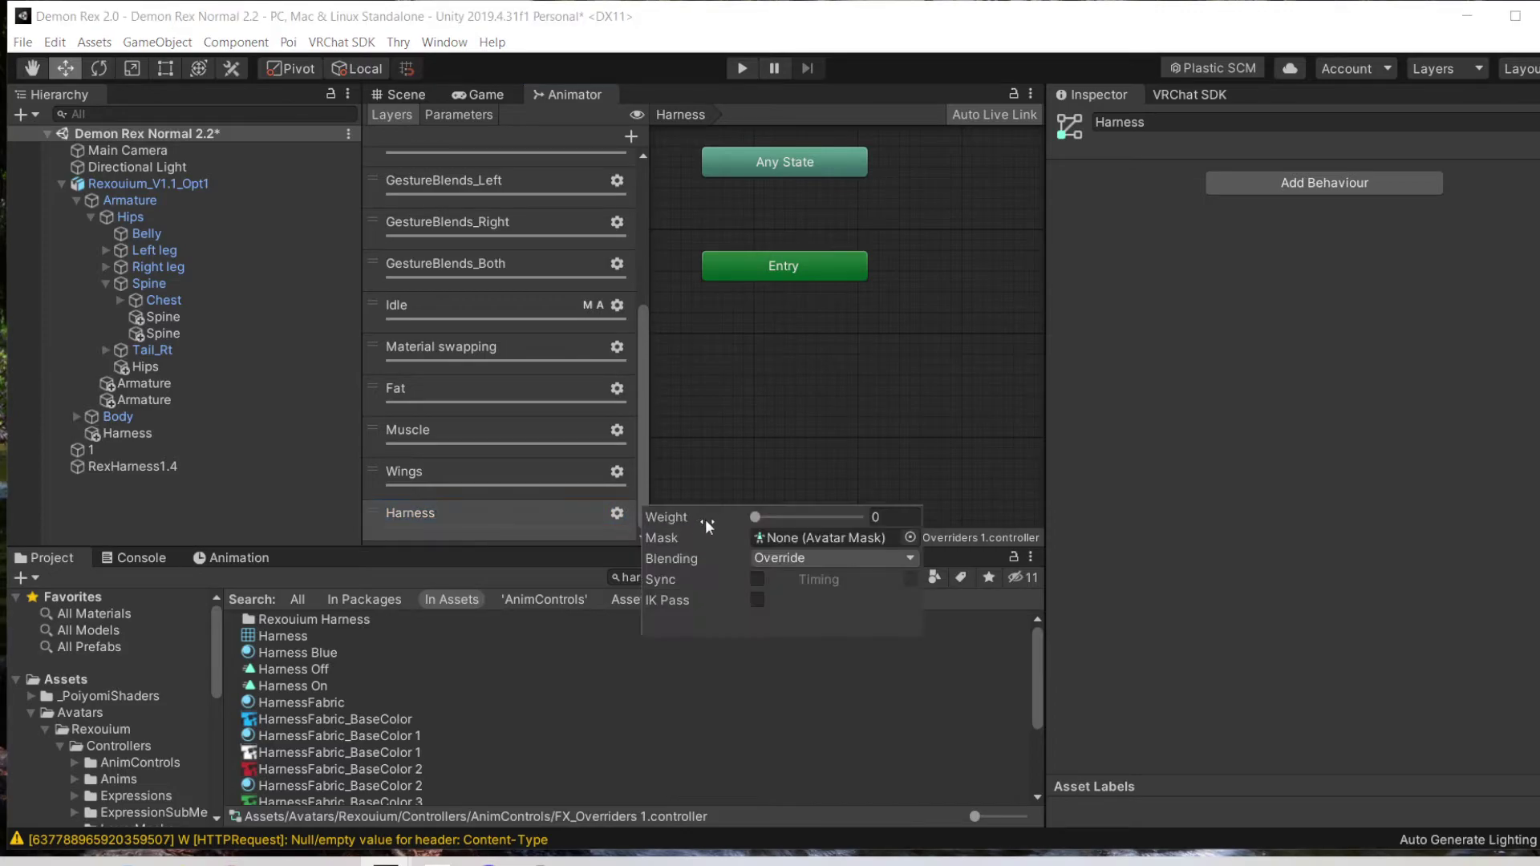
left_click_drag(755, 518, 883, 520)
left_click(852, 431)
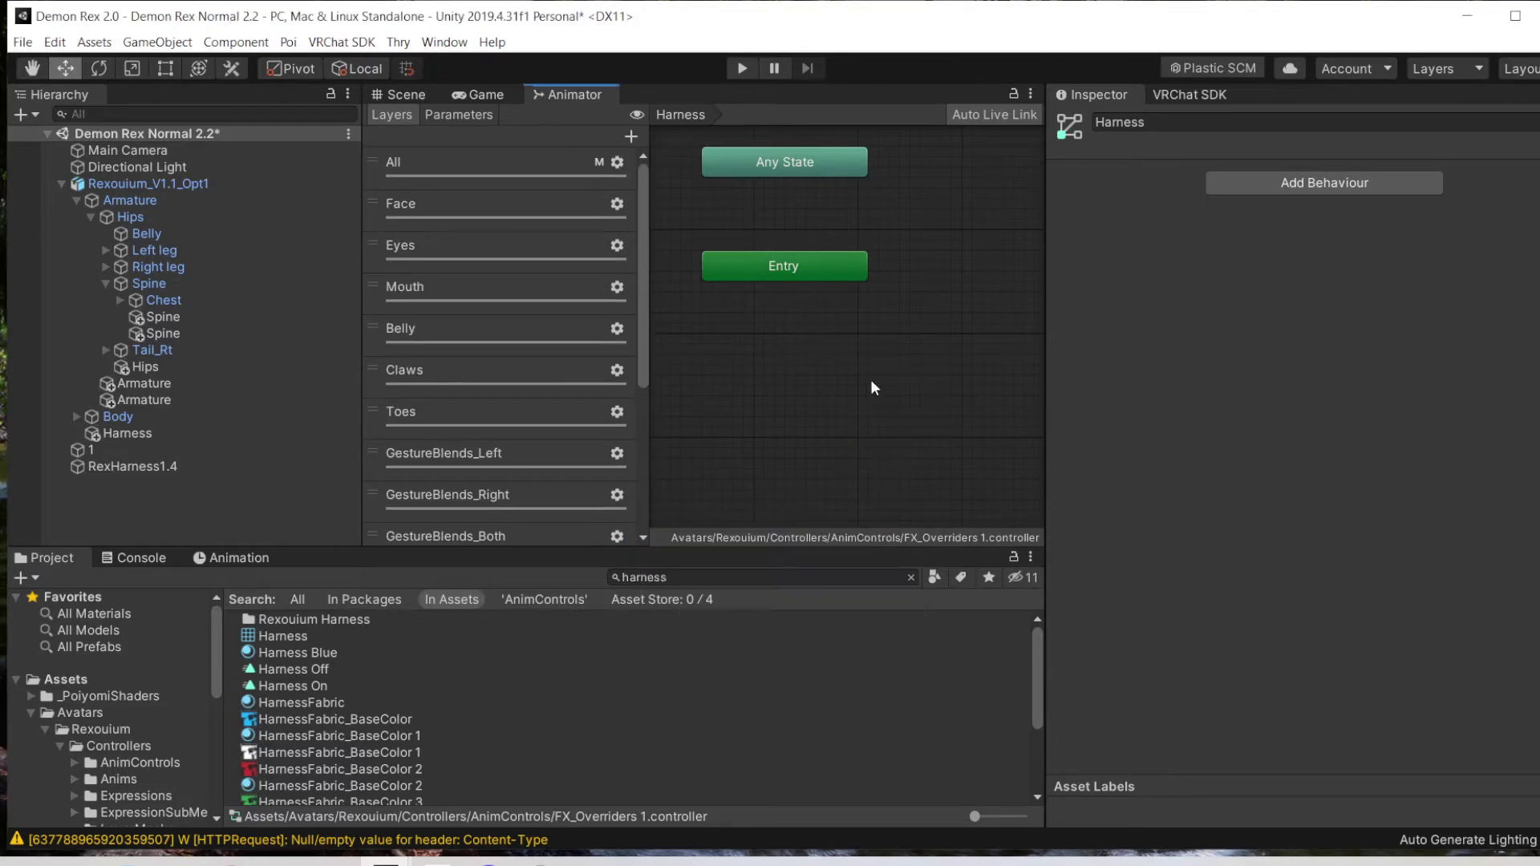
Step: Add Harness Off as the default state and Harness On below it in the Harness layer
middle_click_drag(870, 379, 748, 442)
scroll(762, 443, "down", 3)
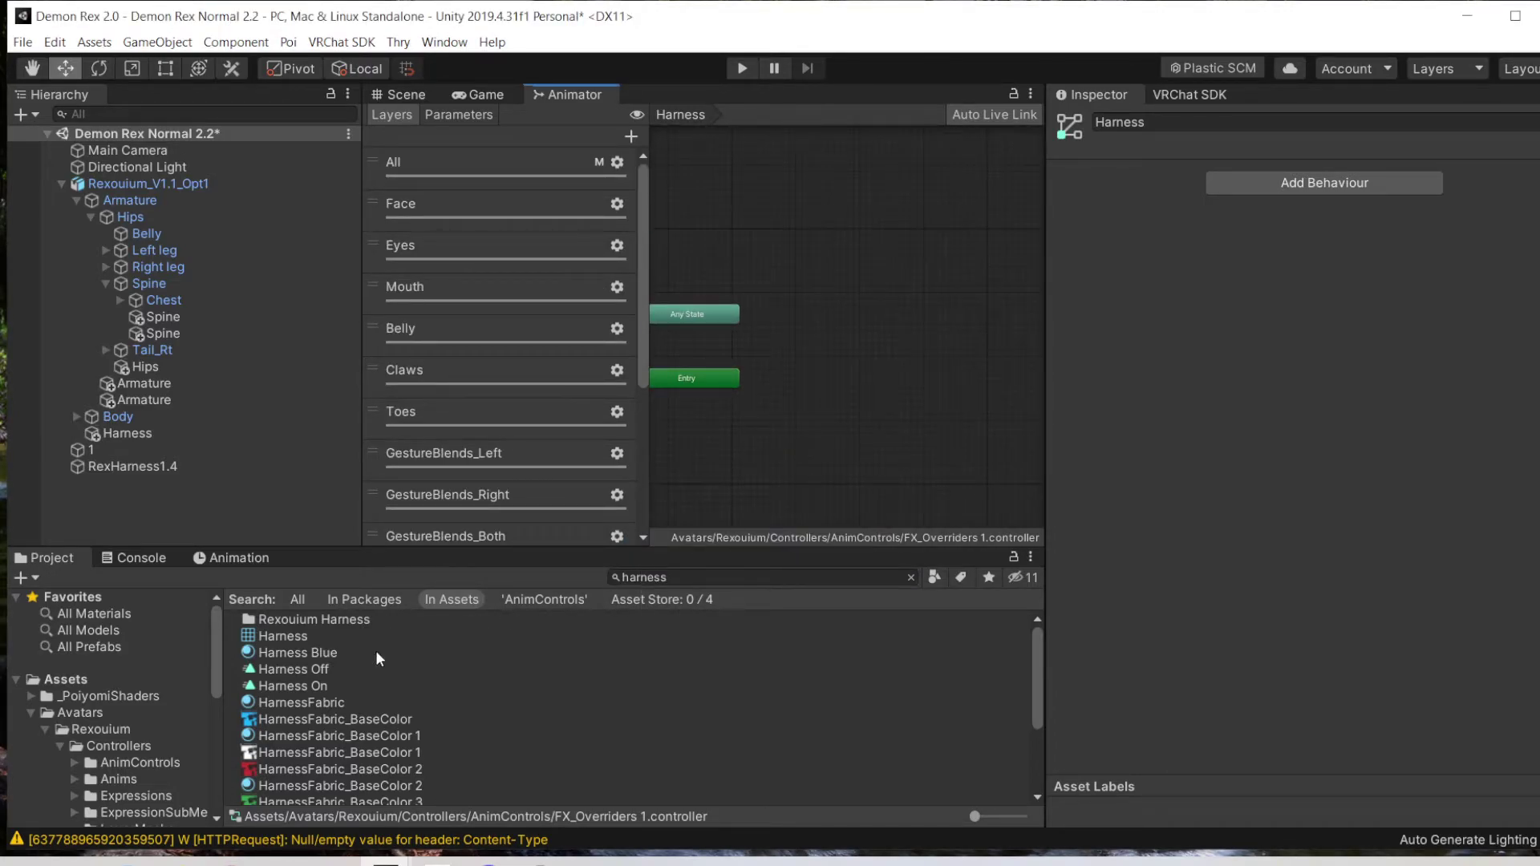
left_click_drag(316, 674, 823, 345)
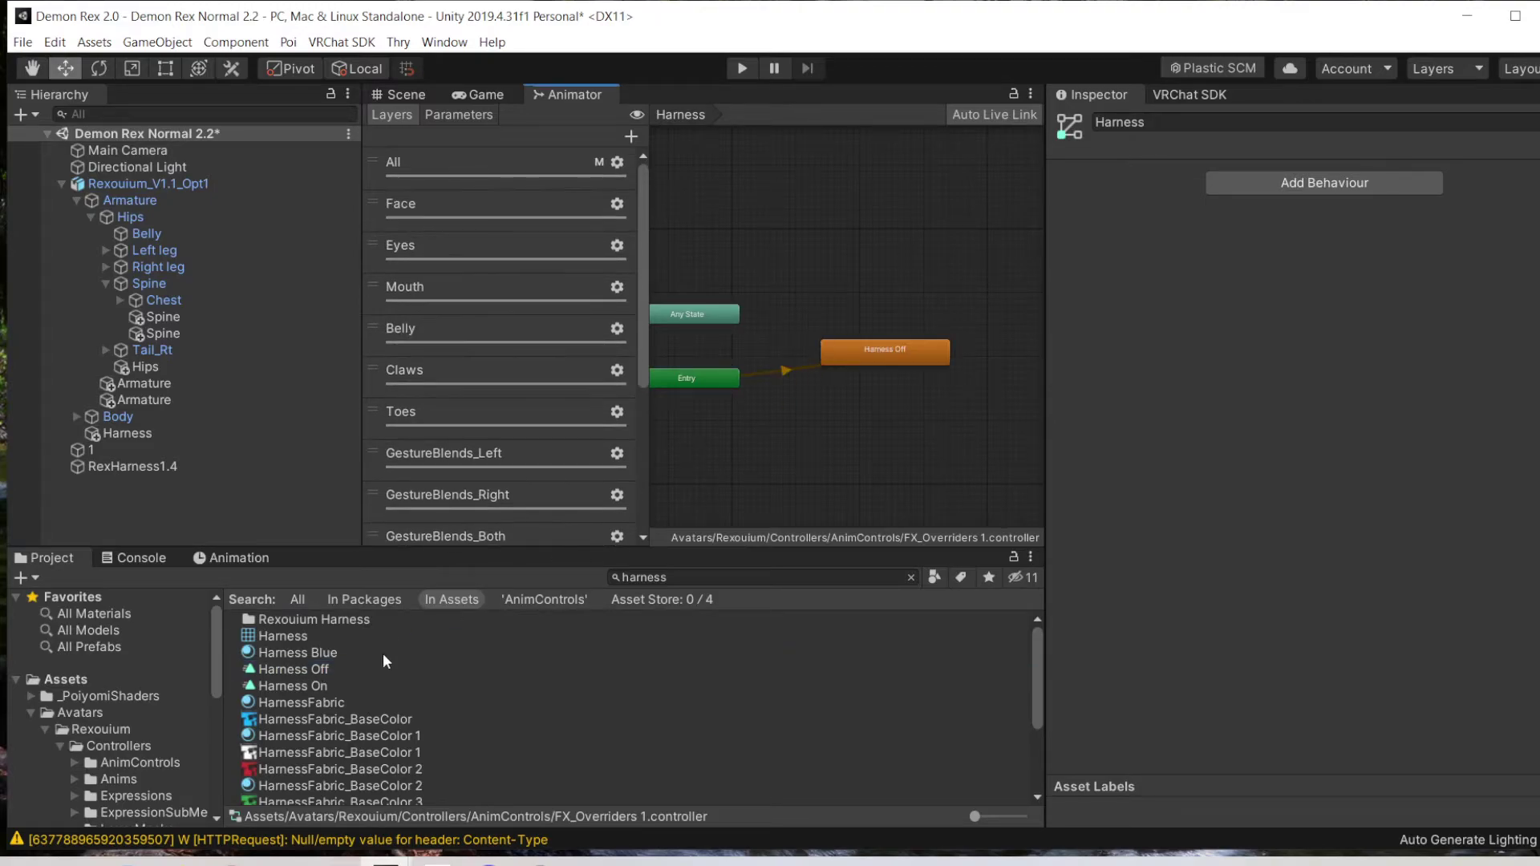
left_click_drag(305, 685, 878, 433)
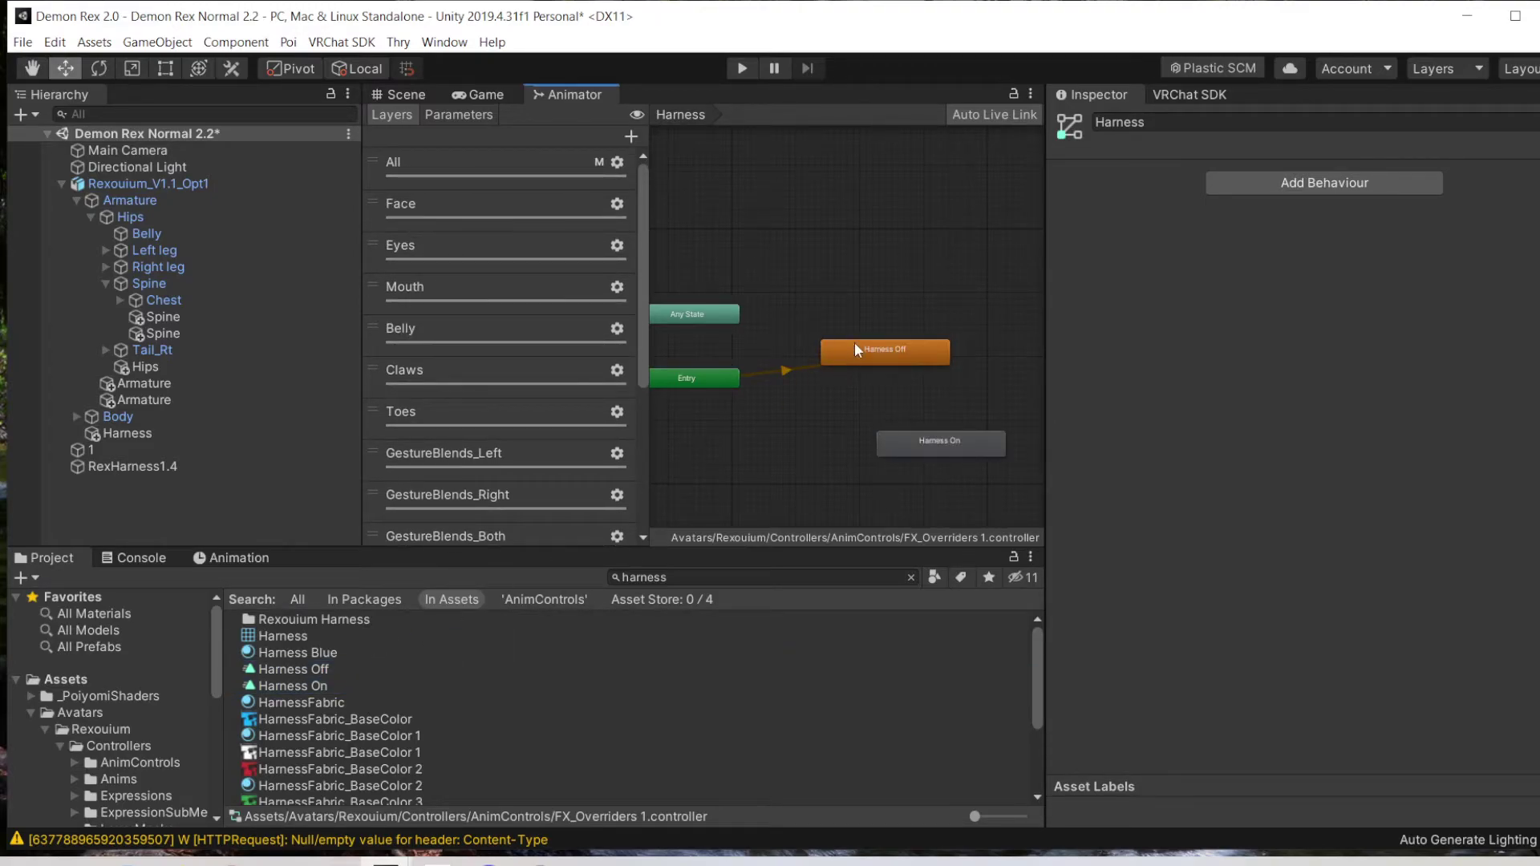
Step: Create transitions from Harness Off to Harness On and back again
right_click(856, 355)
left_click(922, 366)
left_click(922, 443)
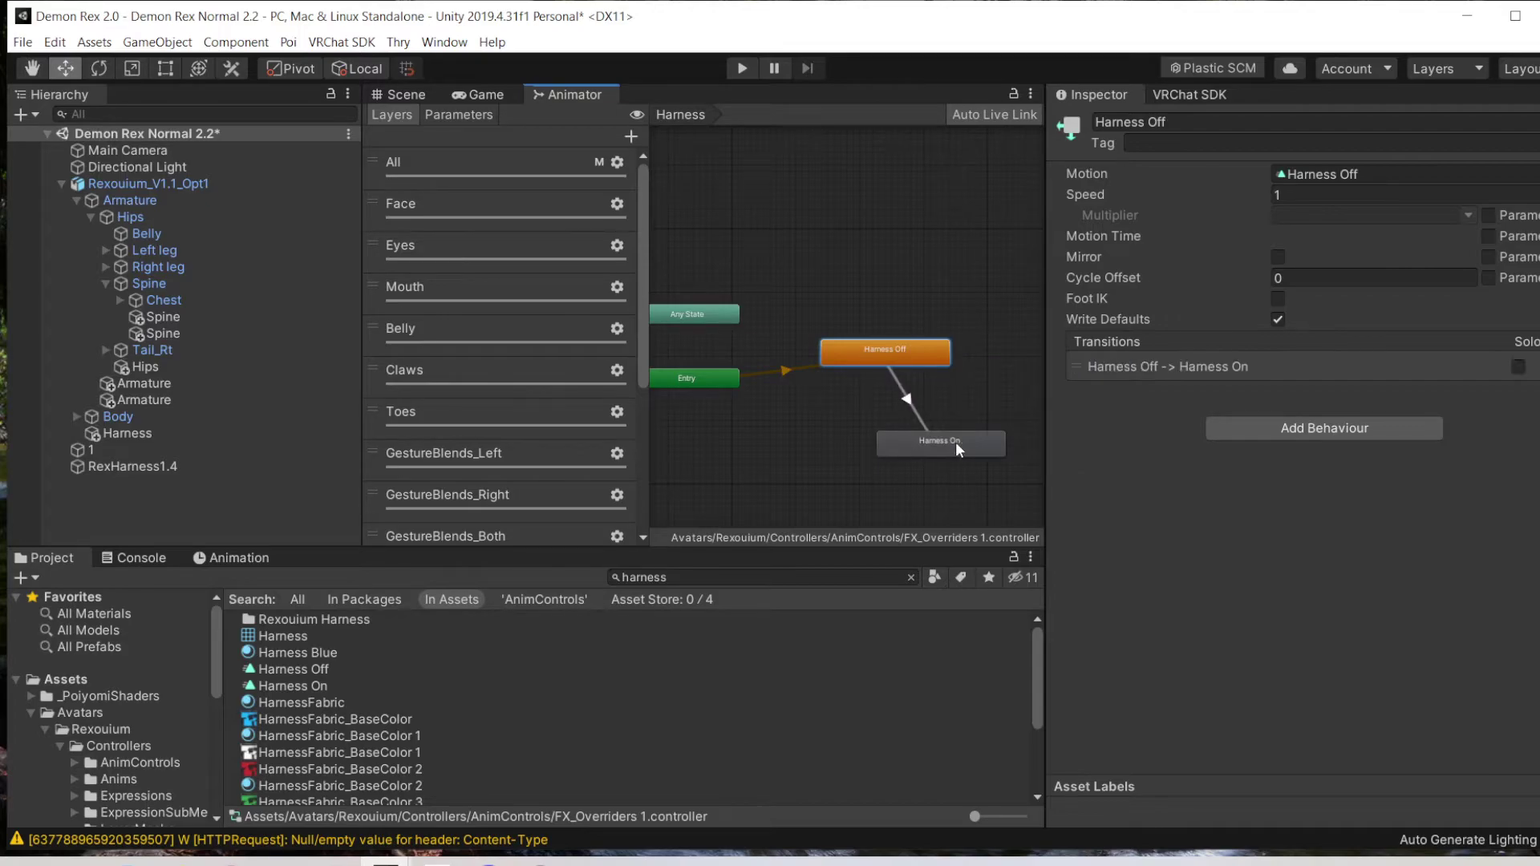
right_click(959, 442)
left_click(986, 464)
left_click(926, 353)
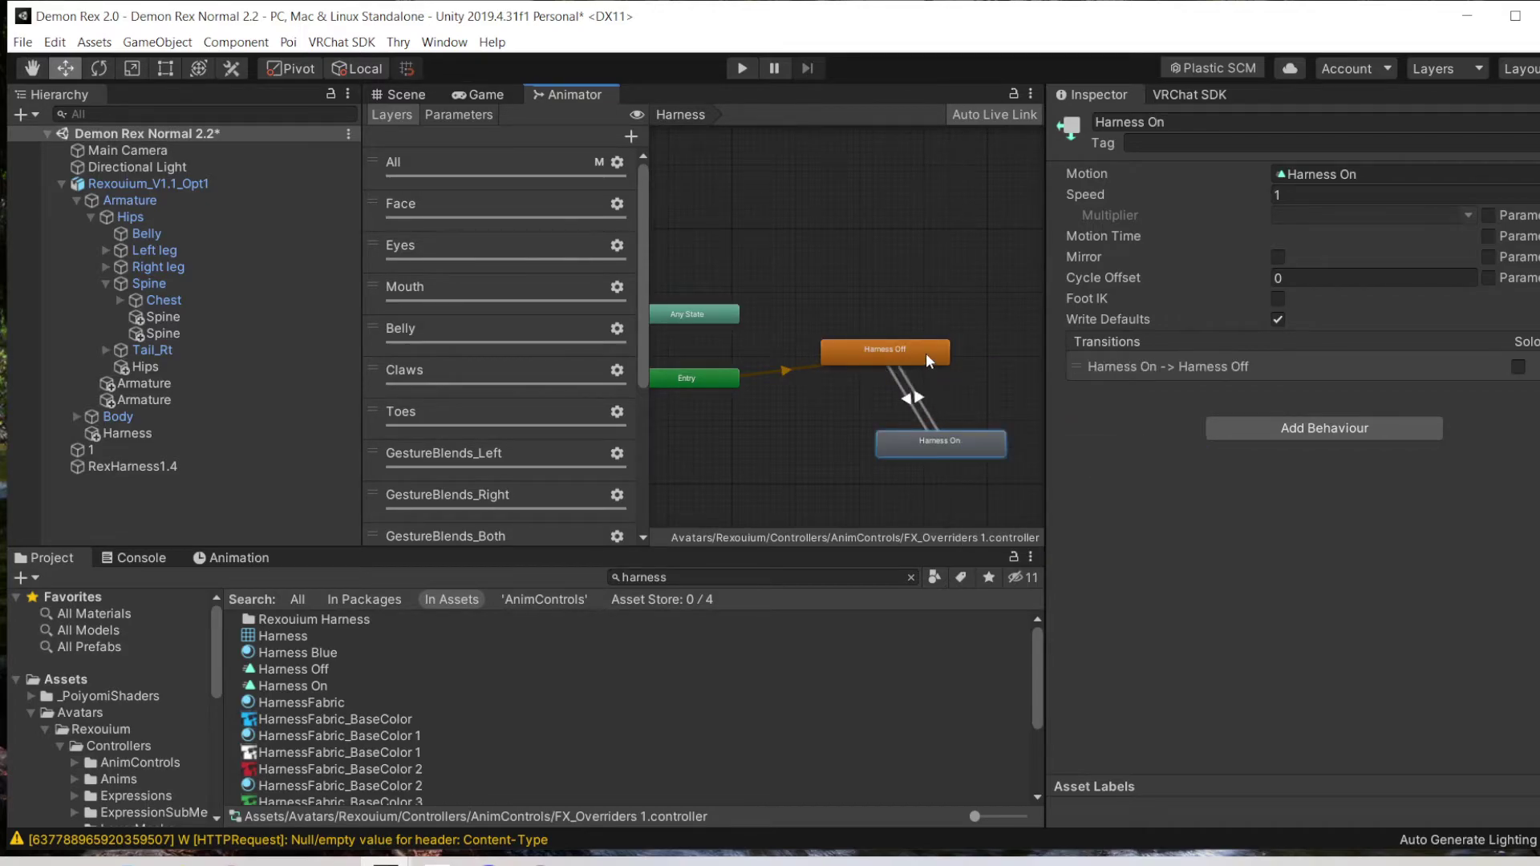
left_click(911, 401)
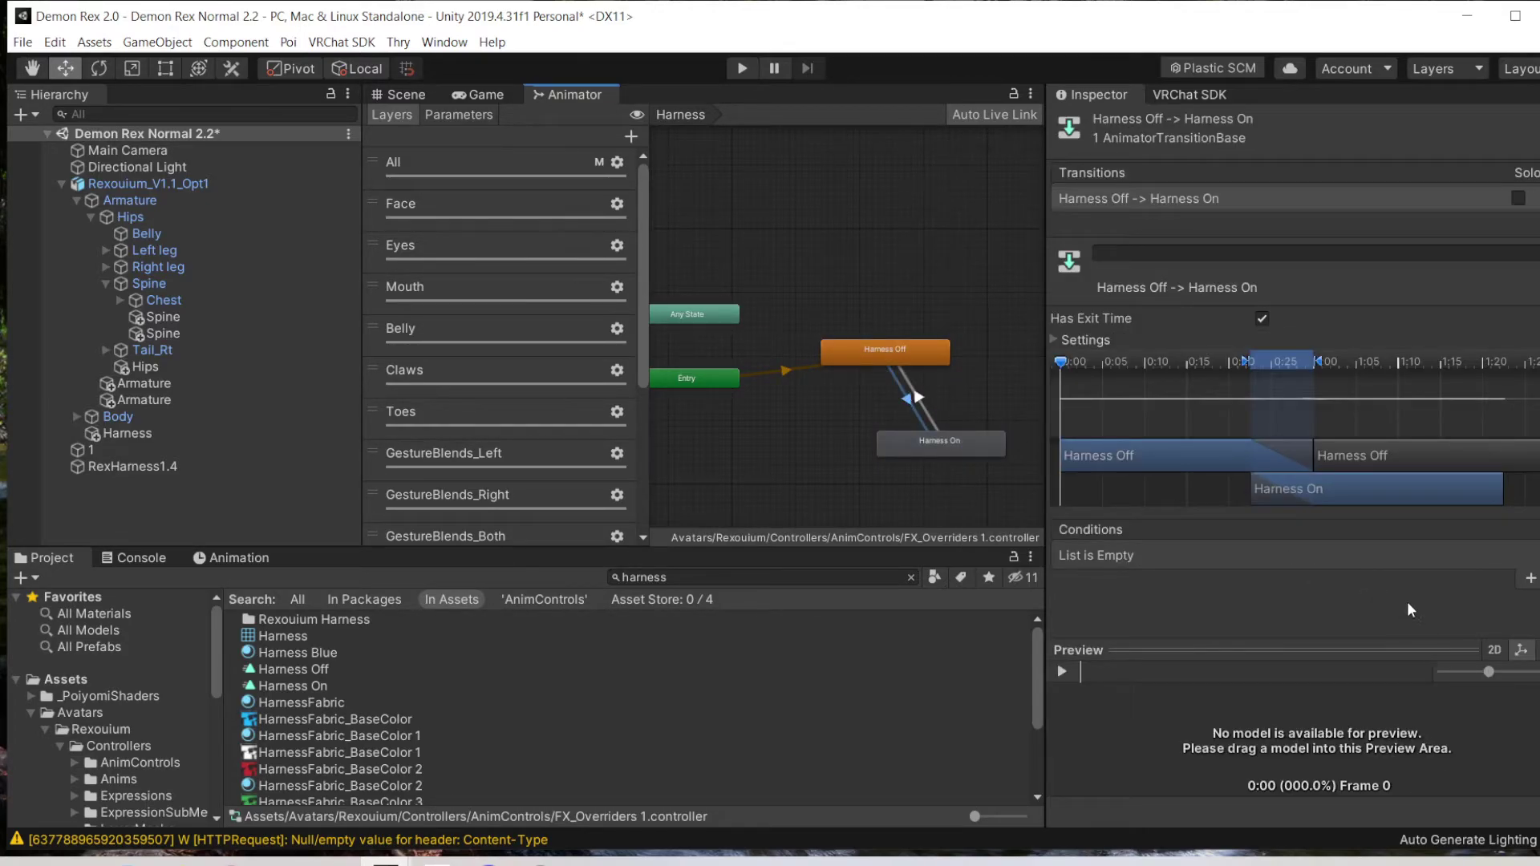
Step: Give the Harness Off → Harness On transition a condition of Harness true
left_click(1529, 578)
left_click(1236, 555)
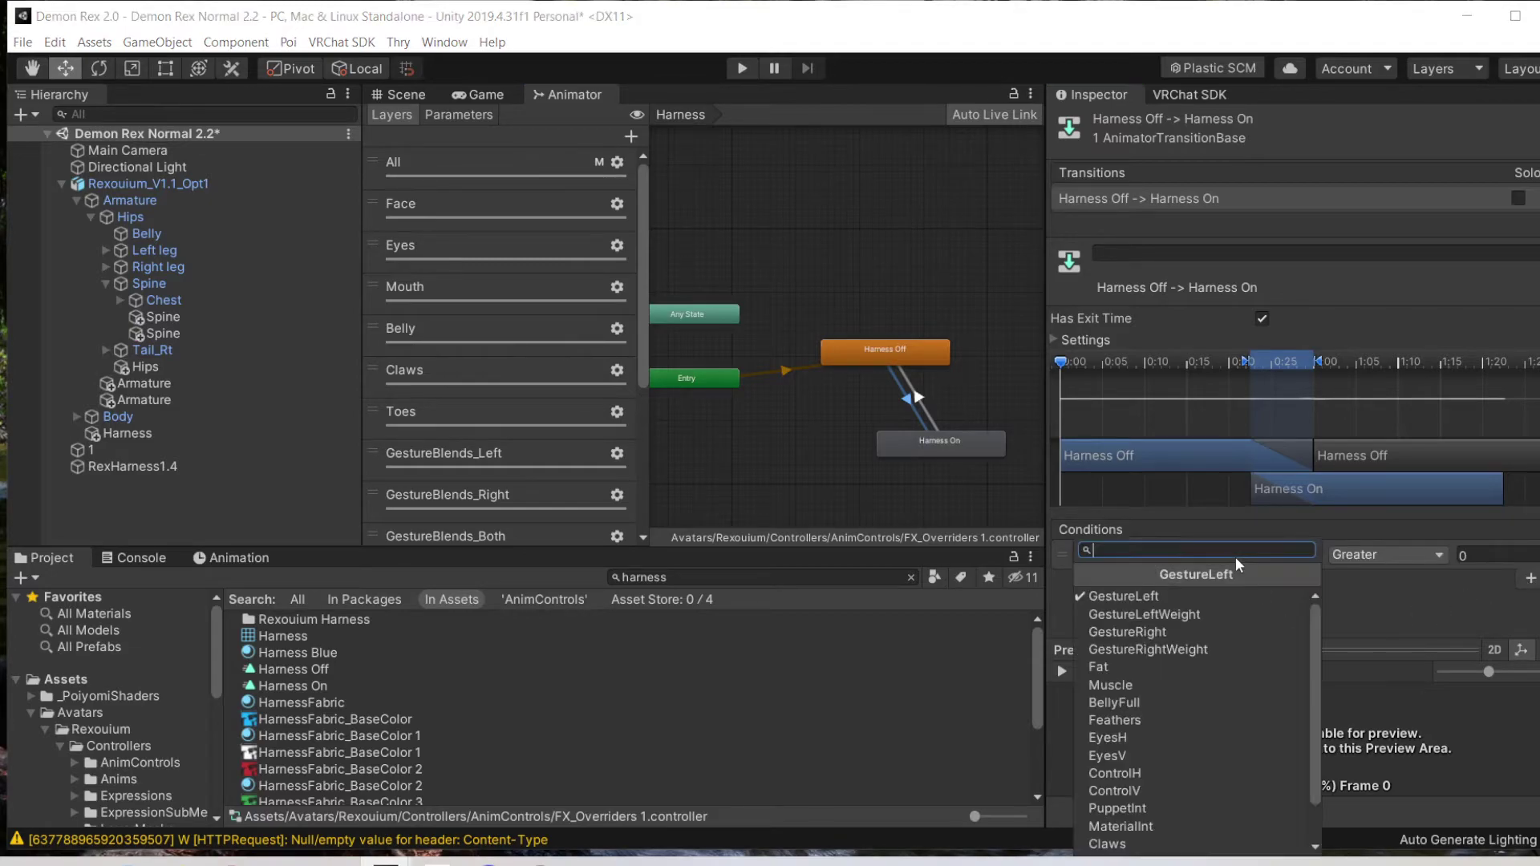
scroll(1176, 692, "down", 3)
left_click(1117, 848)
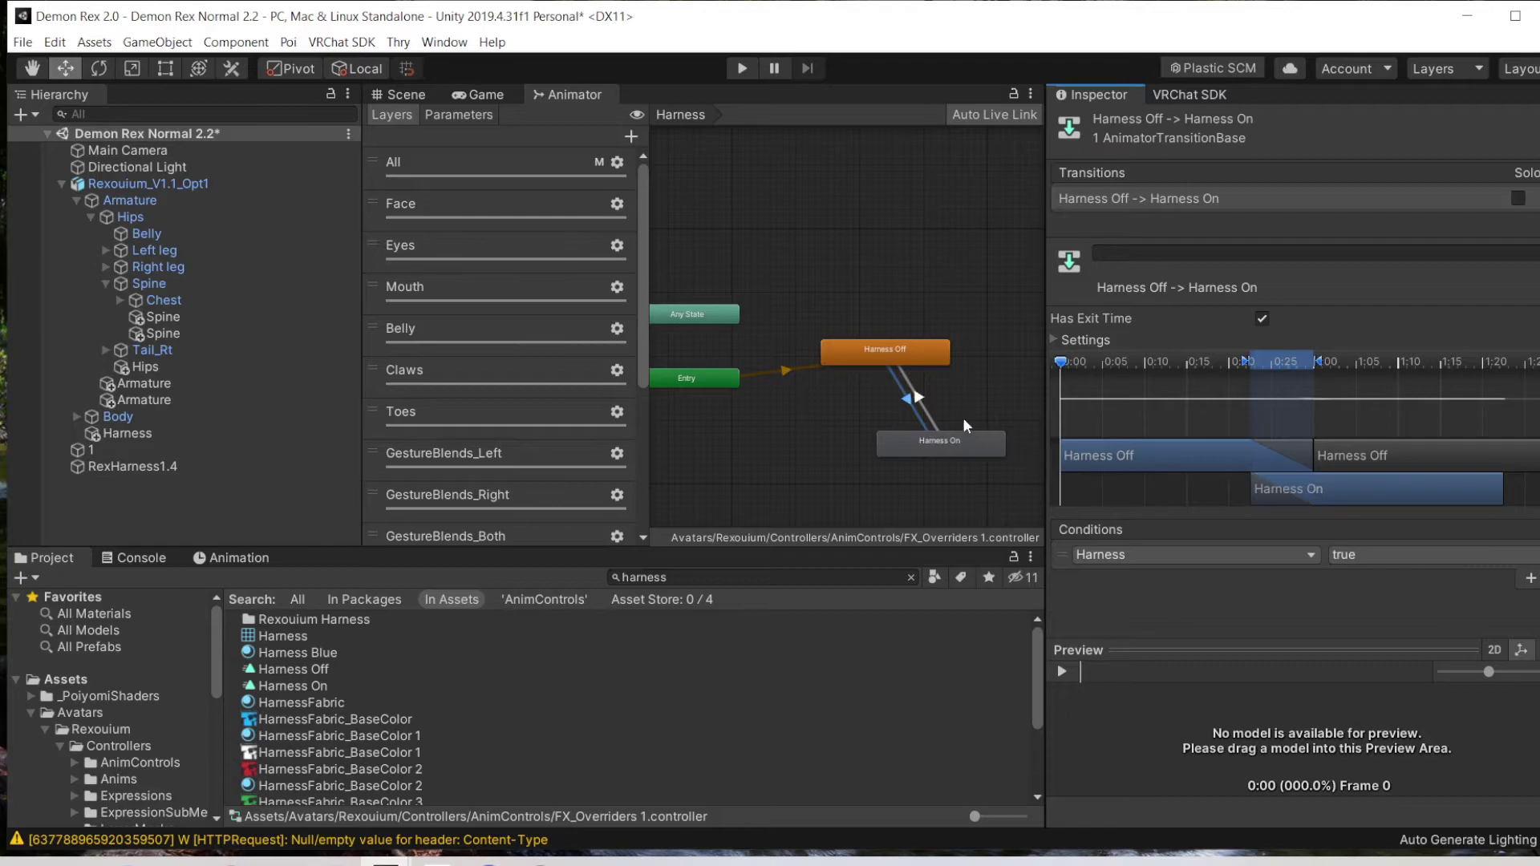
Step: Give the Harness On → Harness Off transition a condition of Harness false
left_click(921, 401)
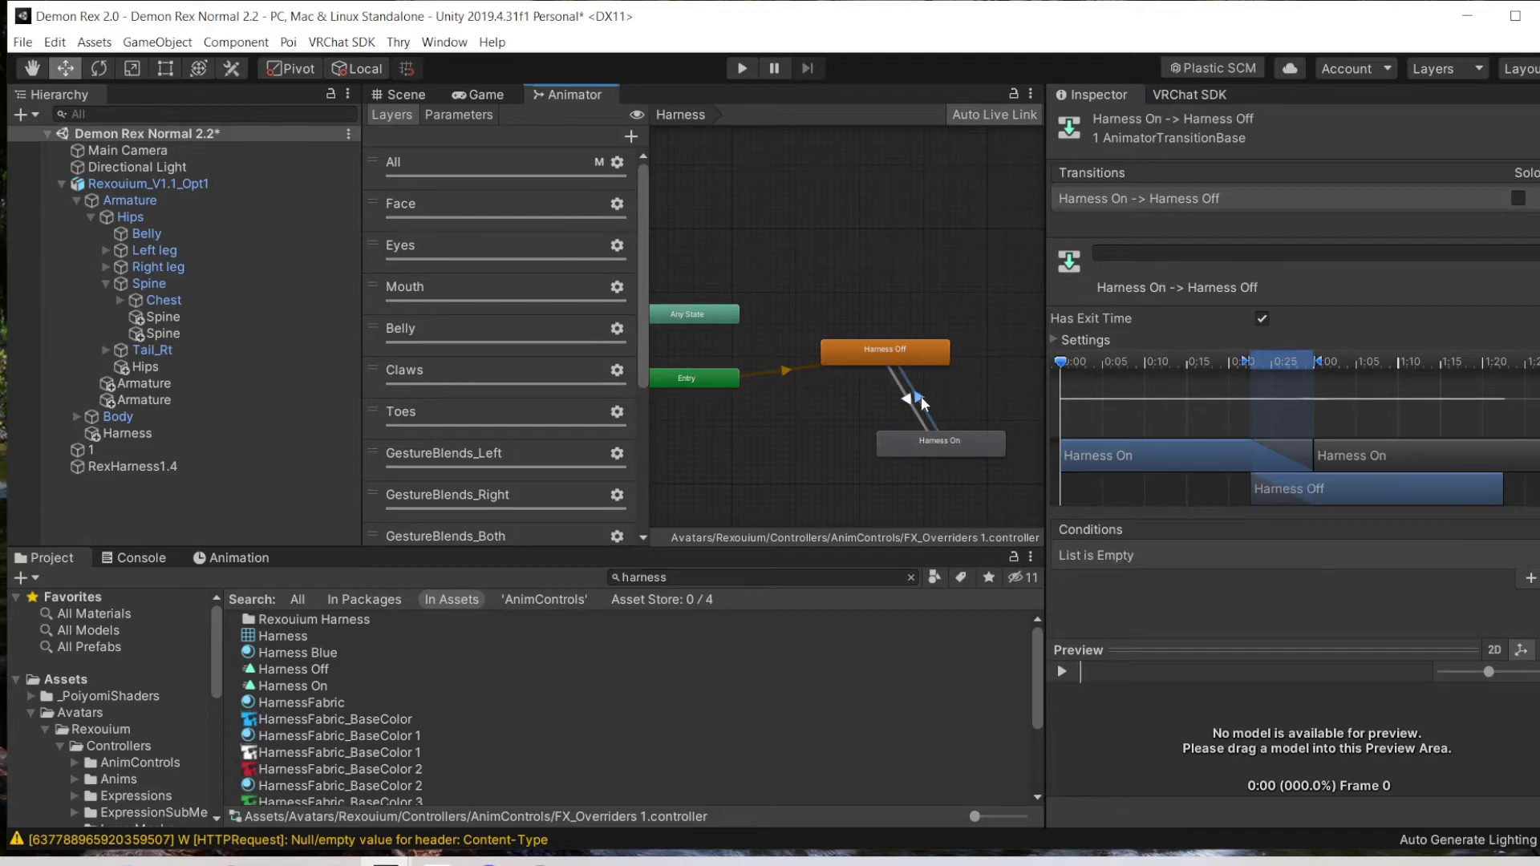
left_click(1529, 578)
left_click(1168, 560)
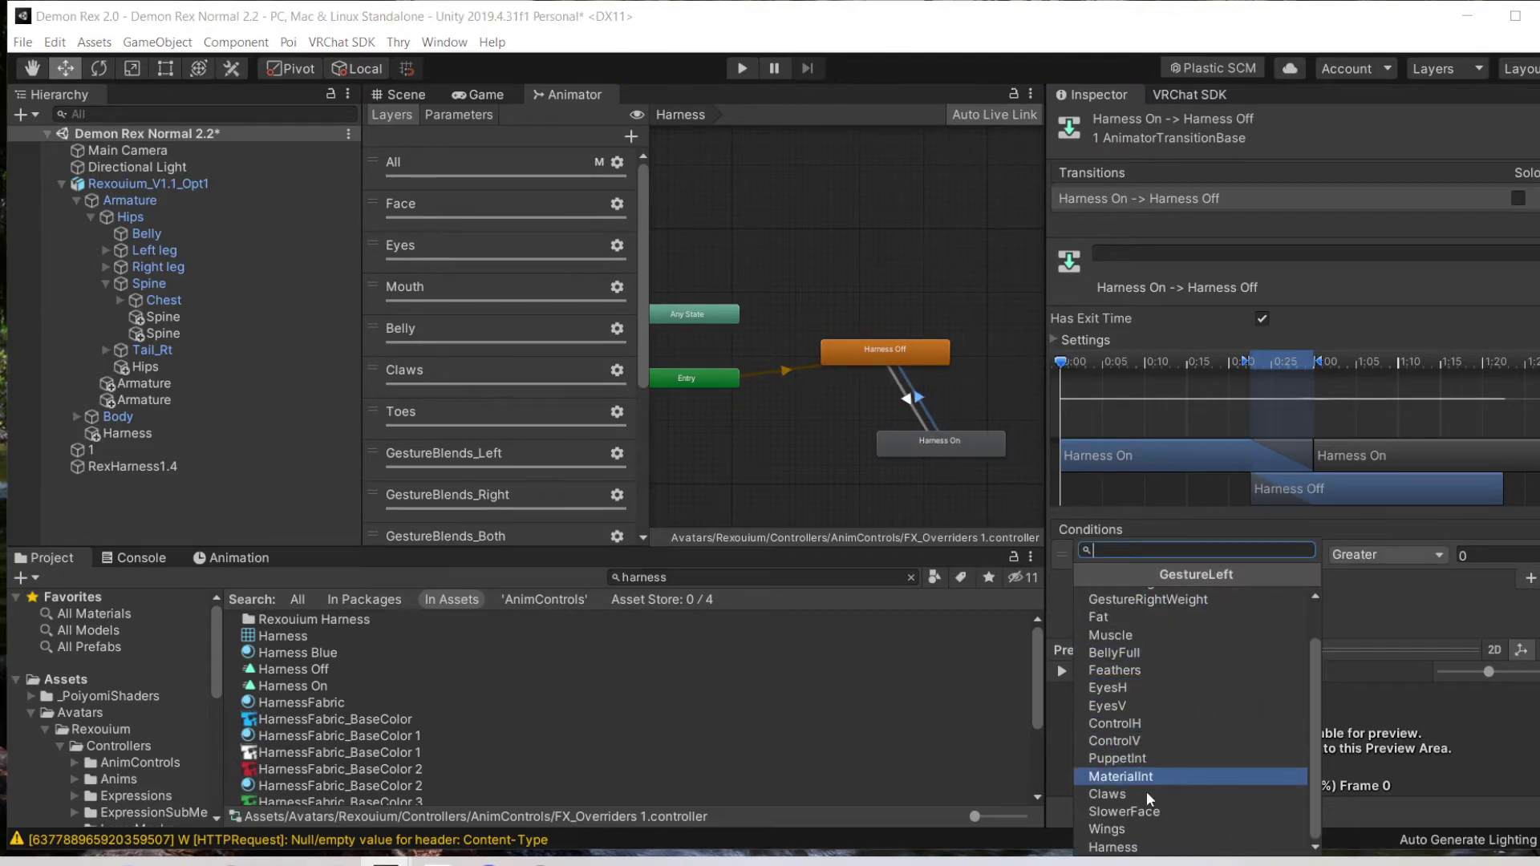
left_click(1123, 843)
left_click(1416, 555)
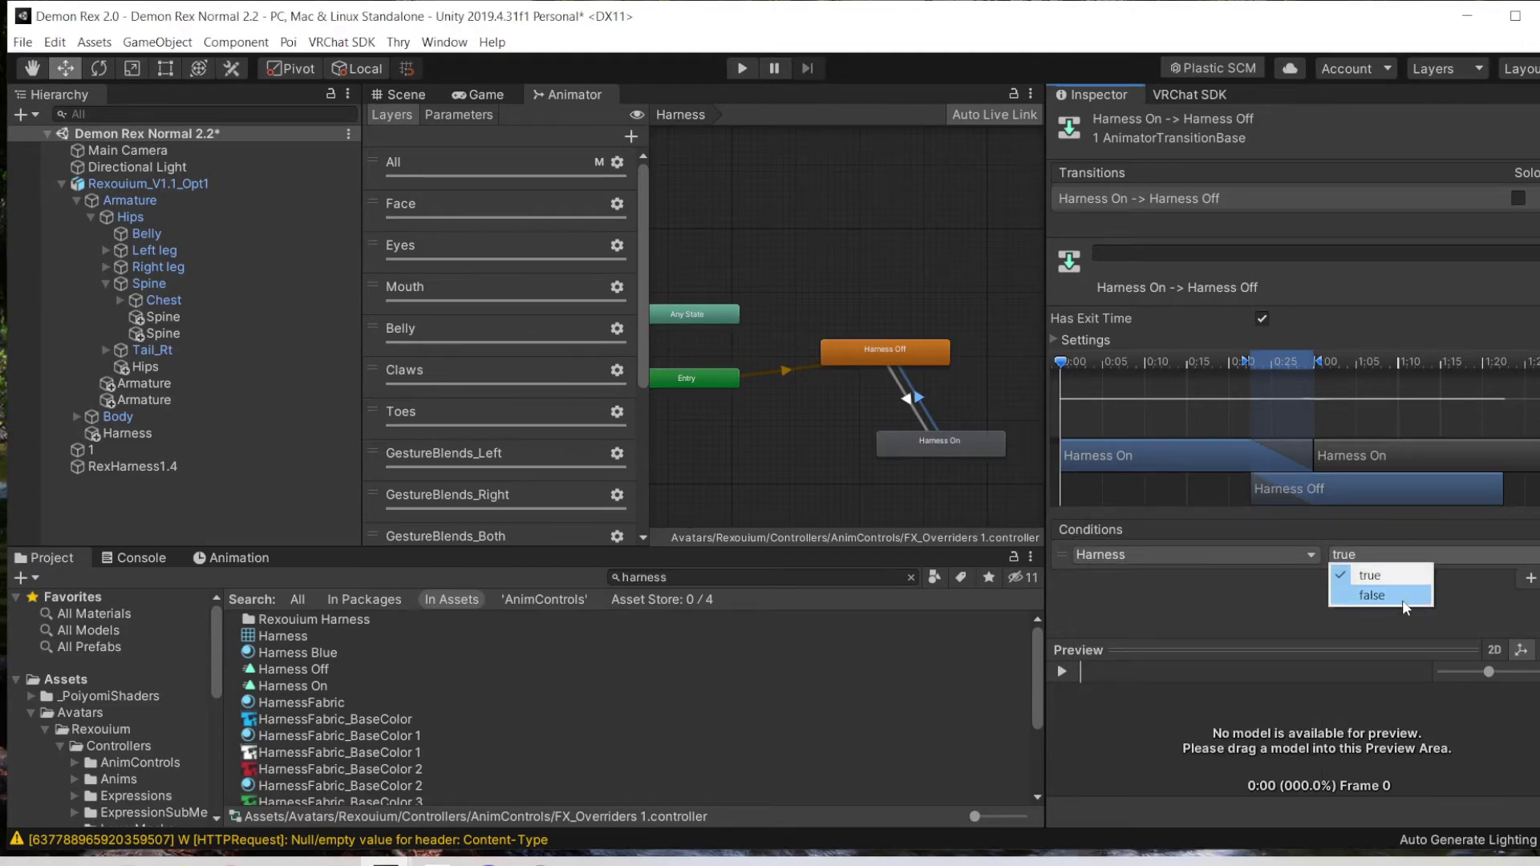
left_click(1402, 600)
left_click(902, 397)
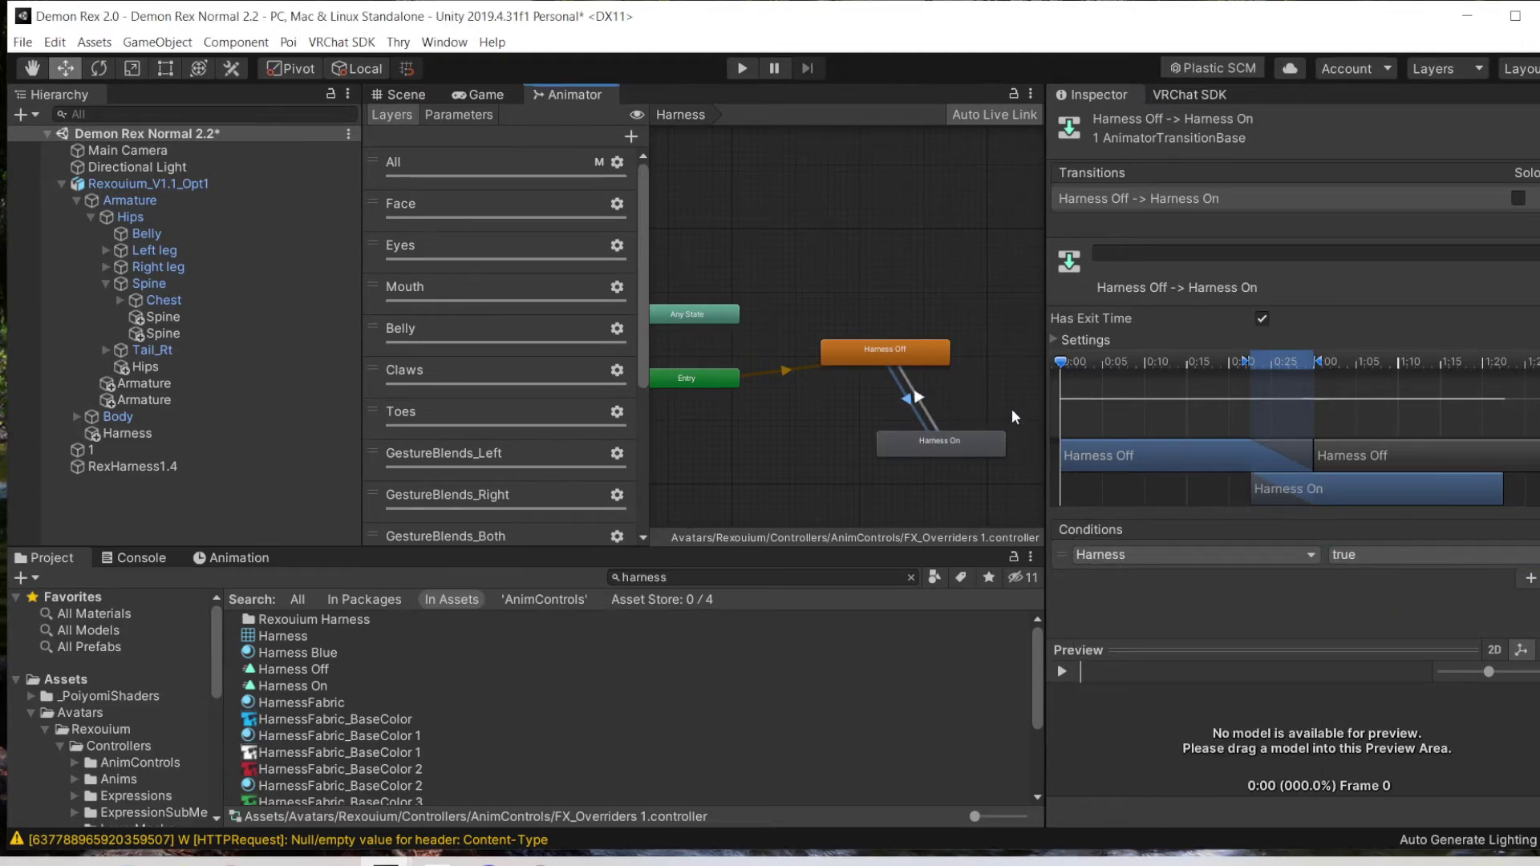
Step: On both Harness Off↔On transitions, set Exit Time to 0.01 and uncheck Has Exit Time
left_click(1054, 341)
left_click(1310, 362)
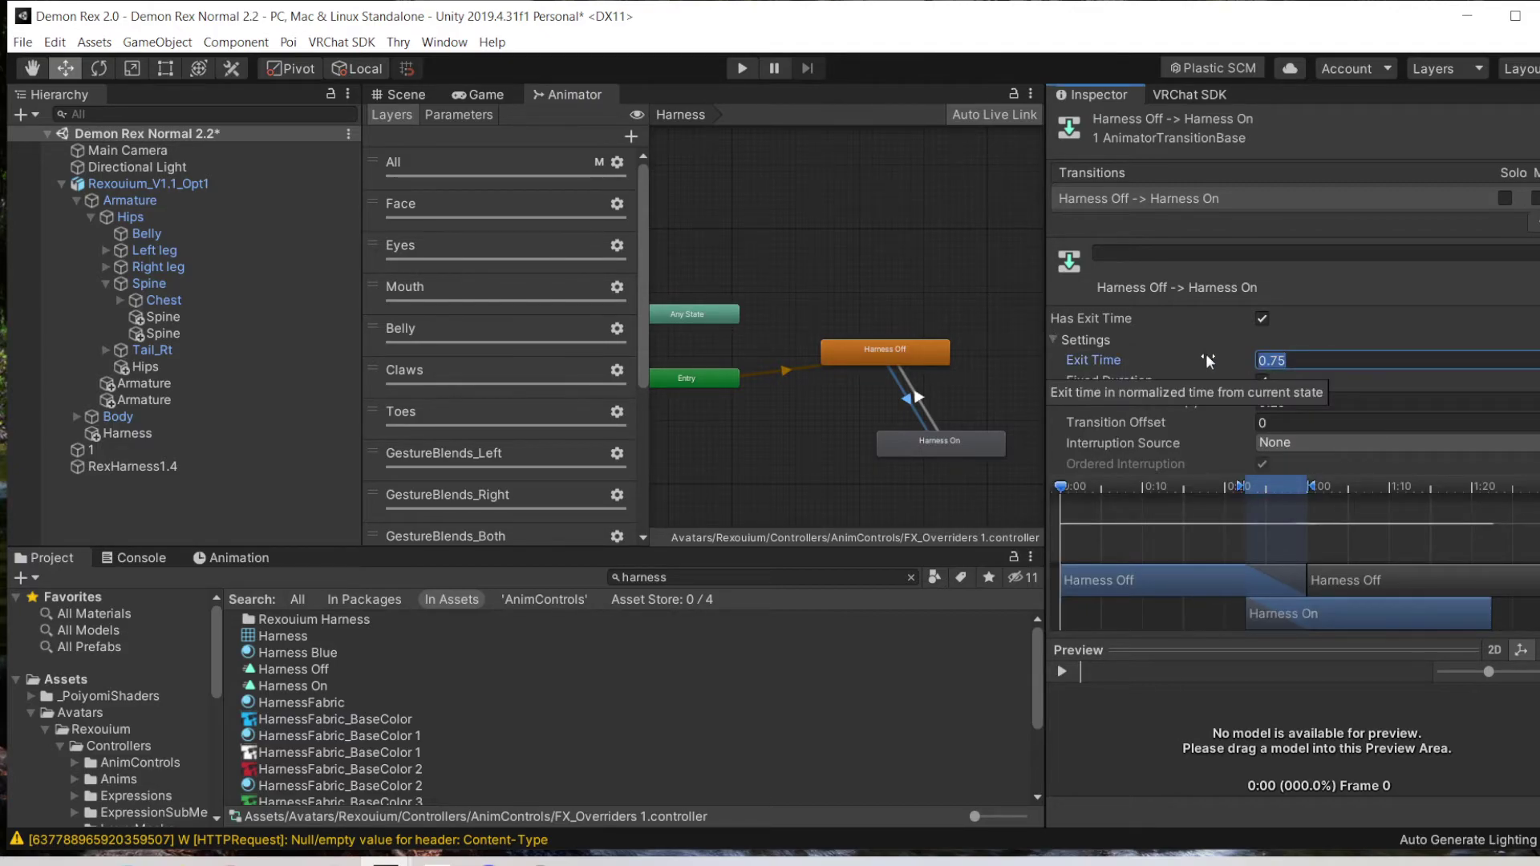
type("0.01")
left_click(1263, 320)
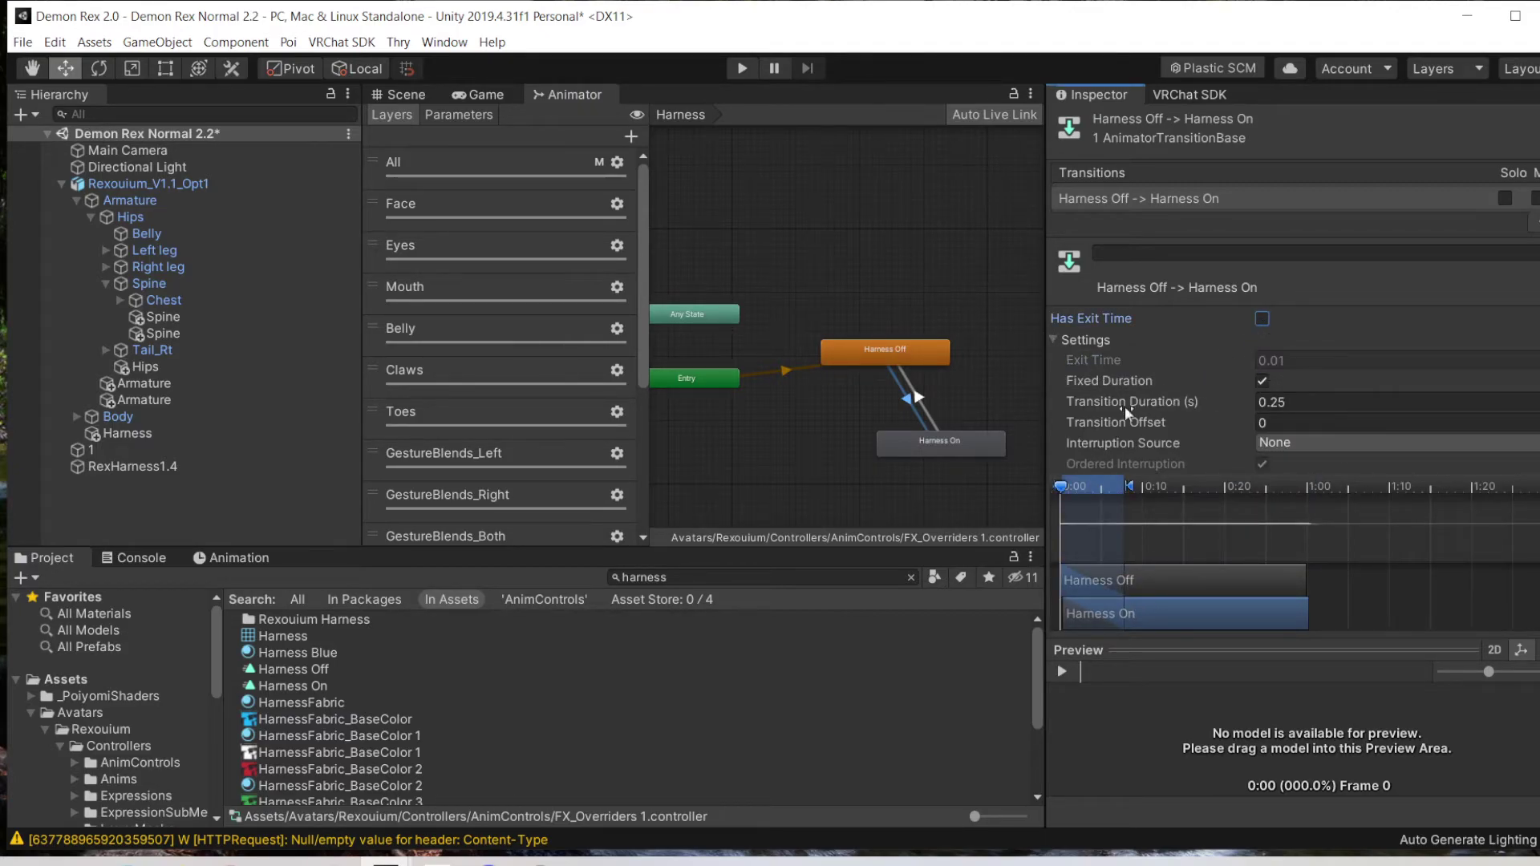
left_click(920, 398)
left_click(1183, 359)
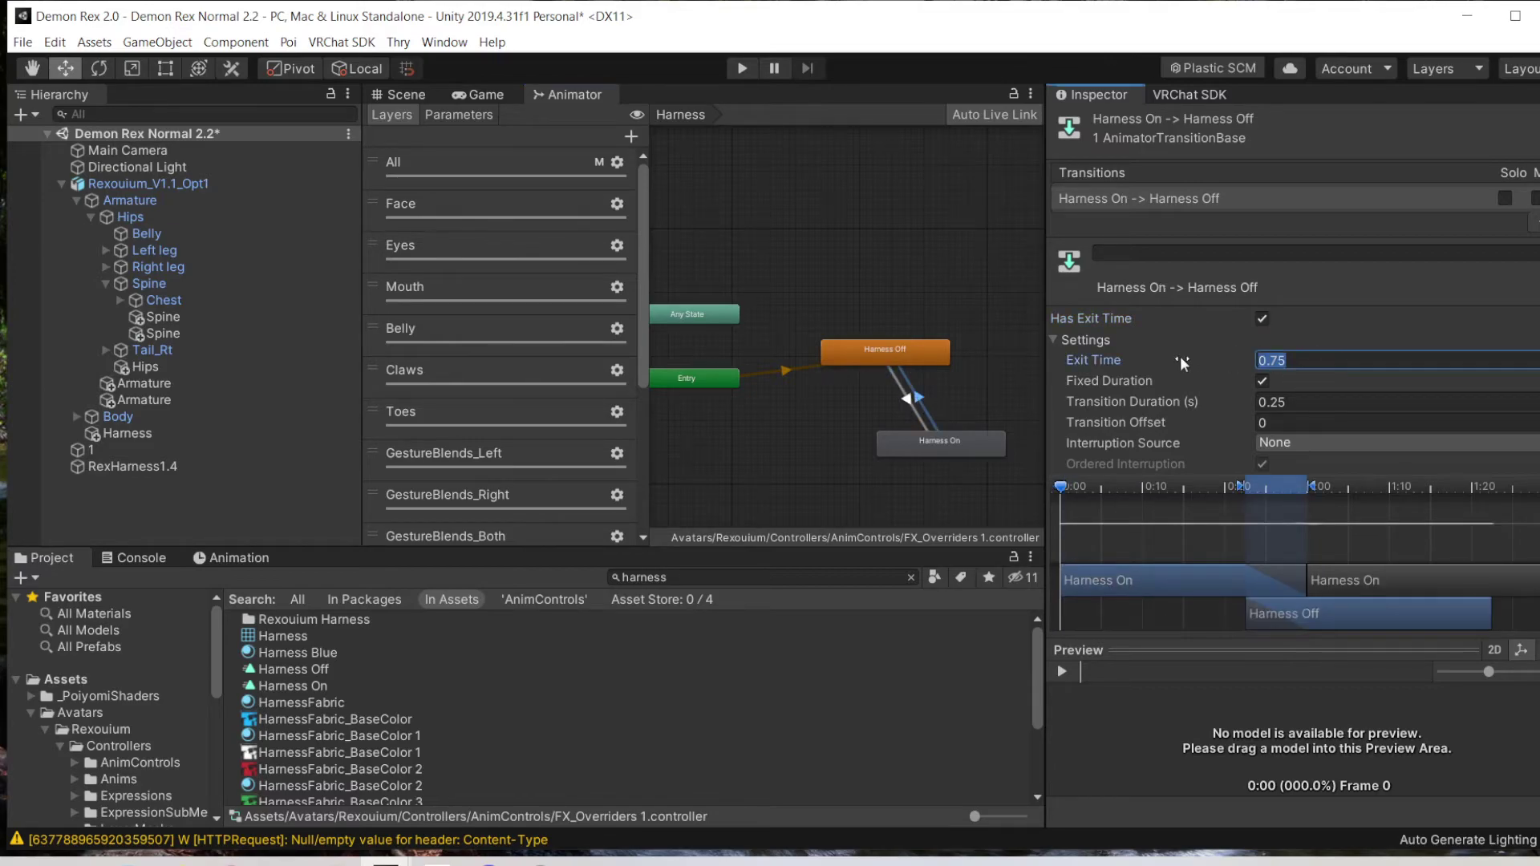
type("0.01")
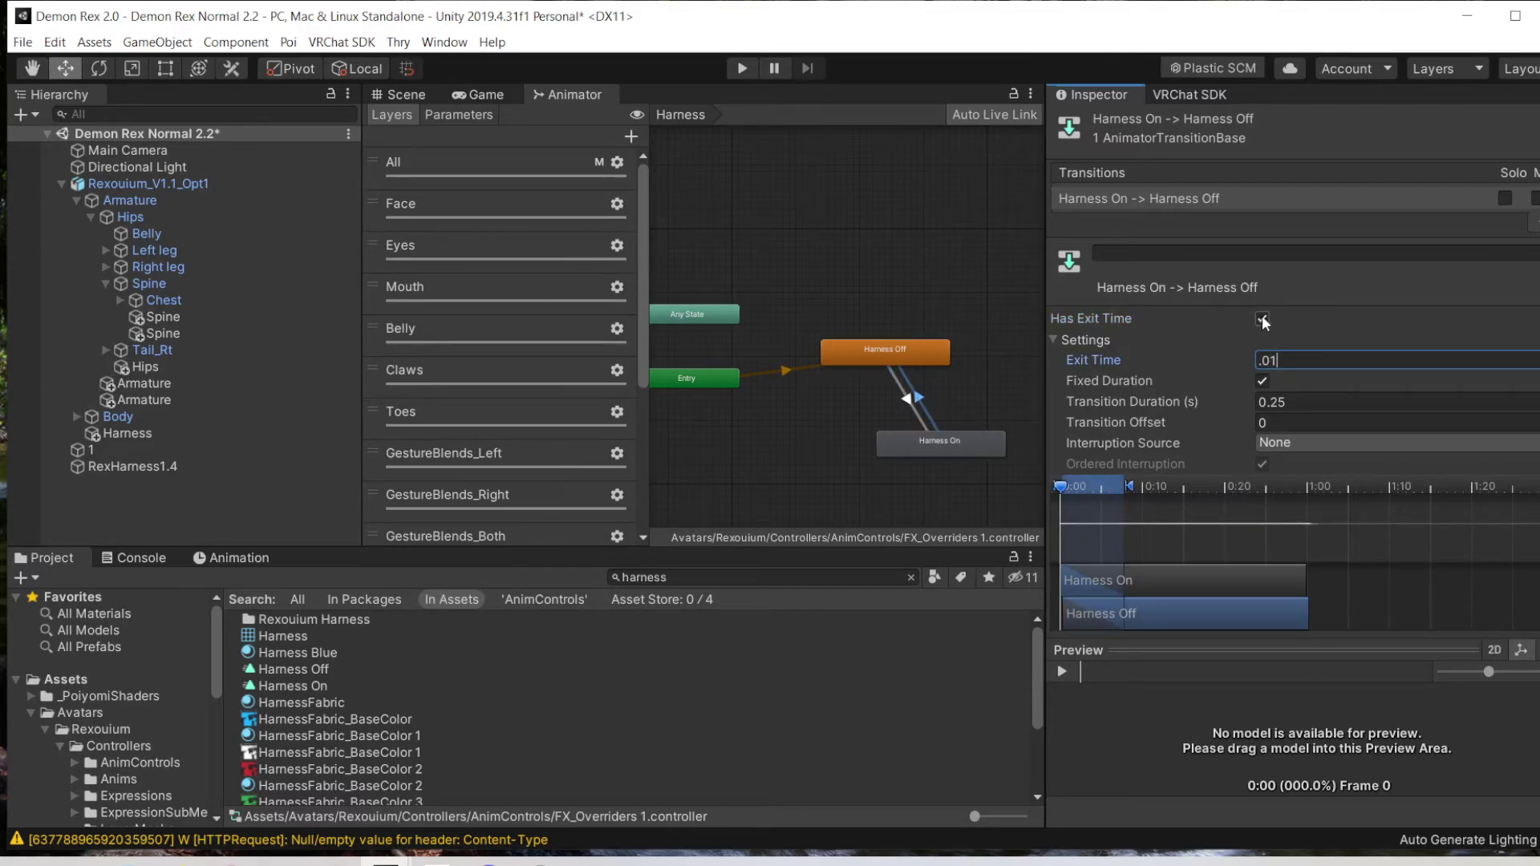
left_click(1263, 319)
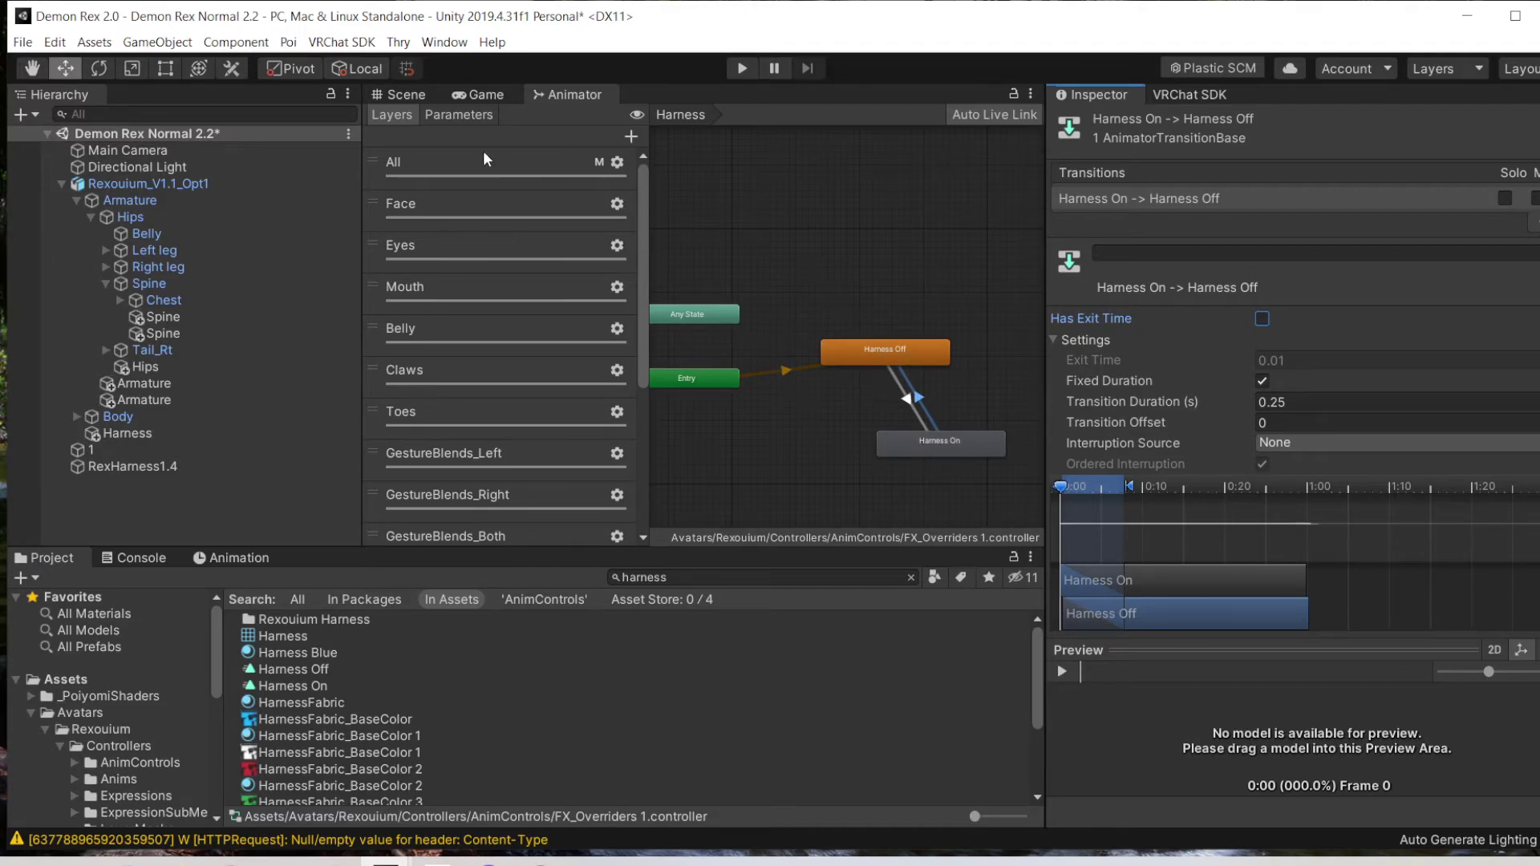
Step: Select the avatar in the Scene view and open its expression parameters asset
left_click(406, 94)
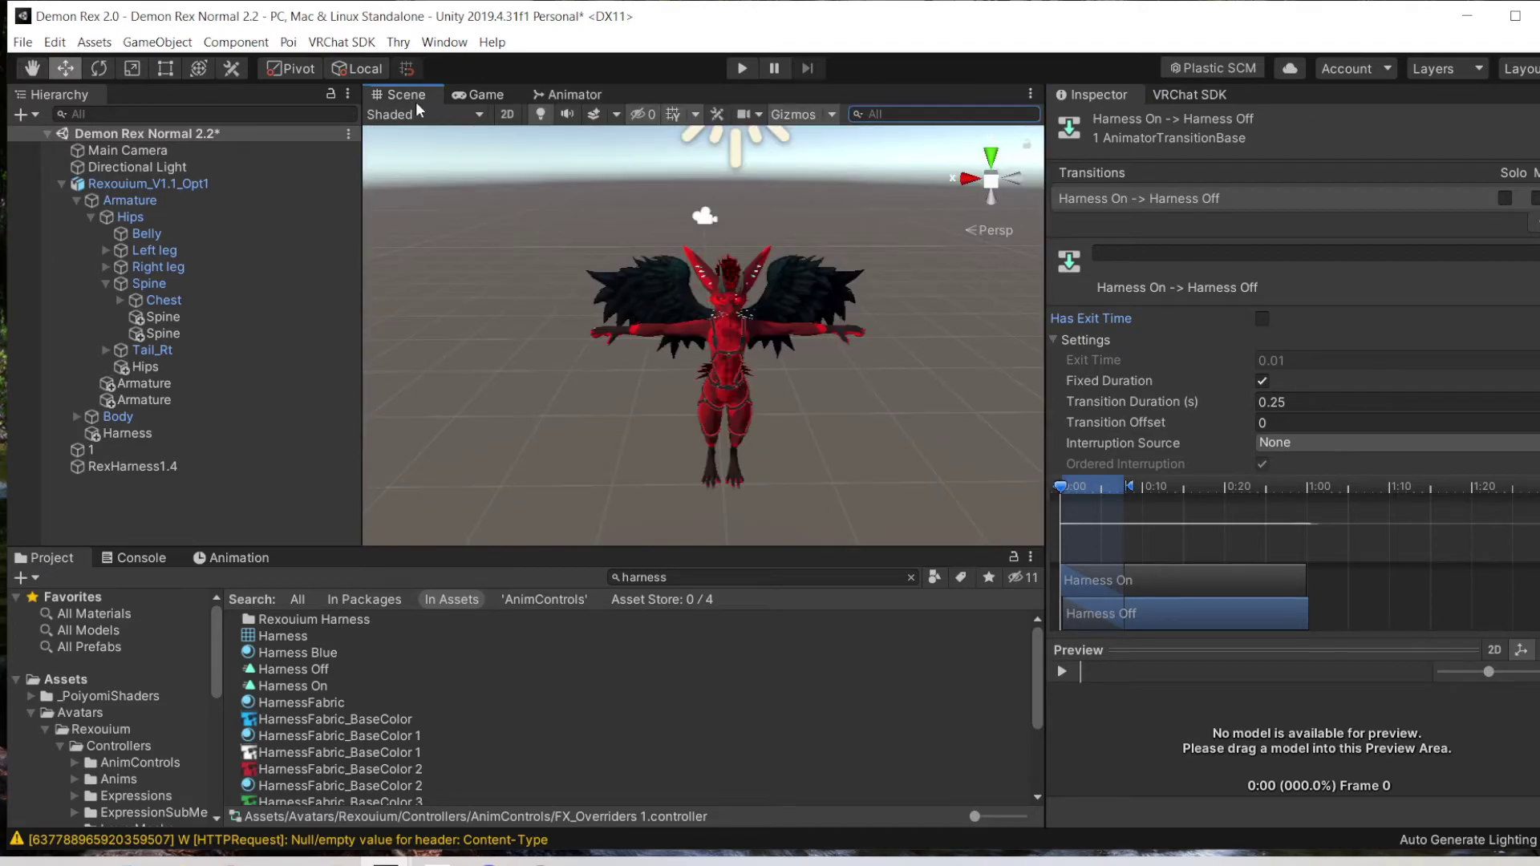
left_click(719, 326)
scroll(1218, 538, "down", 10)
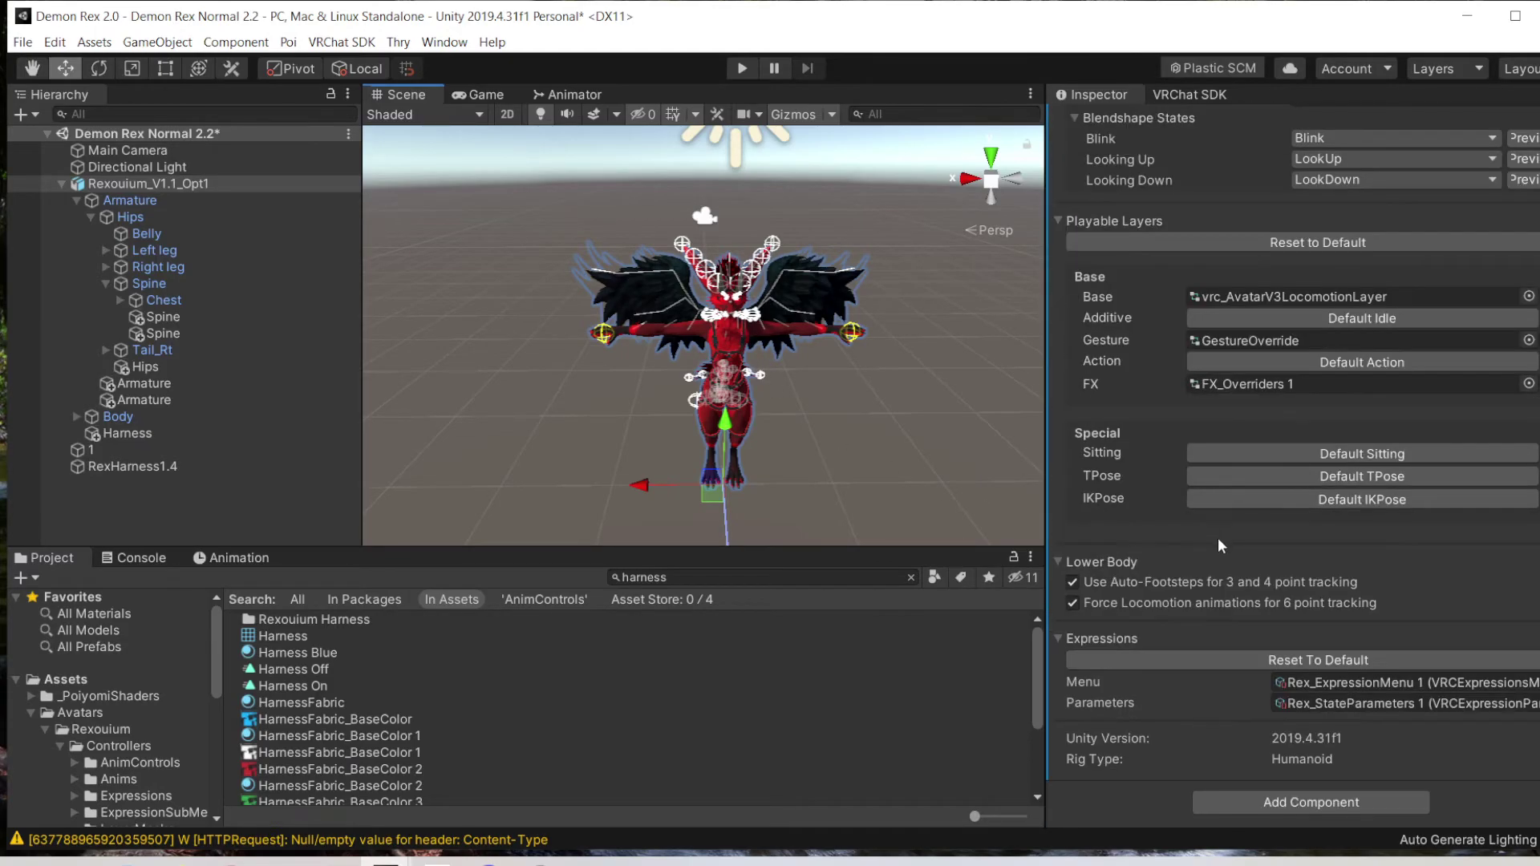
double_click(1354, 701)
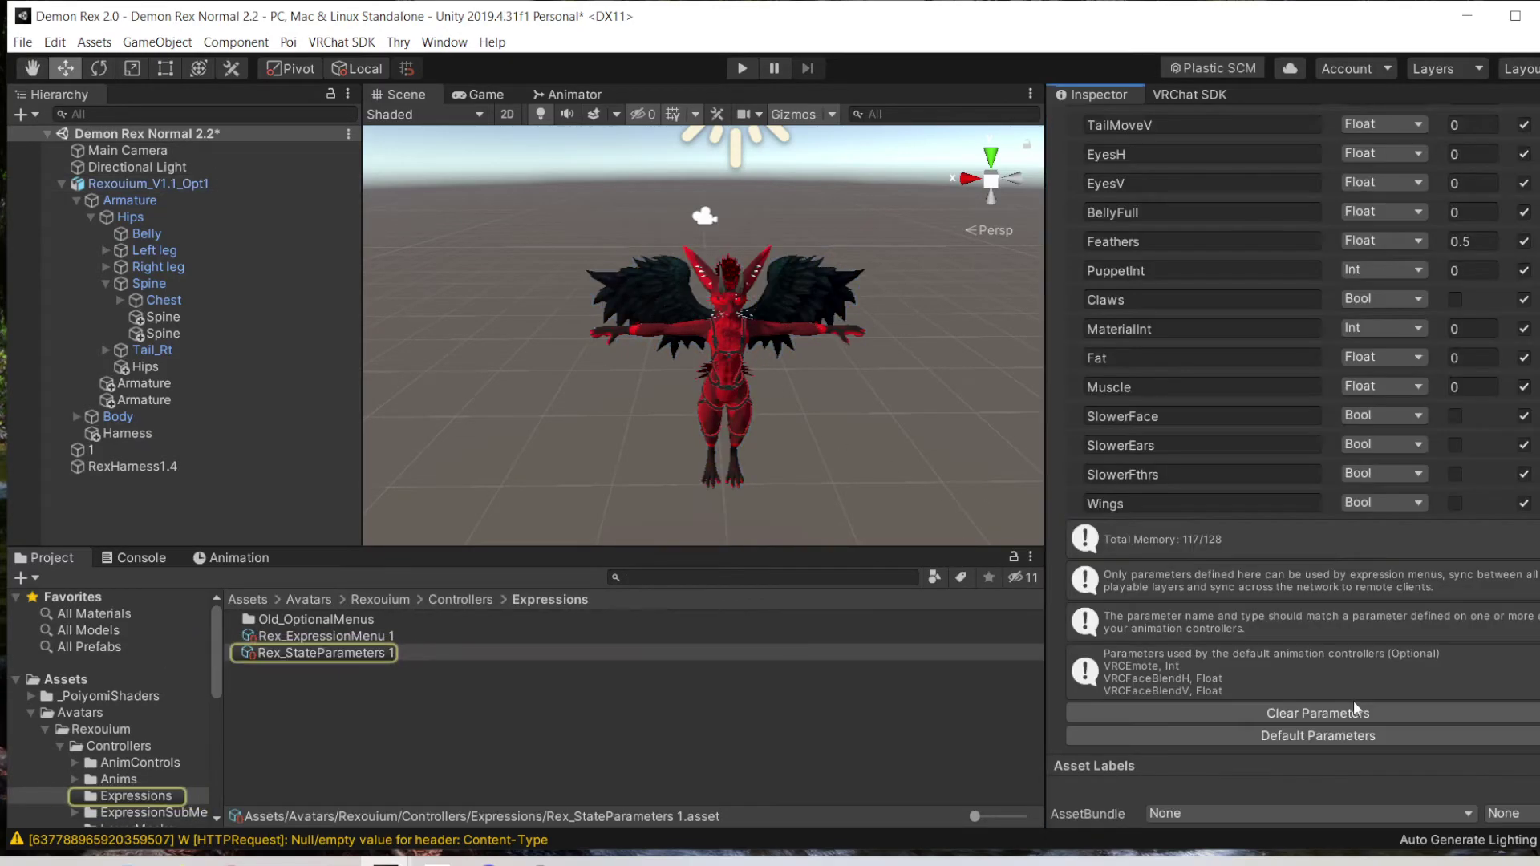
scroll(1220, 517, "up", 5)
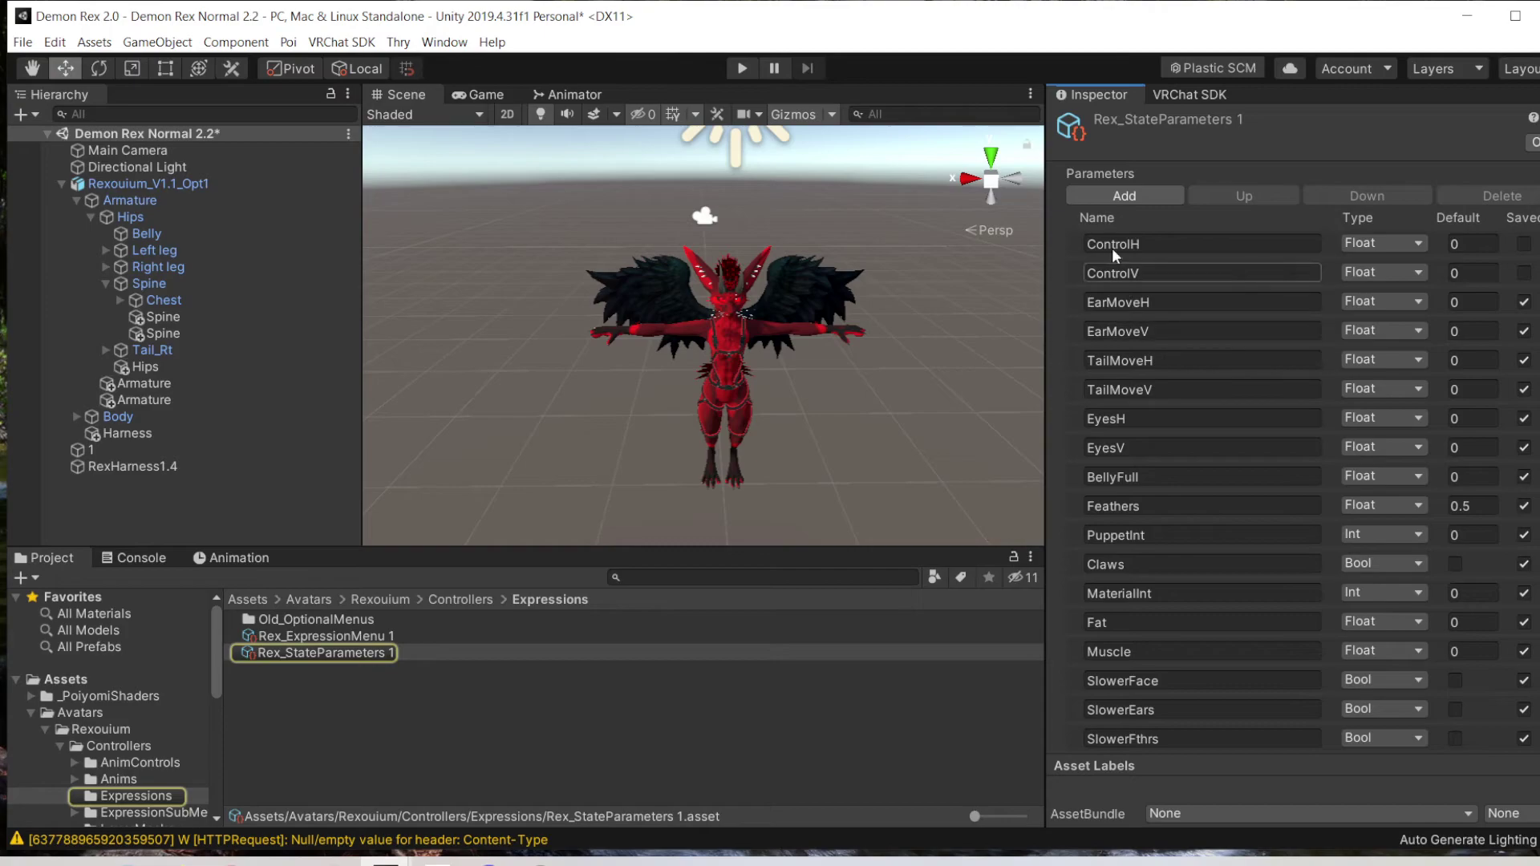
Step: Add a parameter and rename the duplicated Wings entry to 'Harness'
left_click(1105, 195)
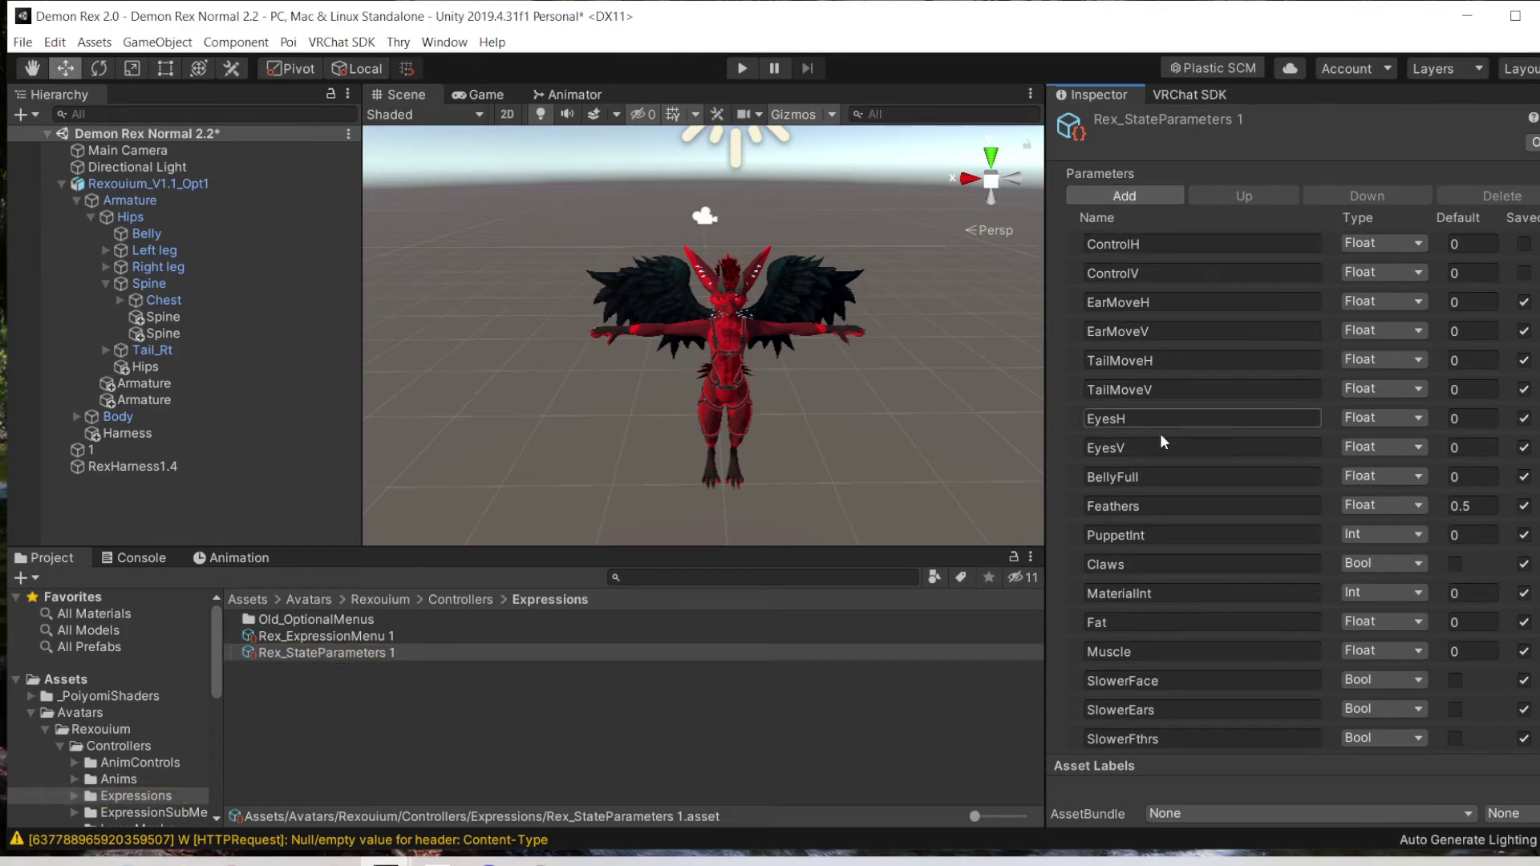
scroll(1168, 450, "down", 4)
left_click(1130, 475)
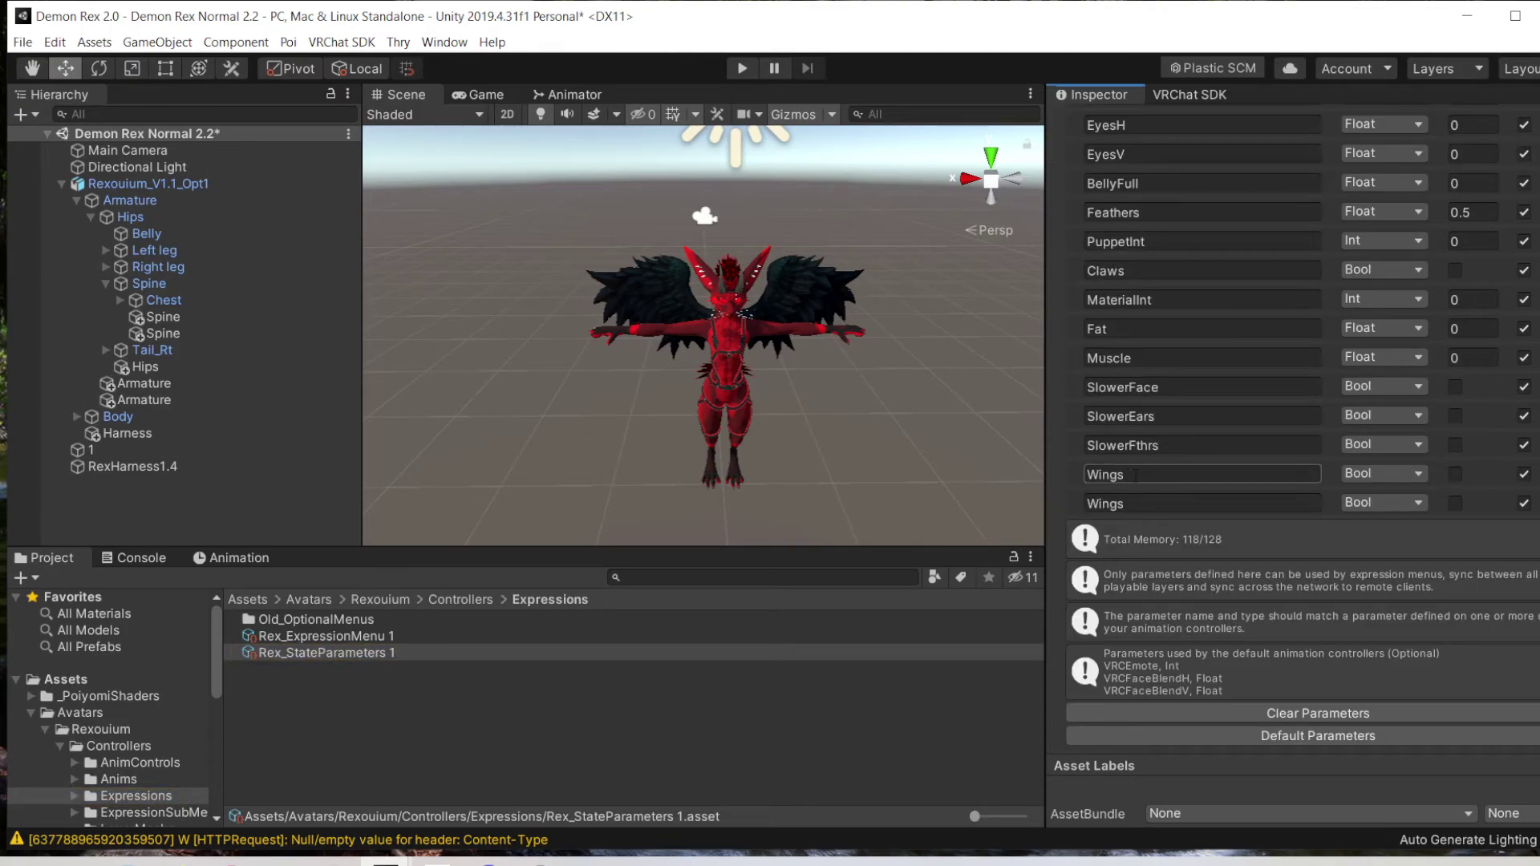
left_click_drag(1147, 503, 1049, 496)
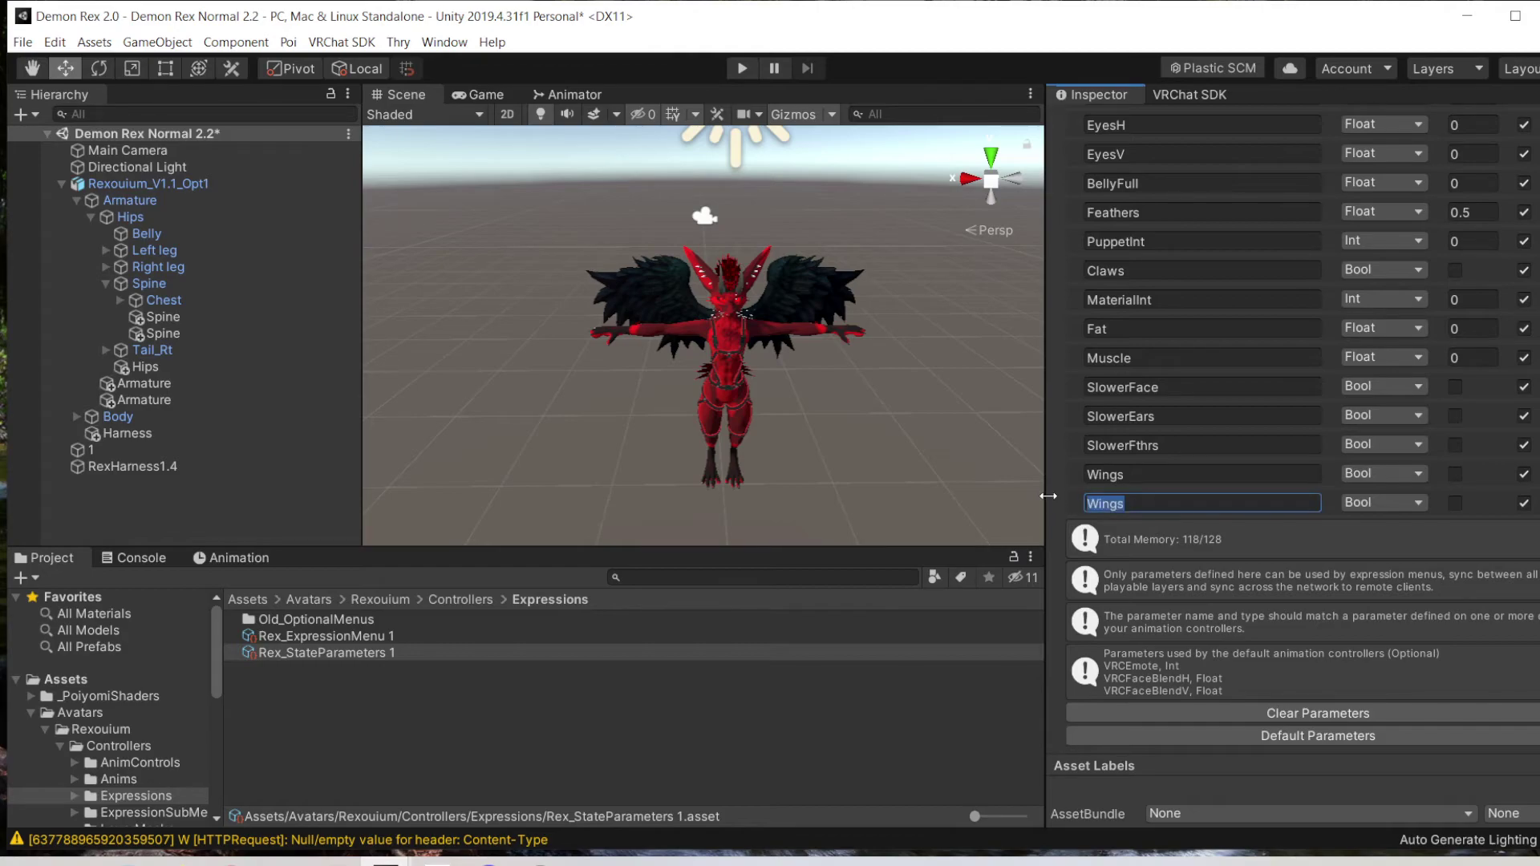
type("Harness")
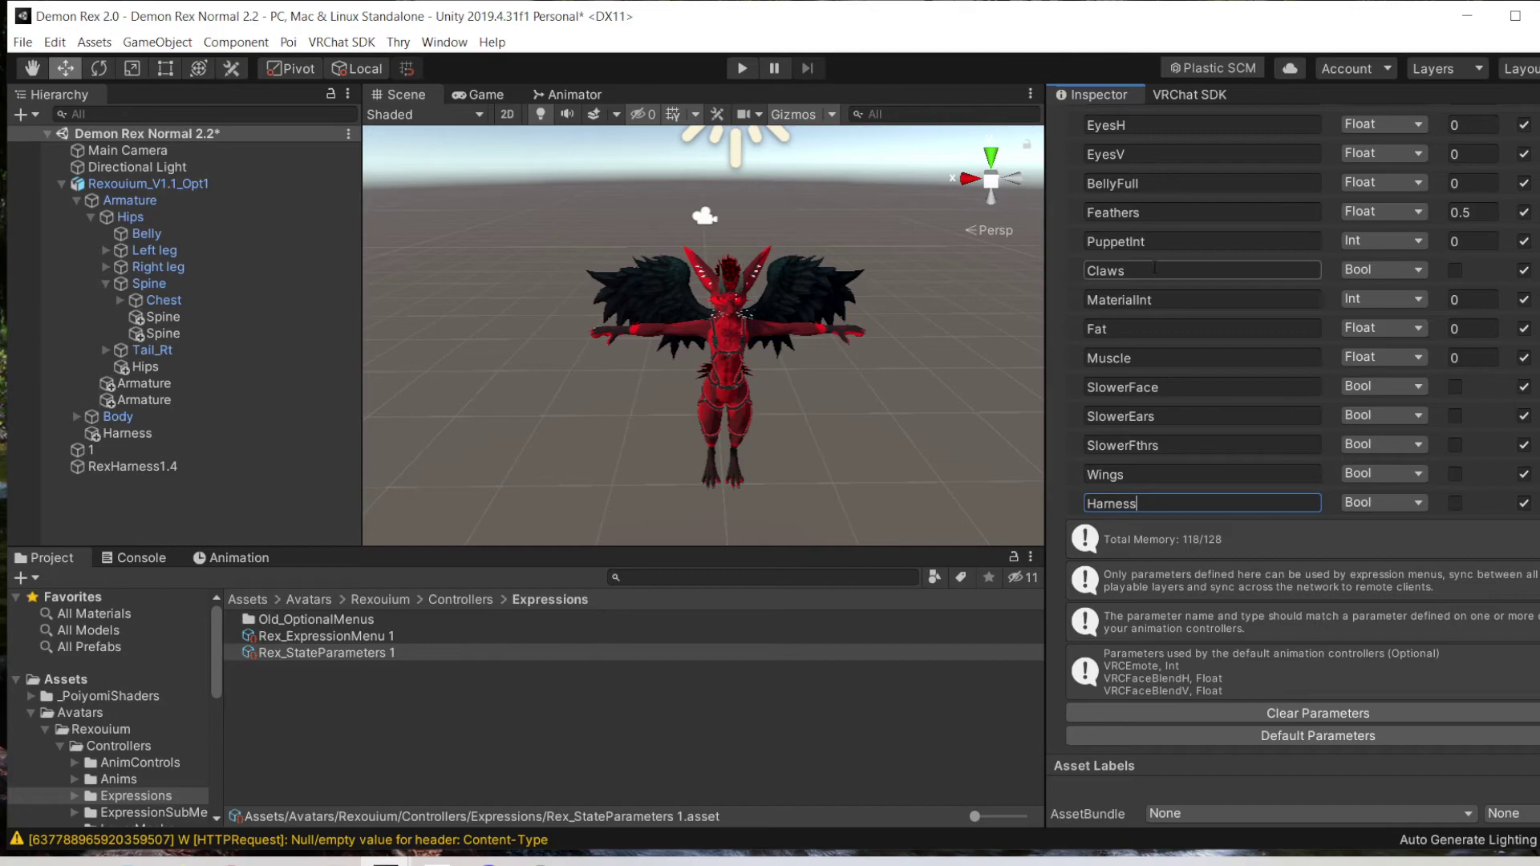
Step: Add a new control named 'Harness' to Rex_ExpressionMenu 1
left_click(339, 636)
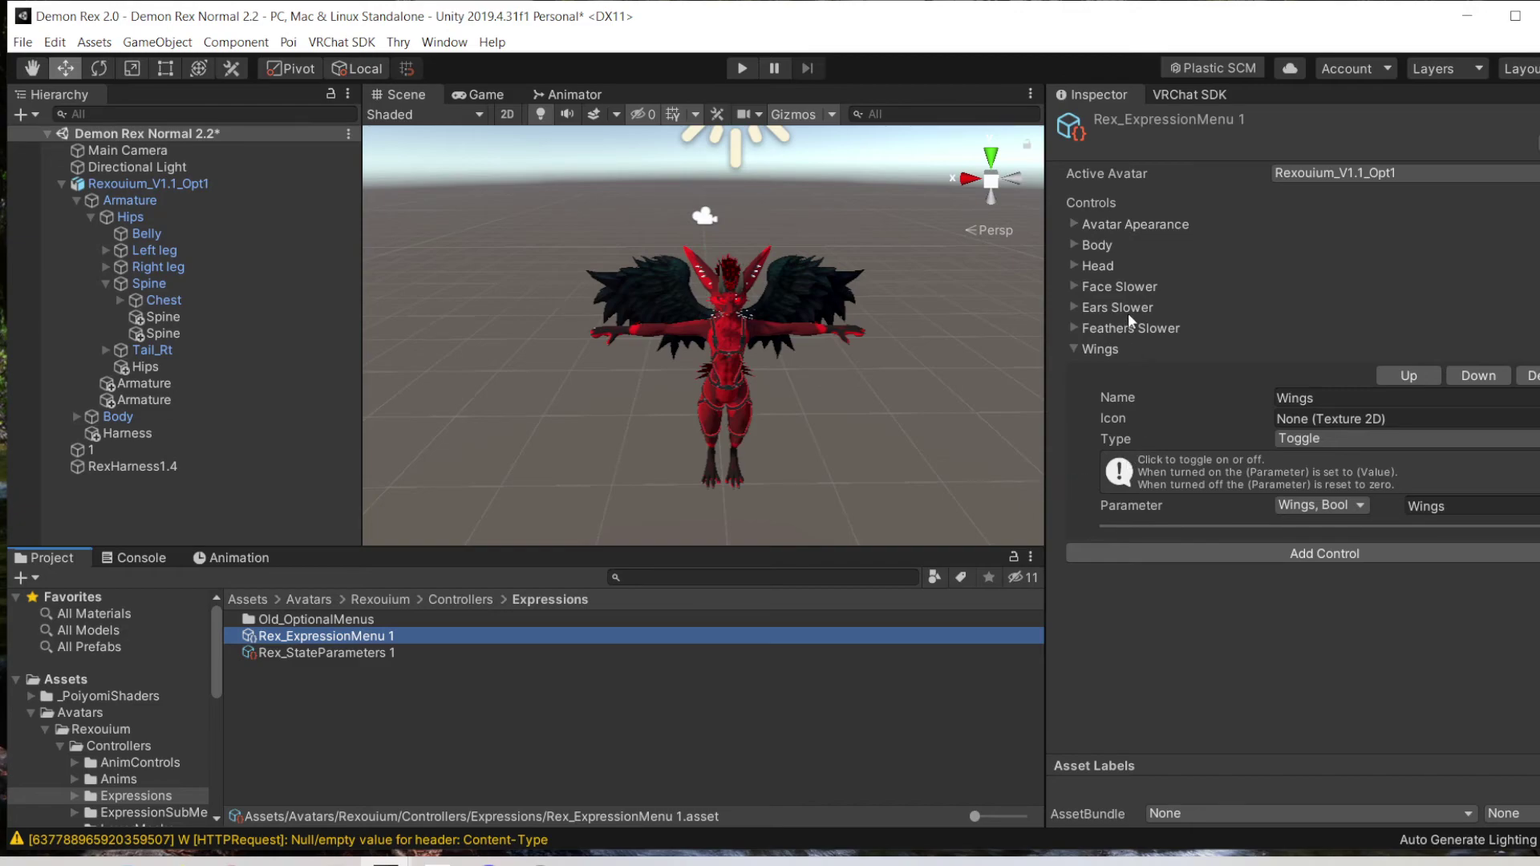
left_click(1265, 551)
left_click(1074, 552)
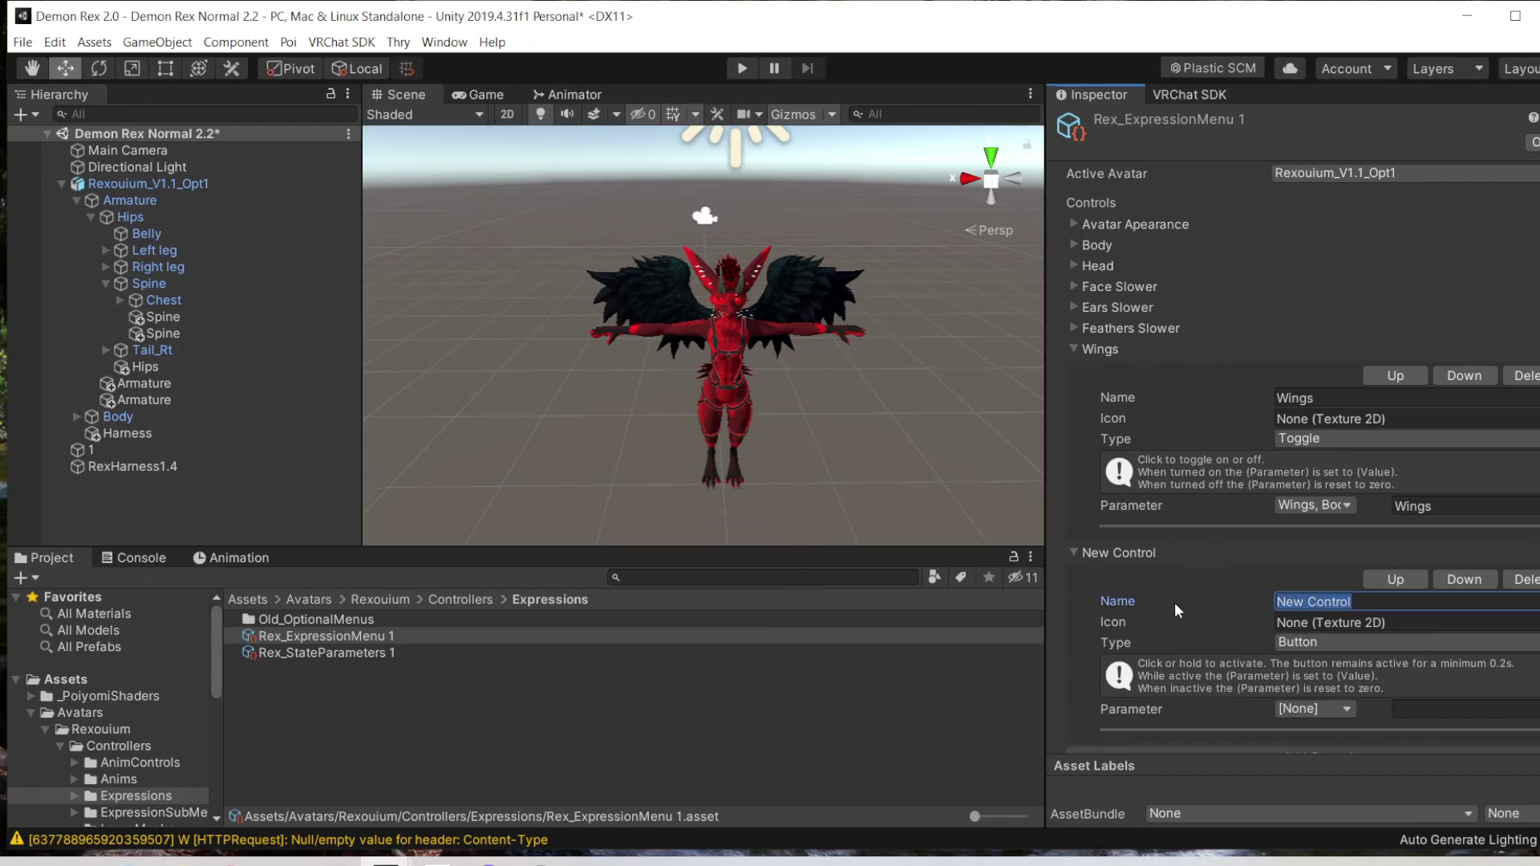
type("Harnes")
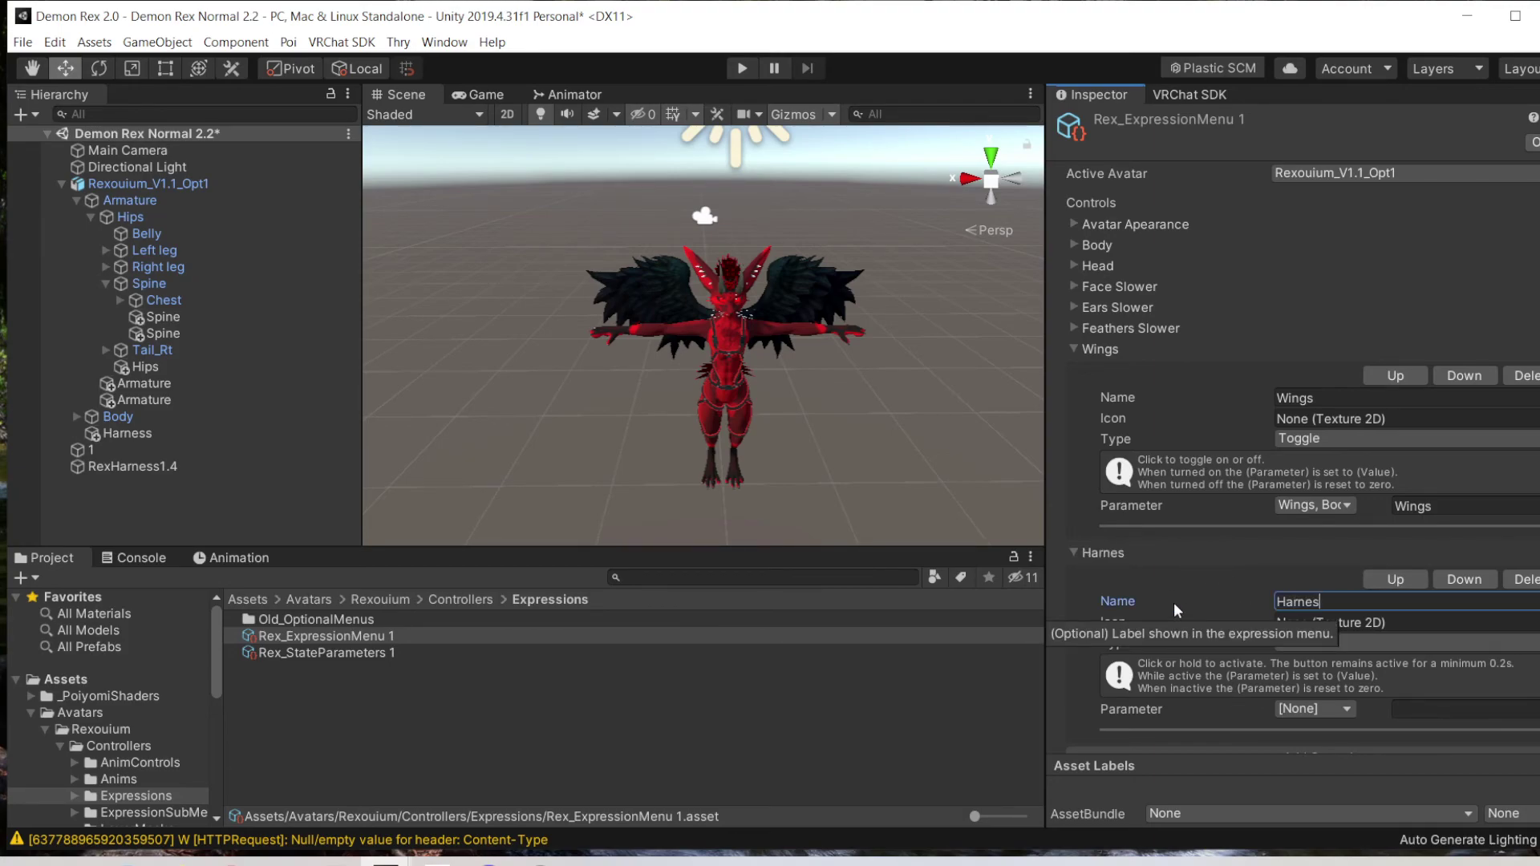
type("s")
Step: Make the Harness control a Toggle driven by the Harness Bool parameter
left_click(1417, 642)
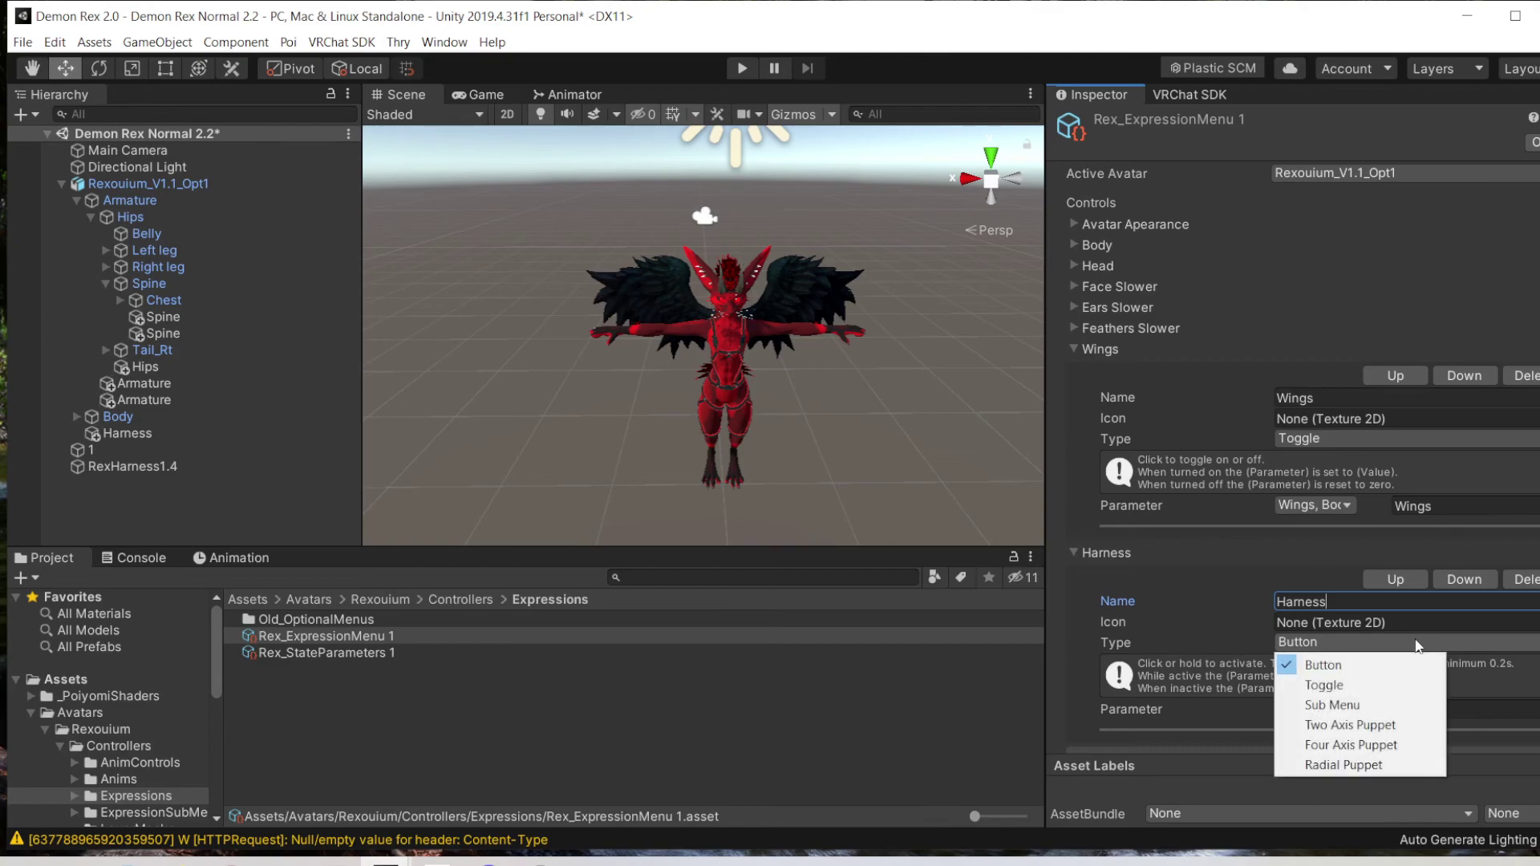
left_click(1326, 686)
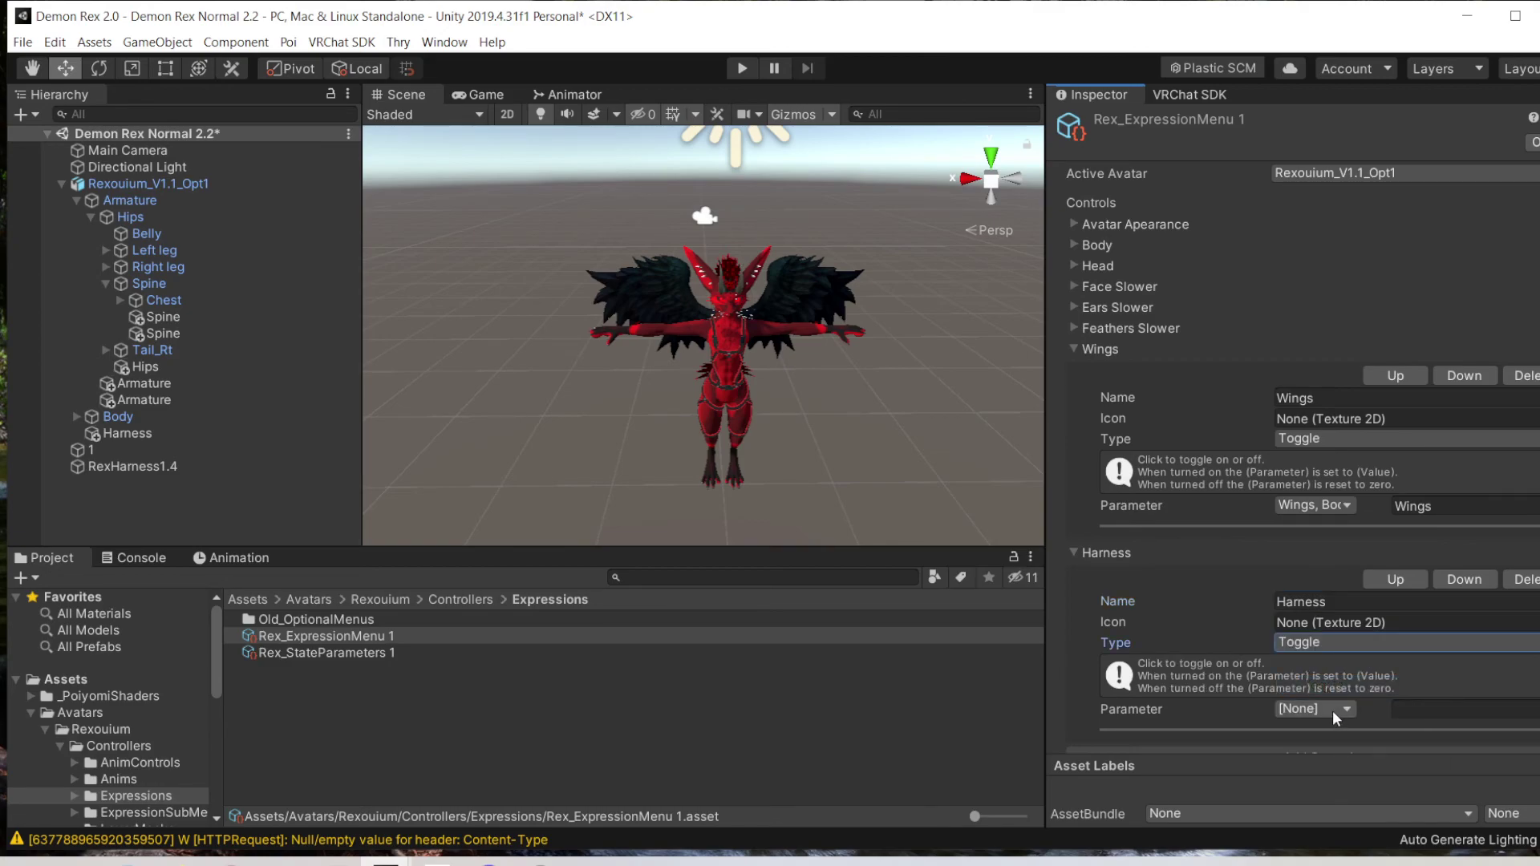
left_click(1339, 708)
left_click(1345, 708)
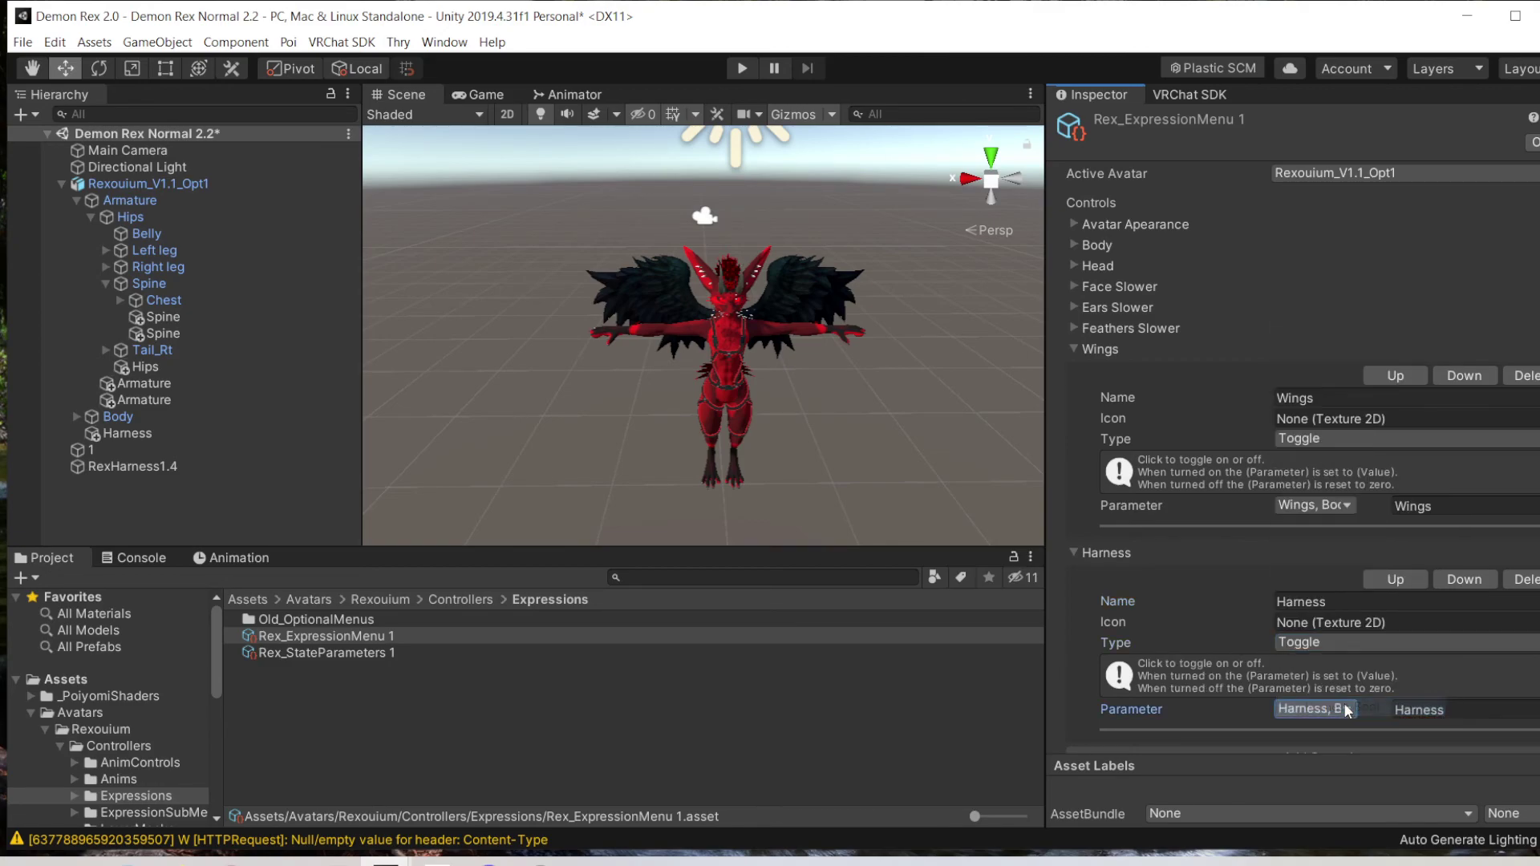
scroll(1234, 615, "down", 1)
left_click(859, 425)
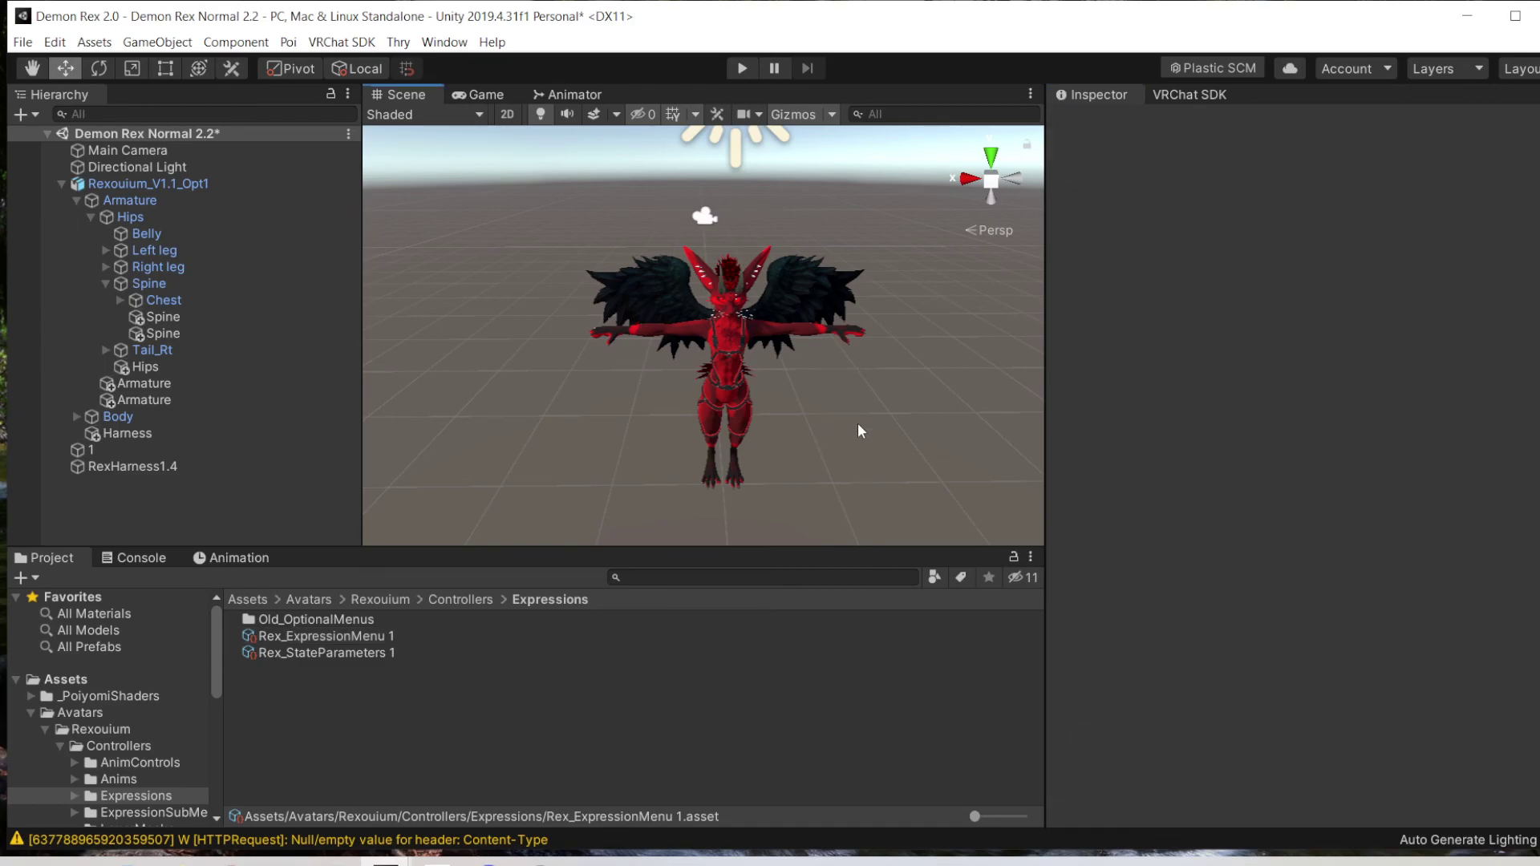